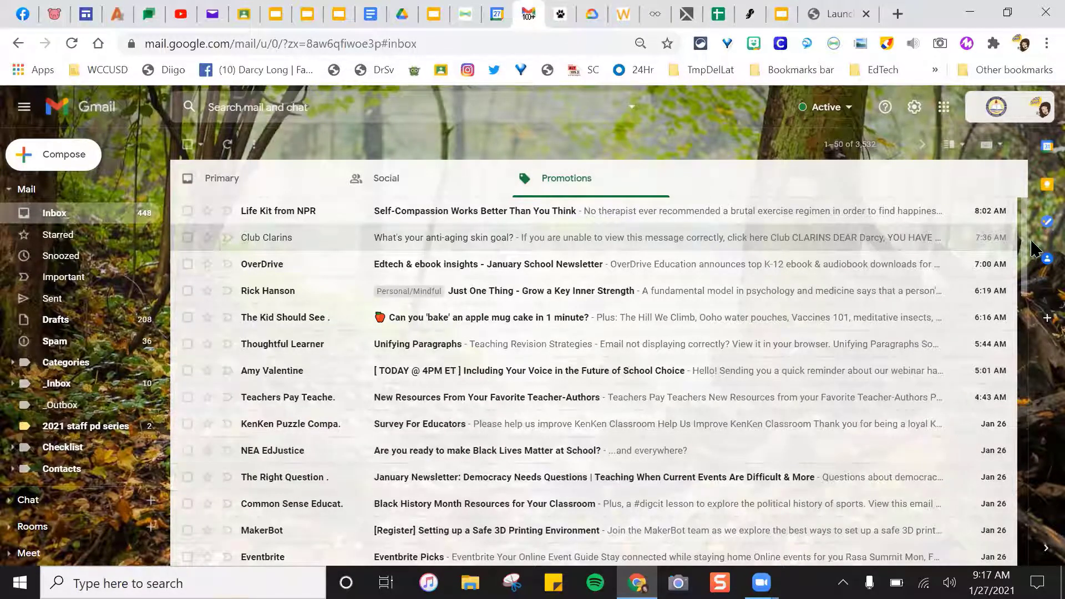
# - Look through the label list and open the promotional message "Can you 'bake' an apple mug cake in 1 minute?"
pyautogui.scroll(-1, 1015, 247)
pyautogui.scroll(1, 1016, 247)
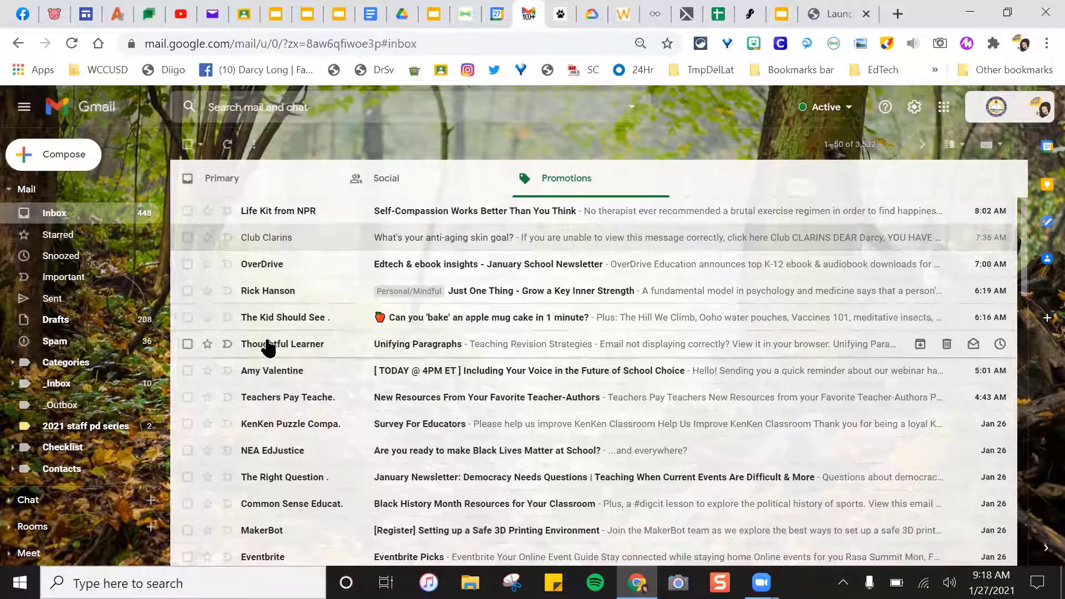
pyautogui.click(188, 319)
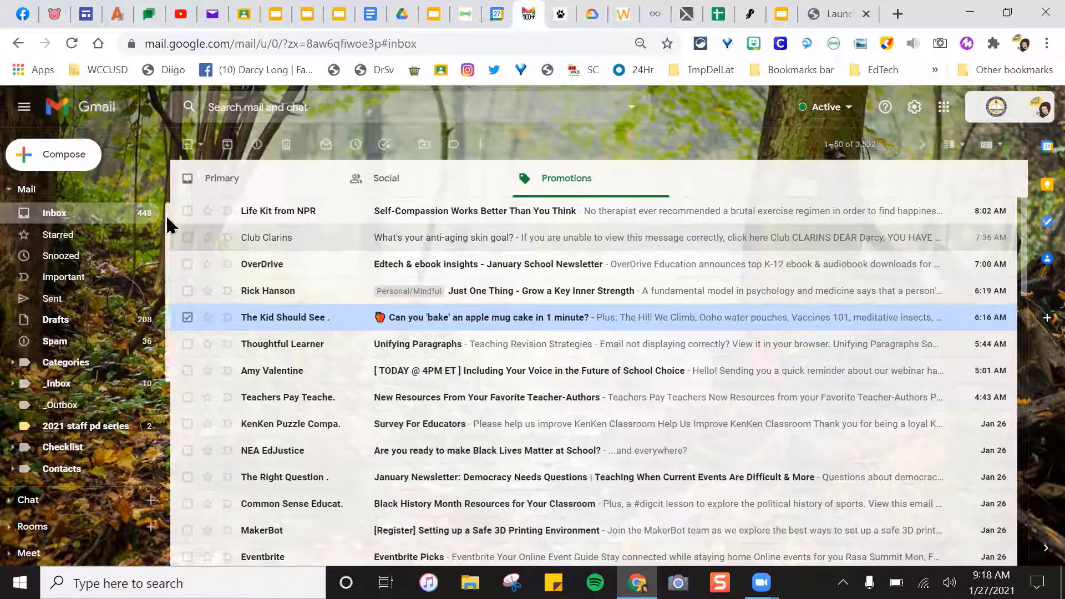
pyautogui.moveTo(168, 228); pyautogui.dragTo(169, 383)
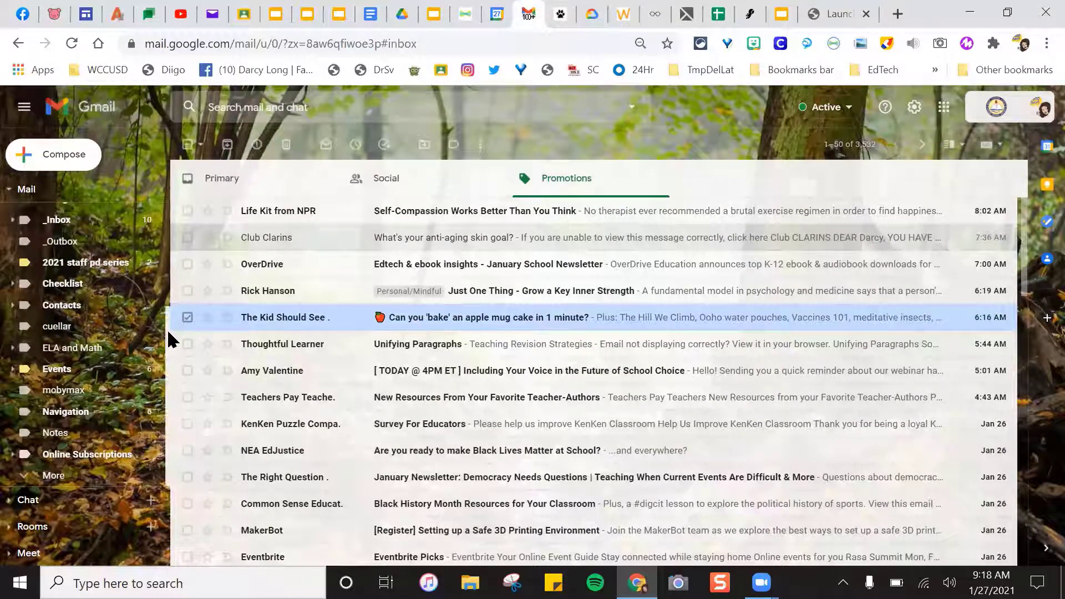
pyautogui.moveTo(171, 335); pyautogui.dragTo(169, 225)
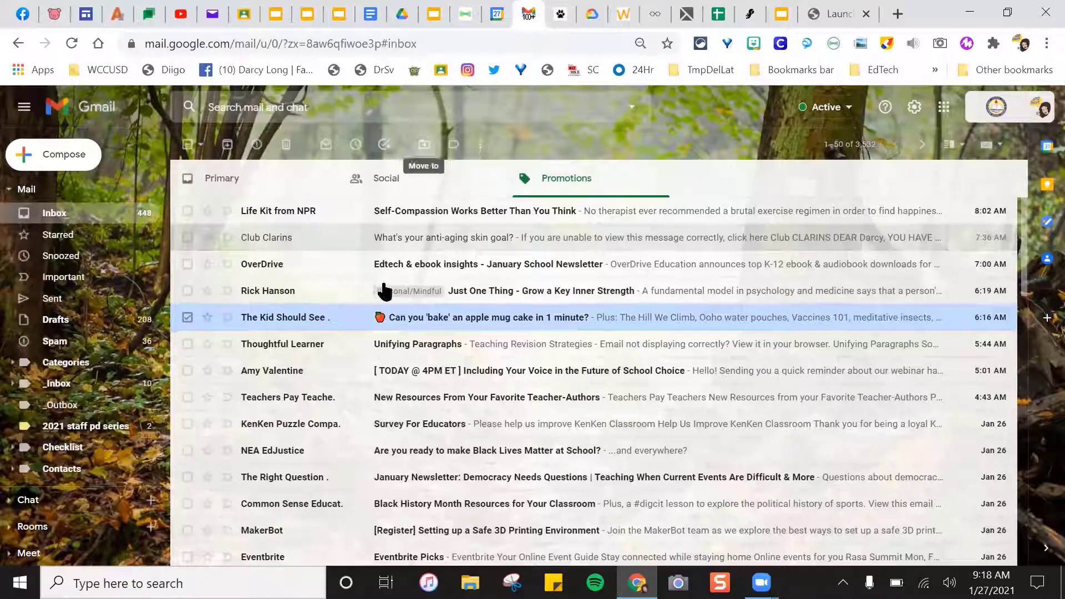
pyautogui.click(416, 321)
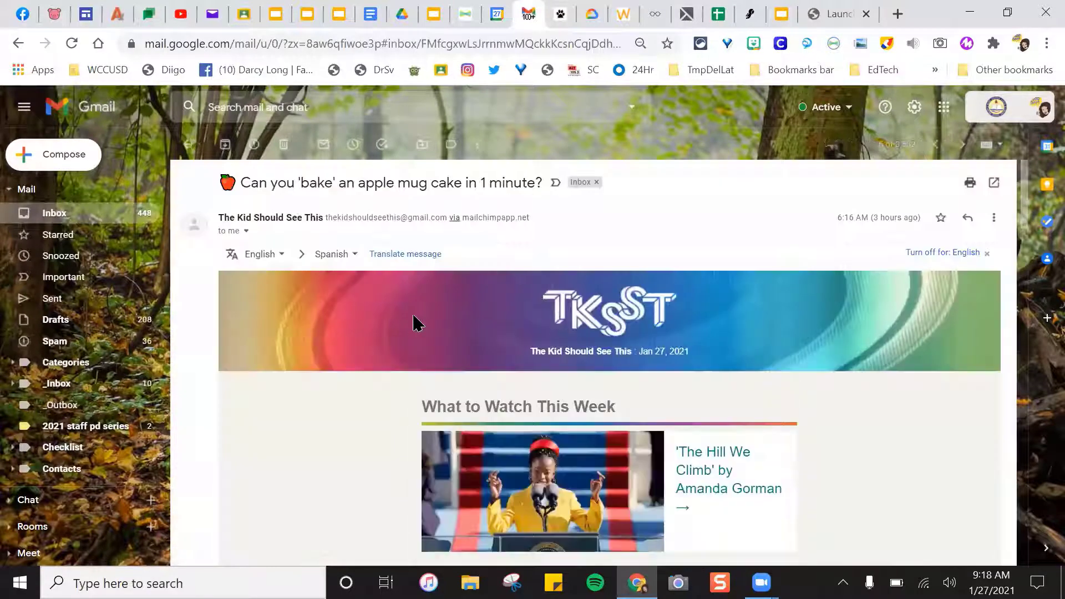
# - Search the destinations for moving the message for "kids", and dismiss the list without choosing one
pyautogui.click(421, 145)
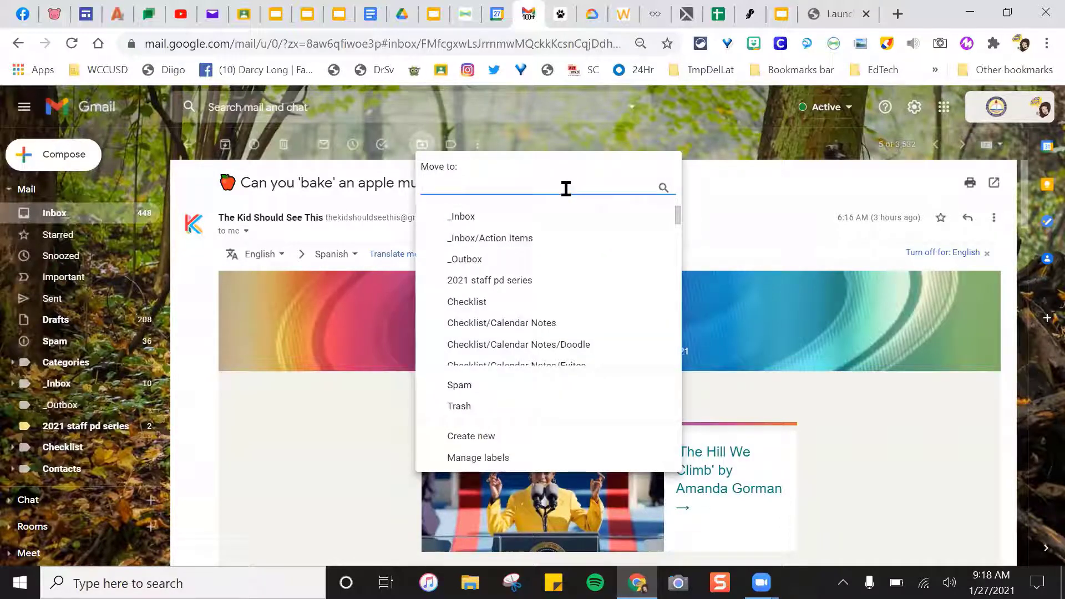
pyautogui.write('kids')
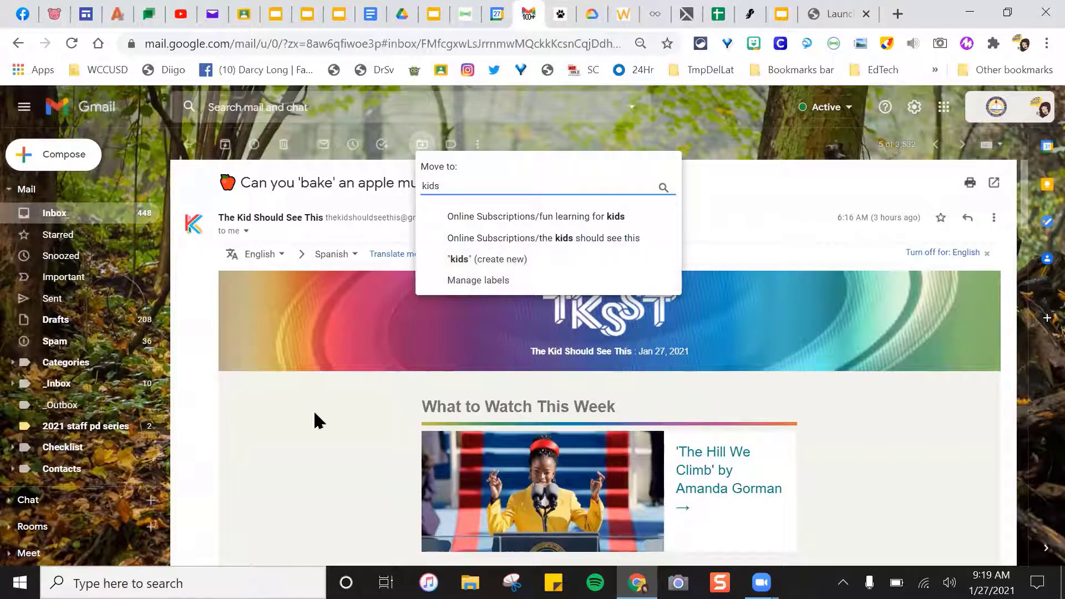
pyautogui.click(299, 464)
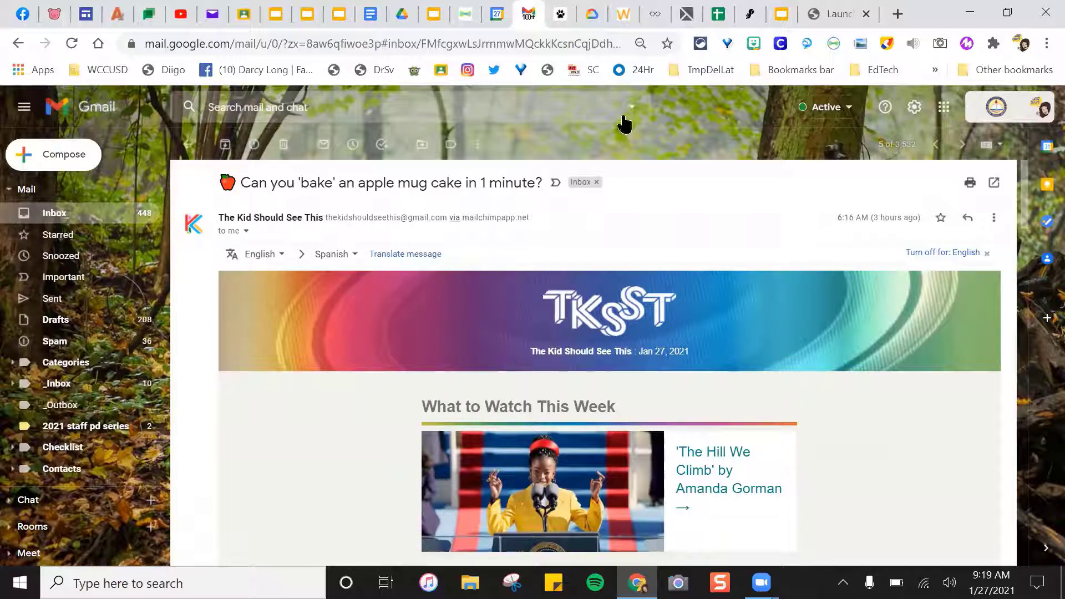
# - Start a filter for messages like the open newsletter and clear its "Has the words" criterion
pyautogui.click(478, 145)
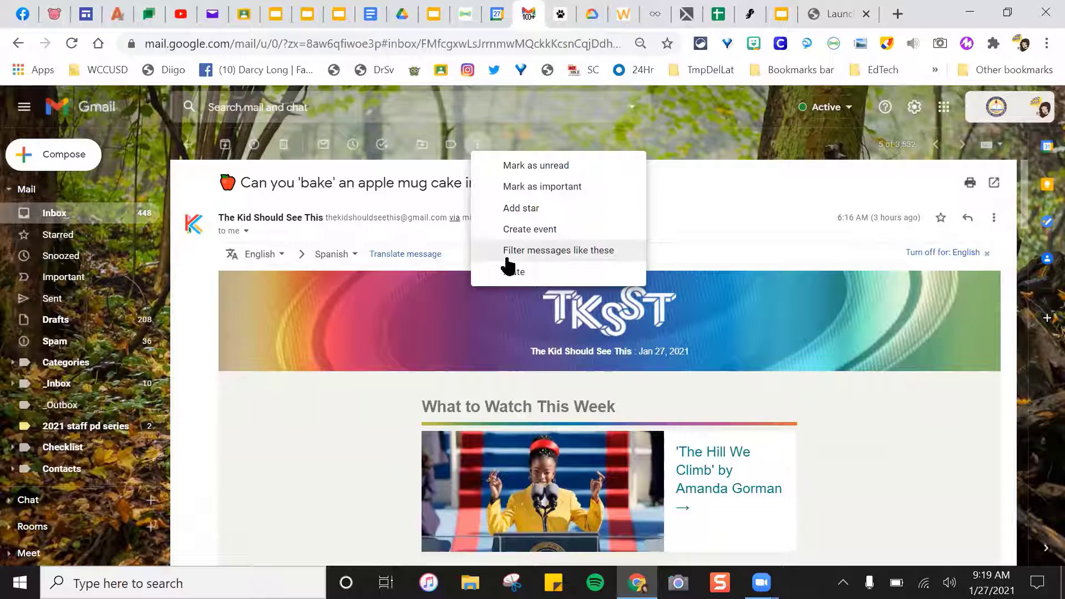
pyautogui.click(553, 252)
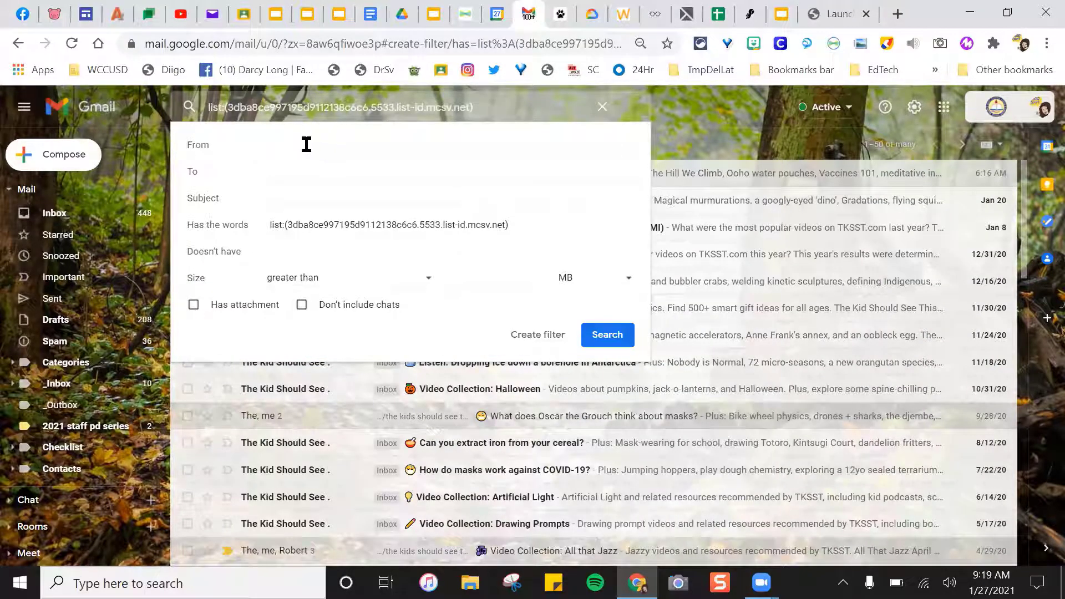
pyautogui.moveTo(534, 221); pyautogui.dragTo(221, 219)
pyautogui.press('BackSpace')
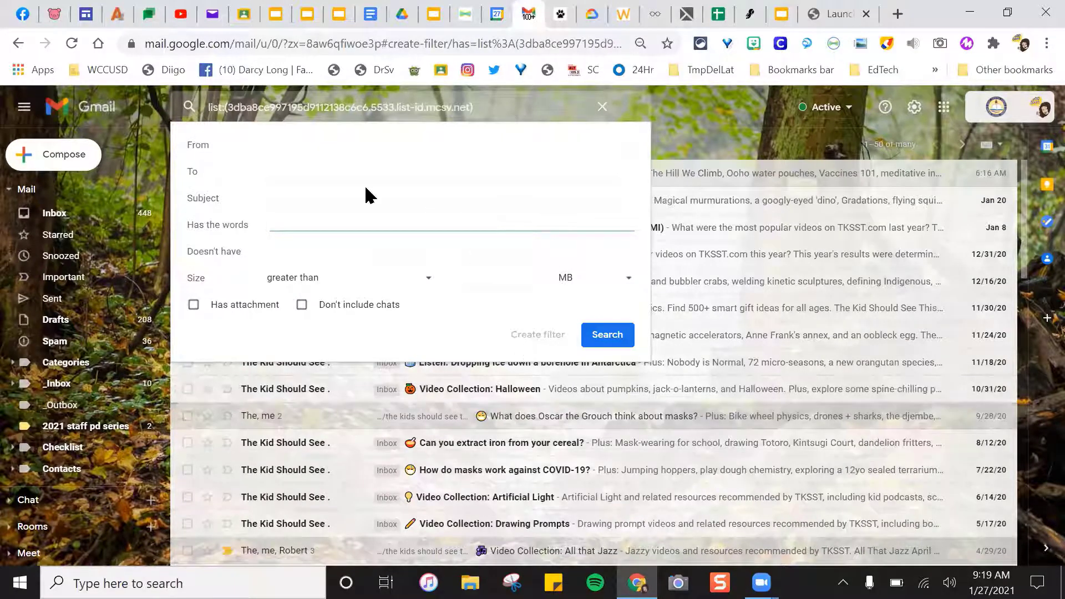
# - Open the message "TKSST'S TOP 10 Videos of 2020 (ICYMI)", select the sender's e-mail address and check the additional message actions for a filter option
pyautogui.click(725, 236)
pyautogui.click(725, 236)
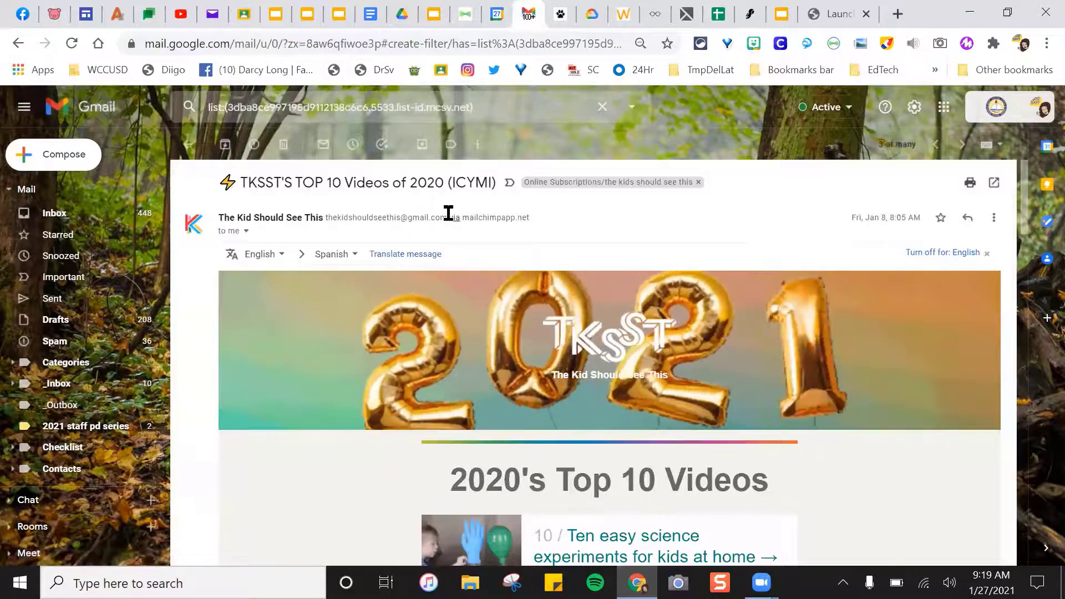
pyautogui.moveTo(448, 217); pyautogui.dragTo(325, 214)
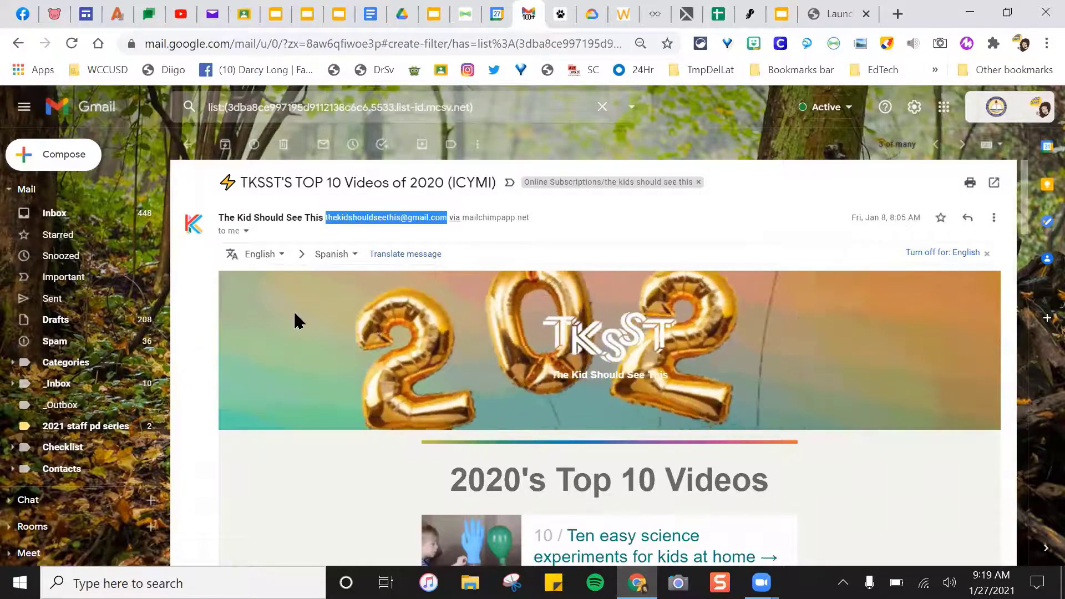
pyautogui.click(476, 146)
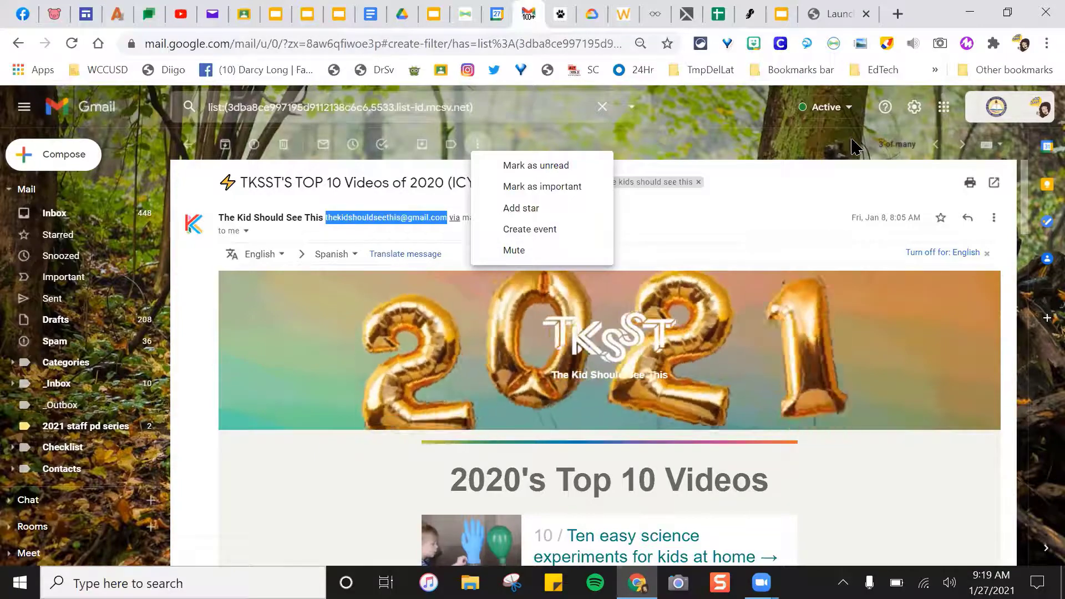
pyautogui.click(1, 136)
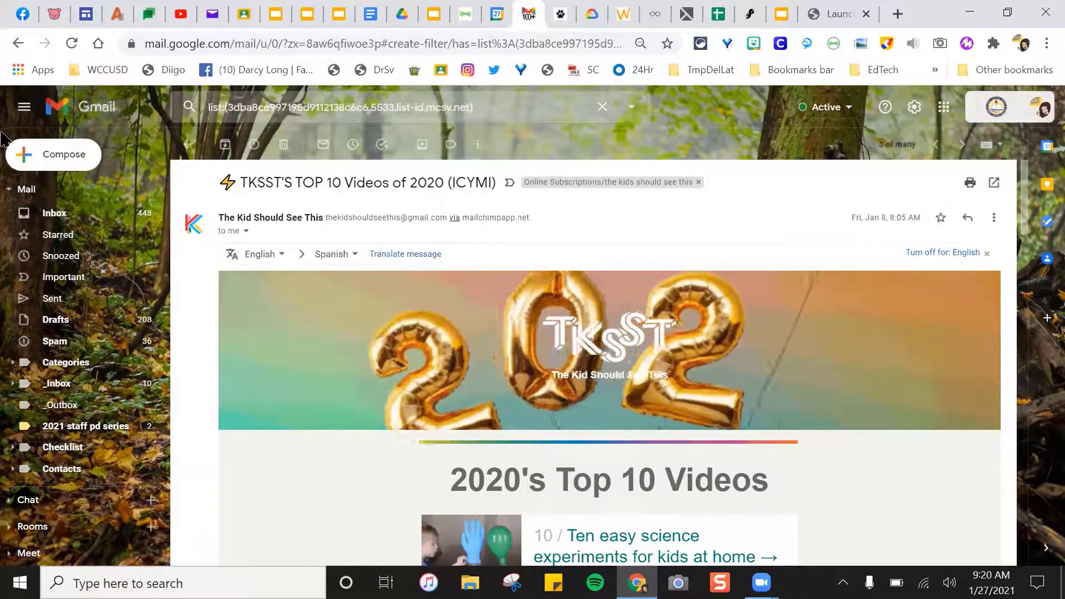
# - Reopen the apple mug cake message from the results, check its additional actions for a filter option, and return to the results
pyautogui.click(223, 145)
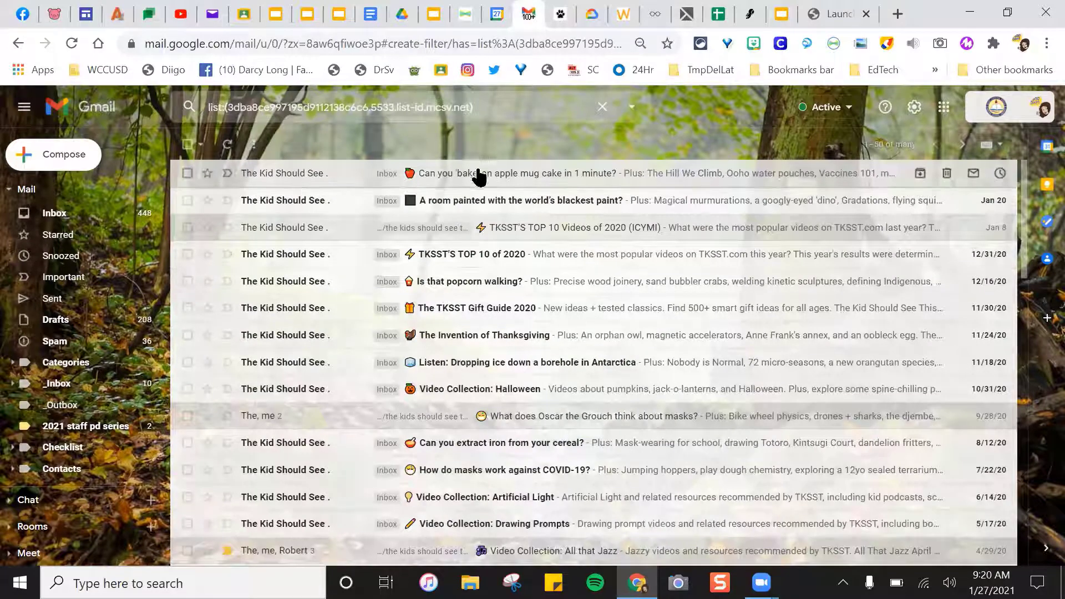
pyautogui.click(479, 177)
pyautogui.click(476, 144)
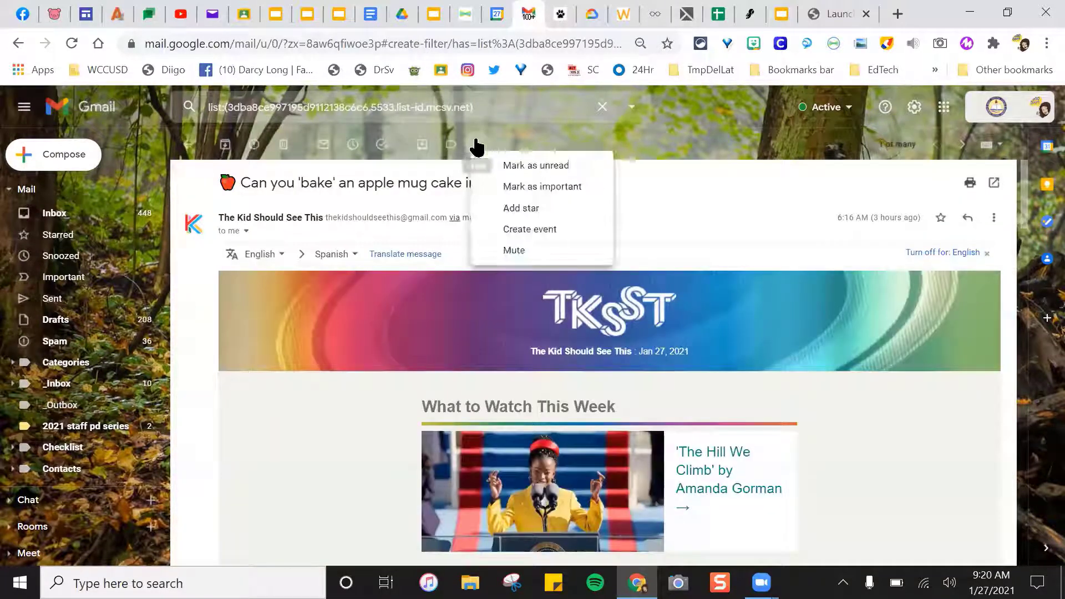
pyautogui.click(658, 152)
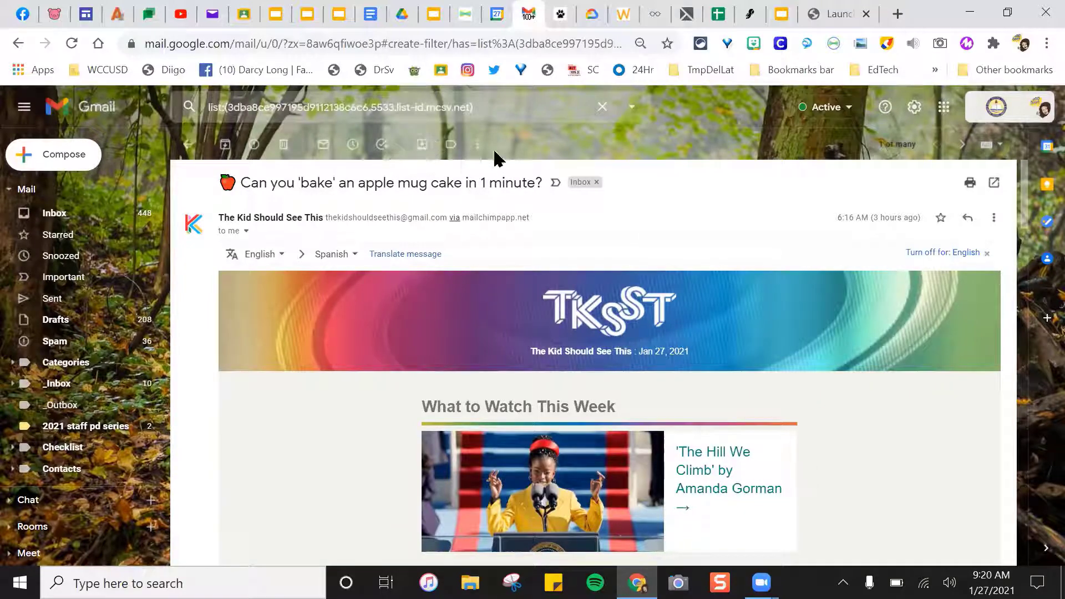
pyautogui.click(476, 146)
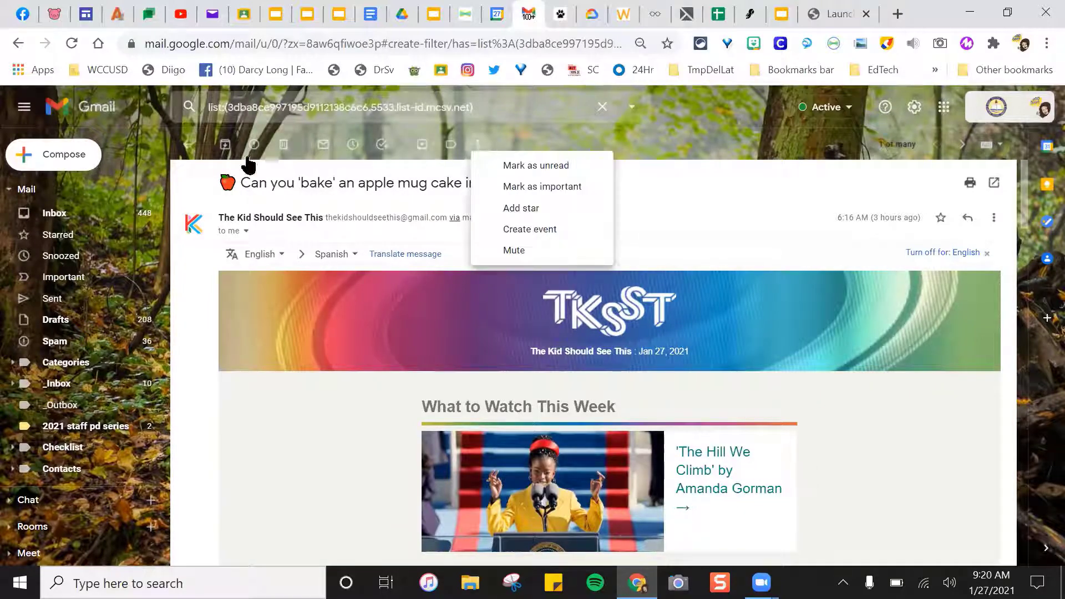
pyautogui.click(185, 145)
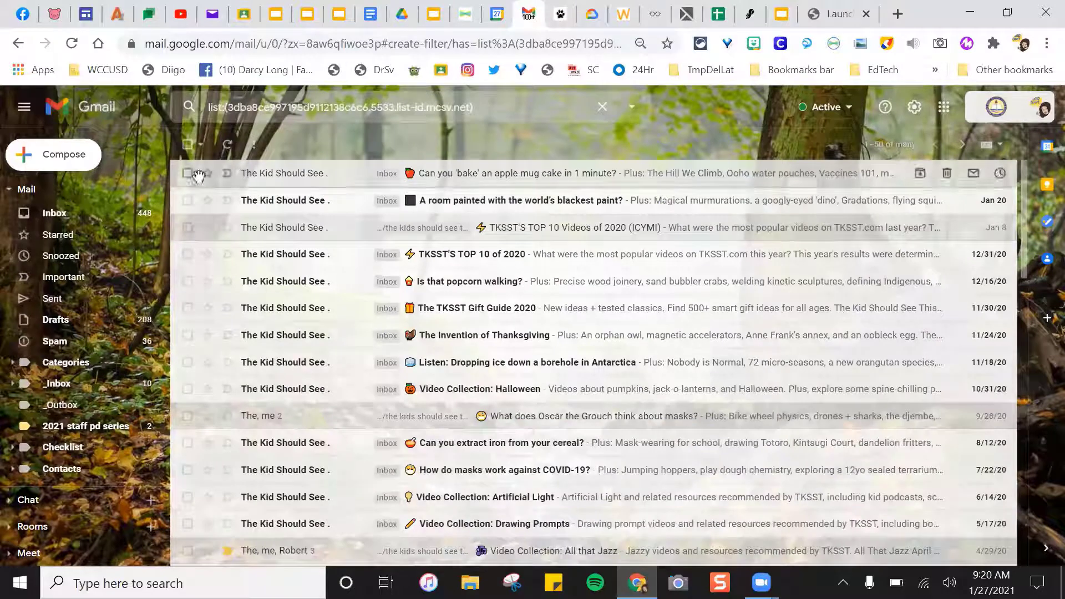
# - Clear the search and open the NEA EdJustice message "Are you ready to make Black Lives Matter at School?" from the inbox's Promotions category
pyautogui.click(603, 111)
pyautogui.click(65, 213)
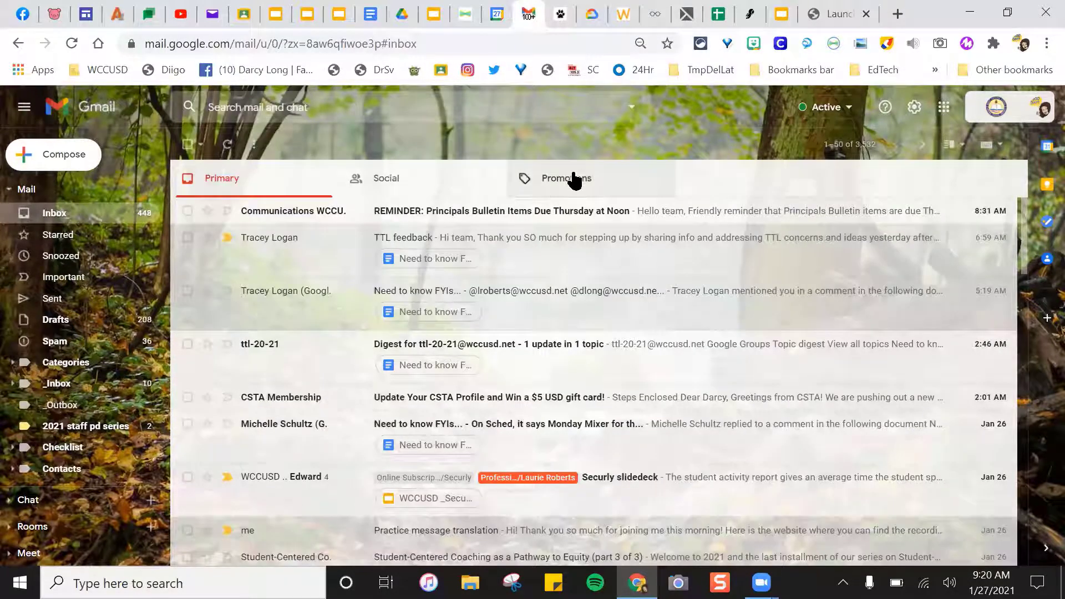
pyautogui.click(571, 176)
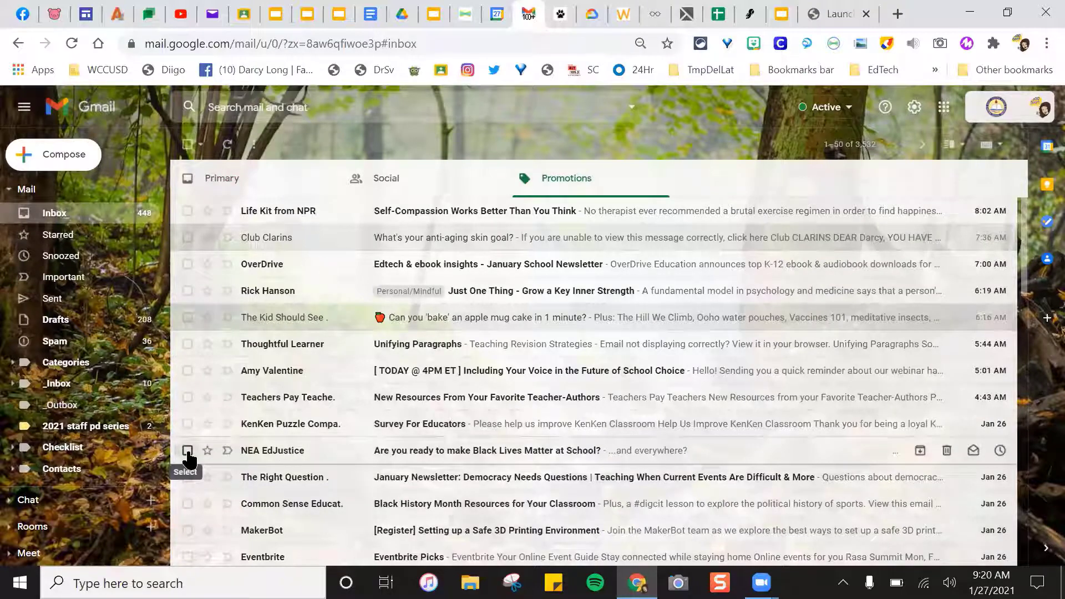
pyautogui.click(481, 457)
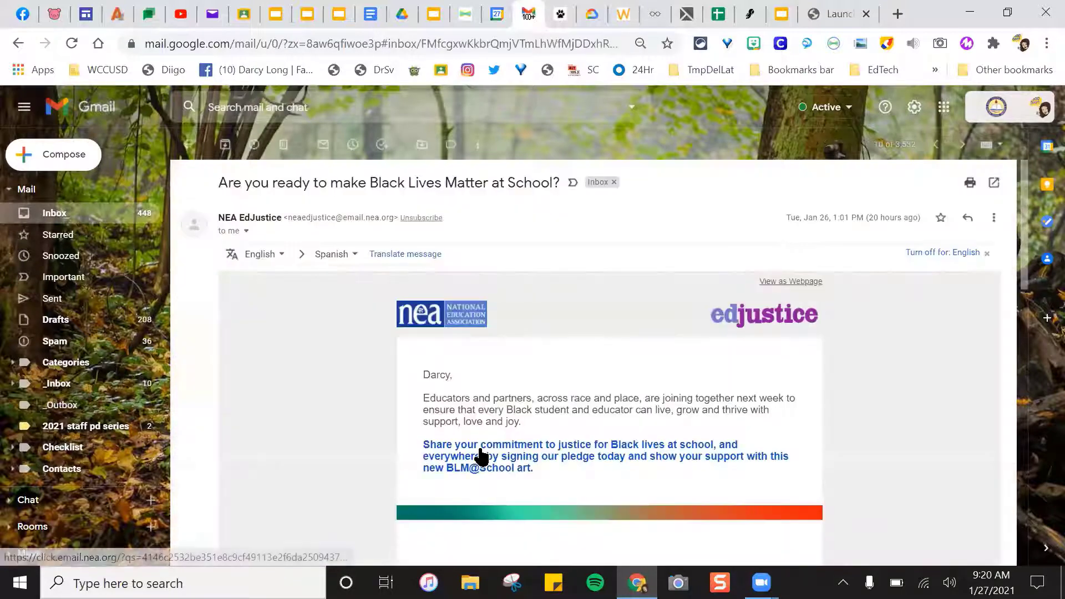
# - Start a filter for messages like the NEA EdJustice one and cut the text from its "Has the words" criterion
pyautogui.click(481, 146)
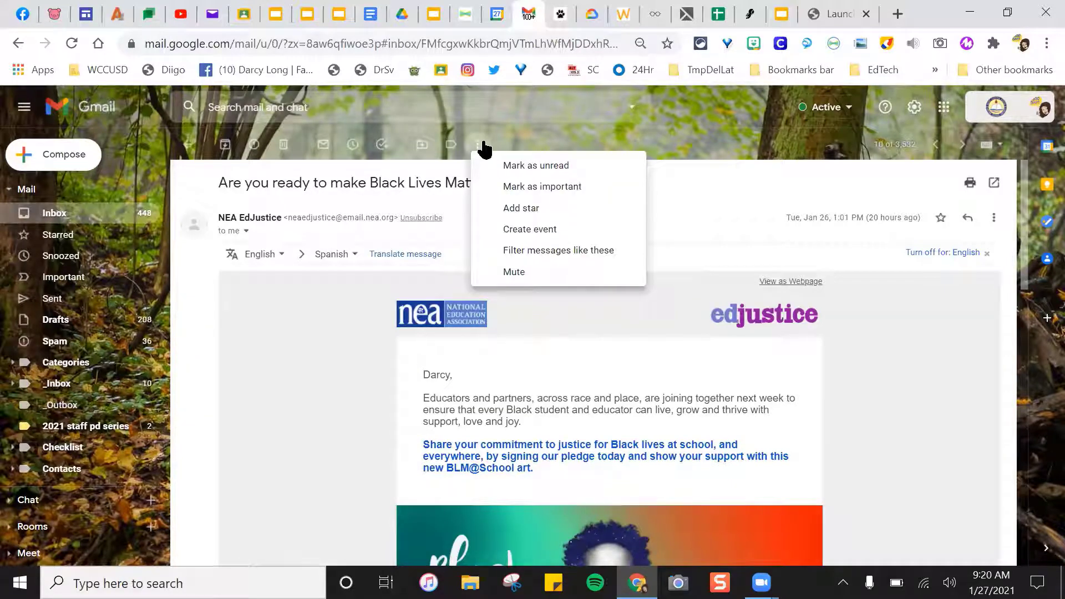
pyautogui.click(506, 253)
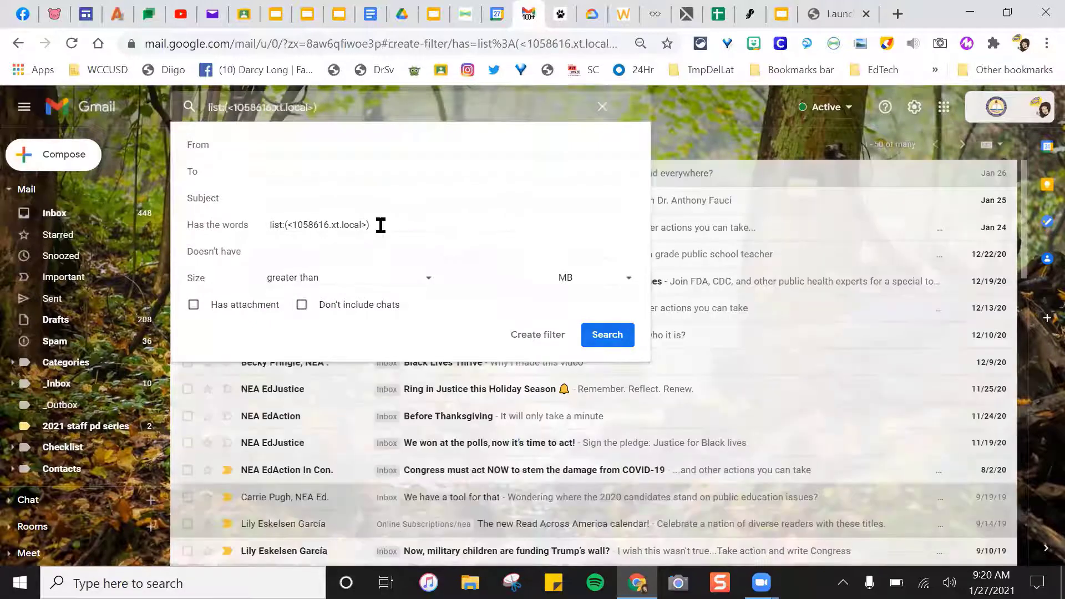
pyautogui.moveTo(385, 225); pyautogui.dragTo(261, 224)
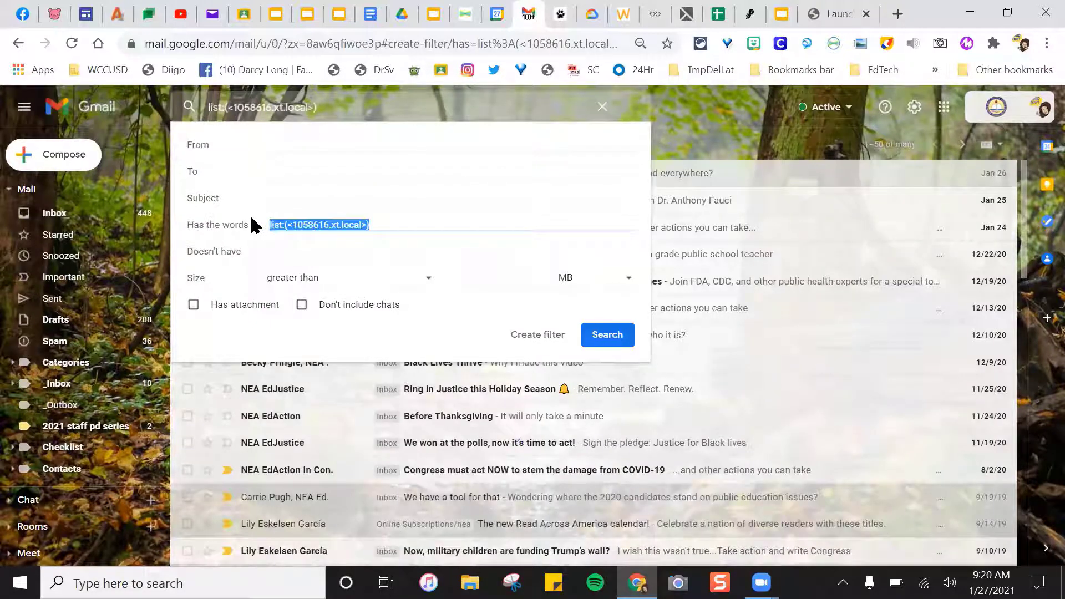
pyautogui.hotkey('ctrl', 'x')
# - Open the invitation about COVID-19 vaccines, select the sender's e-mail address and check the additional message actions for a filter option
pyautogui.click(770, 286)
pyautogui.click(771, 286)
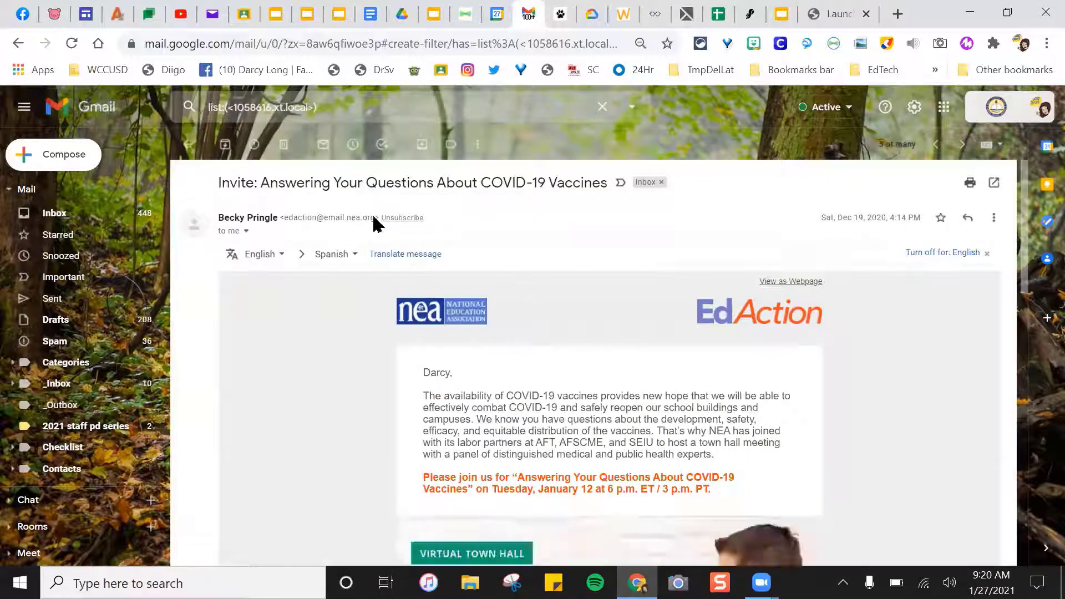
pyautogui.moveTo(379, 217)
pyautogui.mouseDown()
pyautogui.moveTo(281, 216)
pyautogui.moveTo(379, 218)
pyautogui.mouseUp()
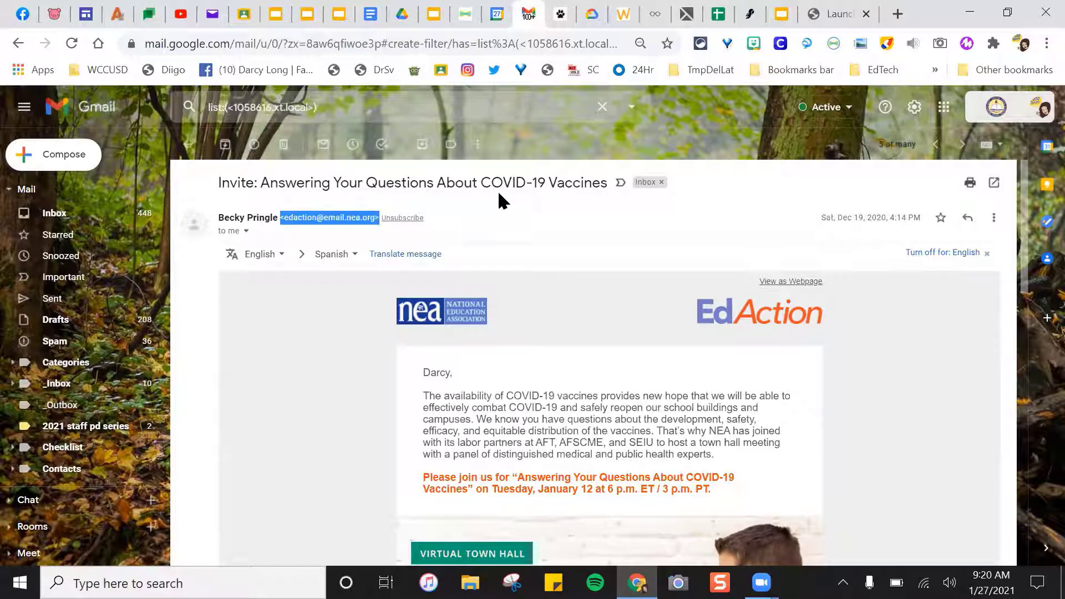
pyautogui.click(478, 145)
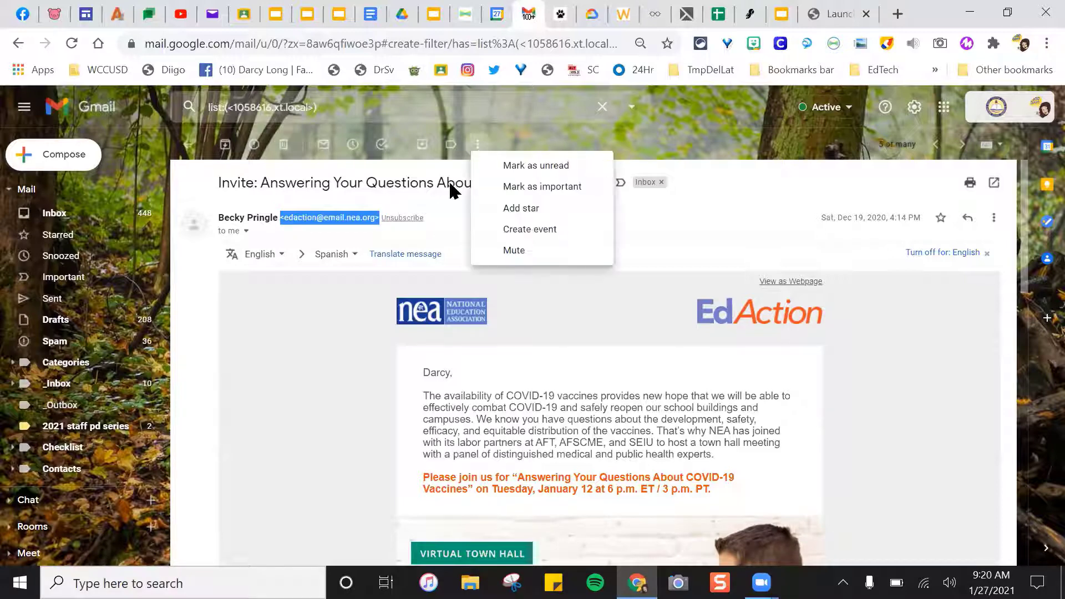
pyautogui.click(294, 397)
# - Open the January 25 invitation to the Dr. Fauci event from the results and check its additional actions for a filter option
pyautogui.click(188, 145)
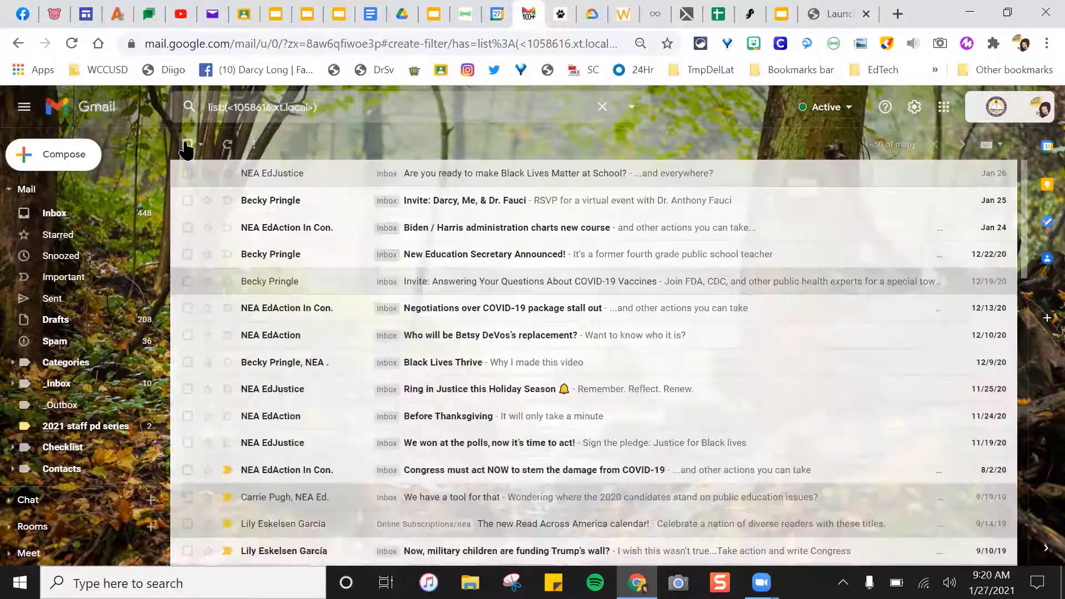
pyautogui.click(471, 203)
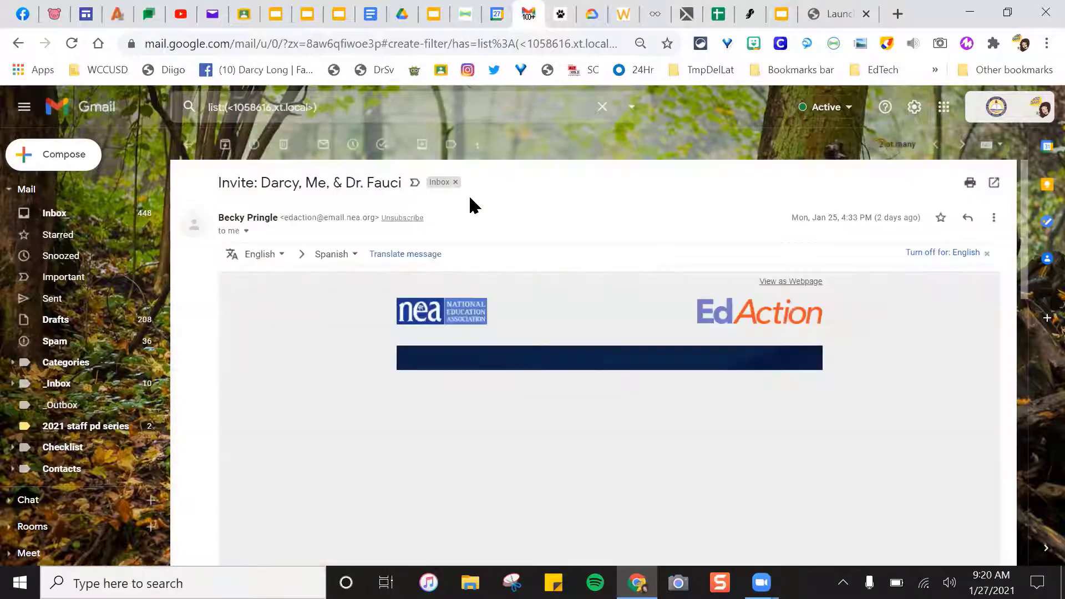
pyautogui.click(477, 146)
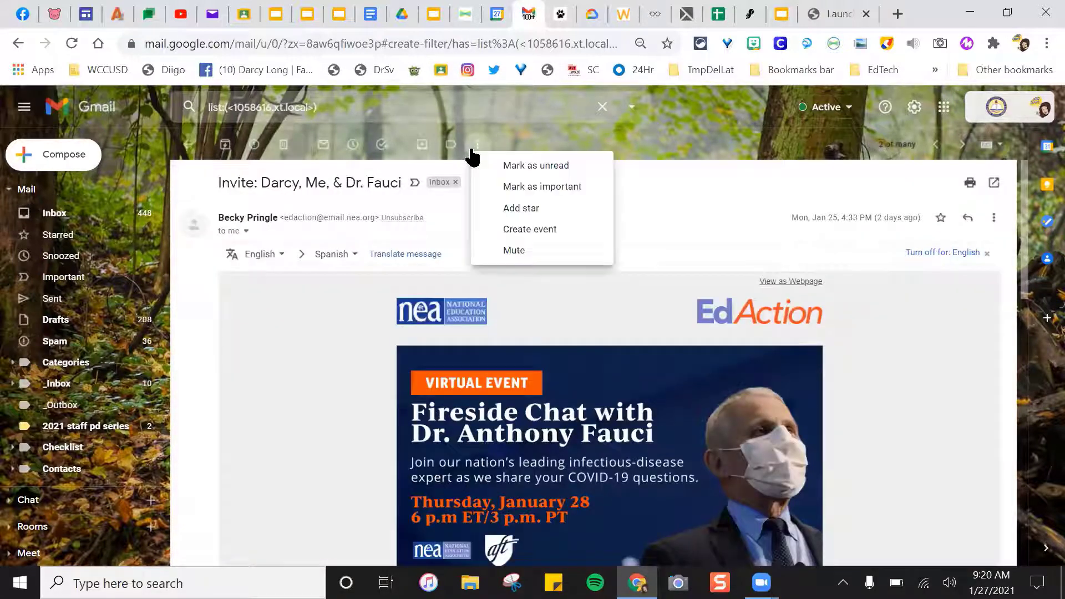
pyautogui.click(216, 368)
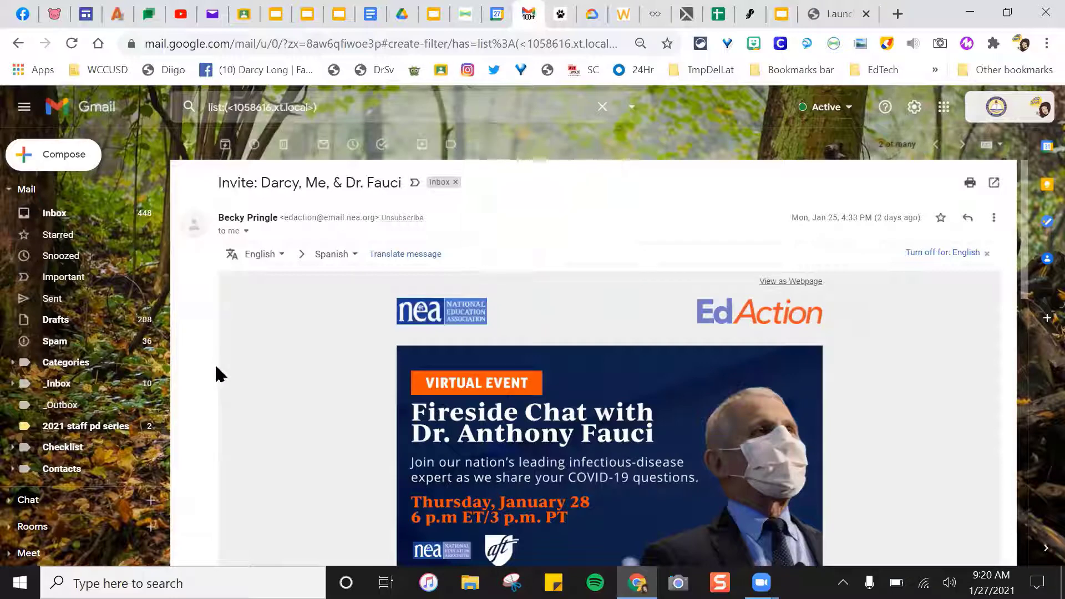
# - Clear the list search and return to the inbox
pyautogui.click(600, 107)
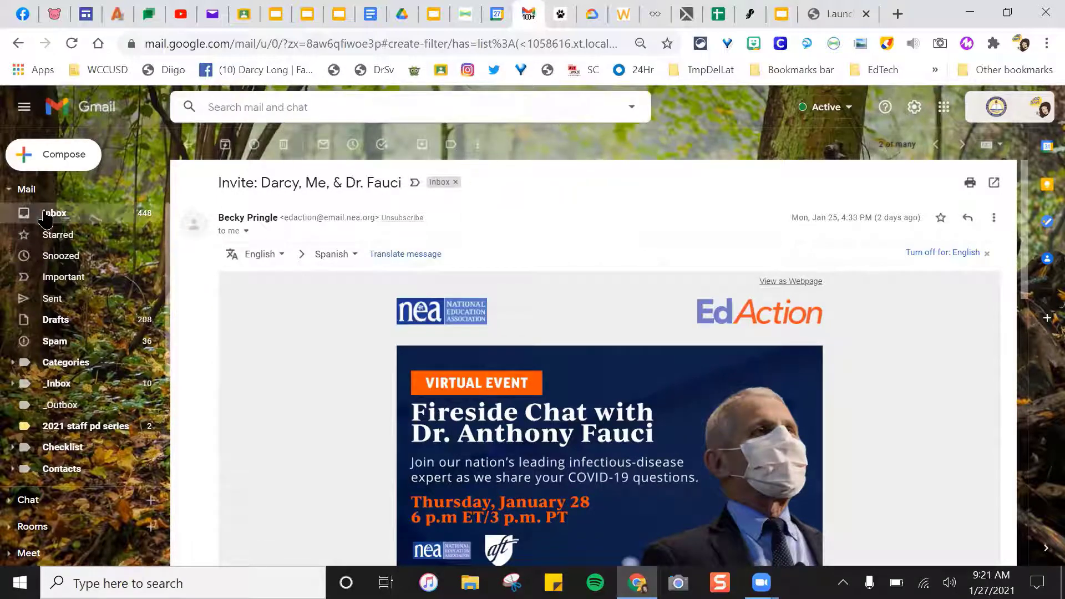
pyautogui.click(46, 217)
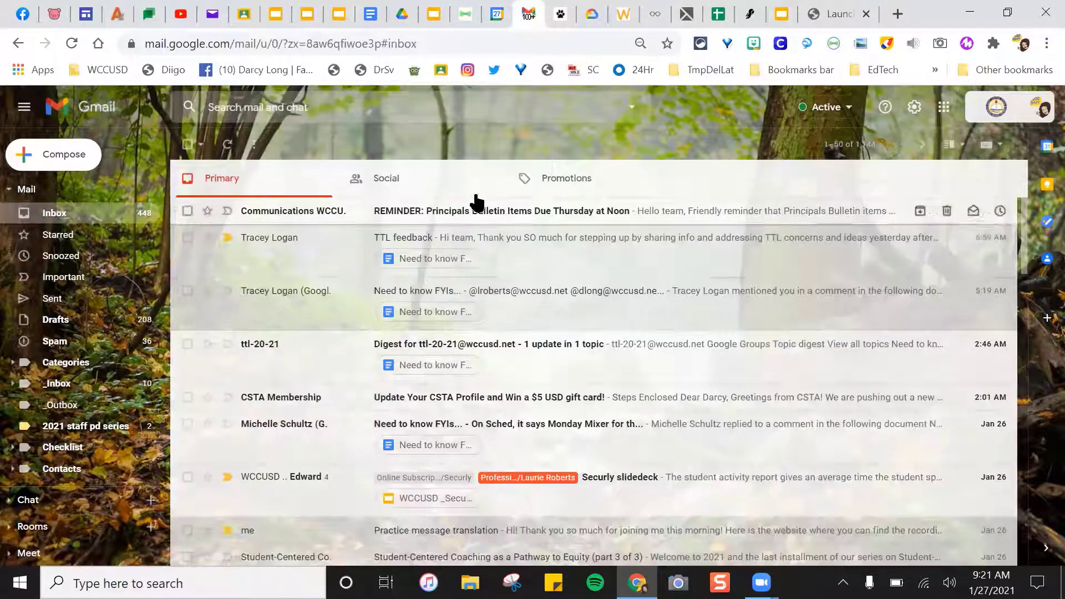
# - Open the NEA EdJustice message about Black Lives Matter at School from Promotions and start a filter for messages like it
pyautogui.click(574, 179)
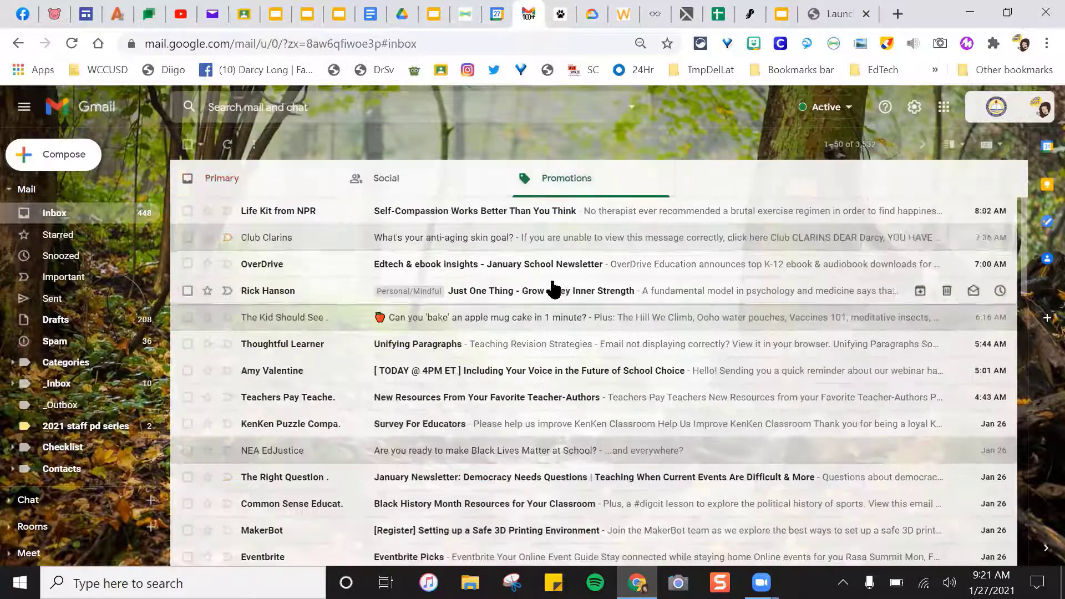
pyautogui.click(564, 456)
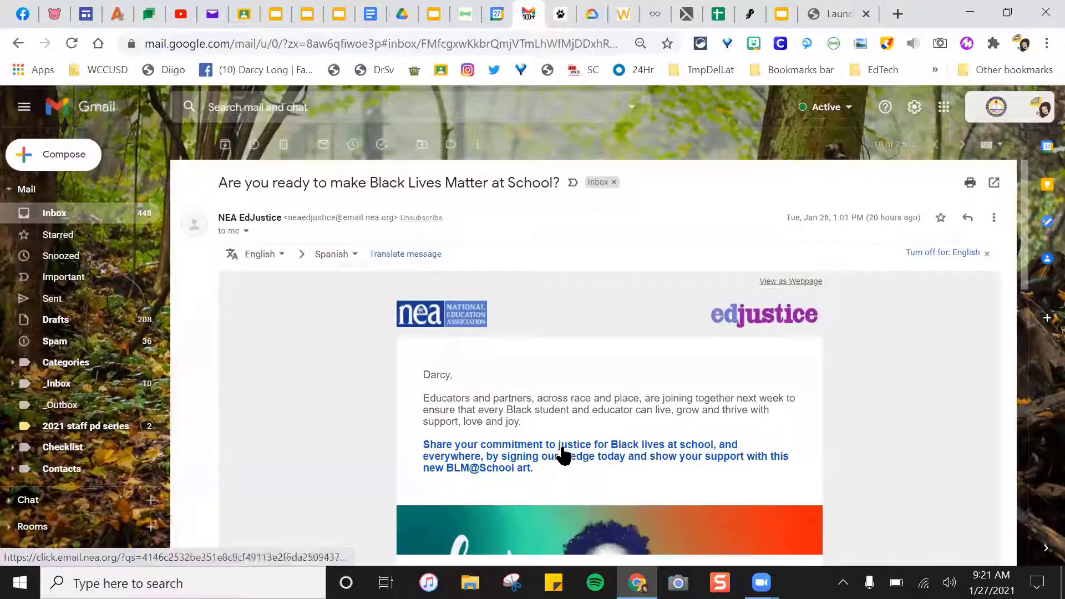
pyautogui.click(479, 146)
pyautogui.click(500, 253)
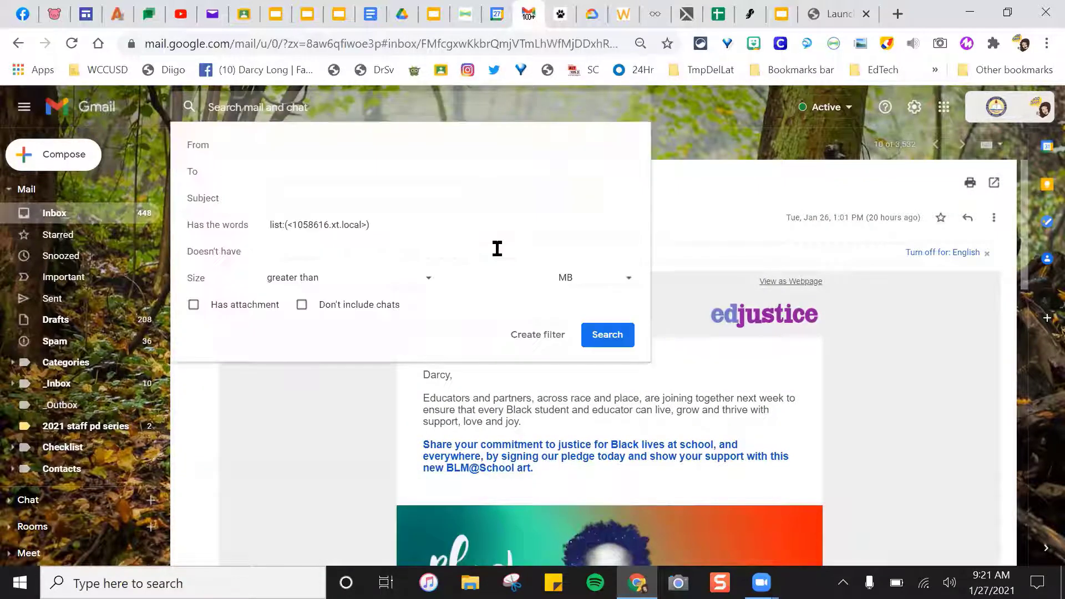
# - Replace the filter's "Has the words" criterion with the copied sender's e-mail address in "From" and continue to the filter actions
pyautogui.moveTo(383, 225); pyautogui.dragTo(278, 221)
pyautogui.press('Delete')
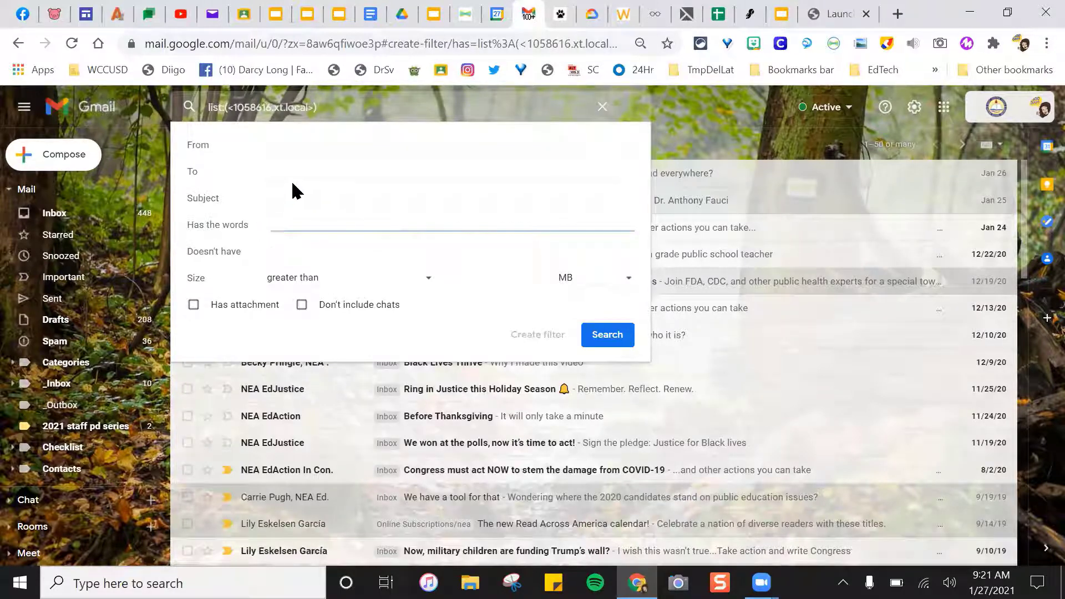
pyautogui.click(299, 143)
pyautogui.hotkey('ctrl', 'v')
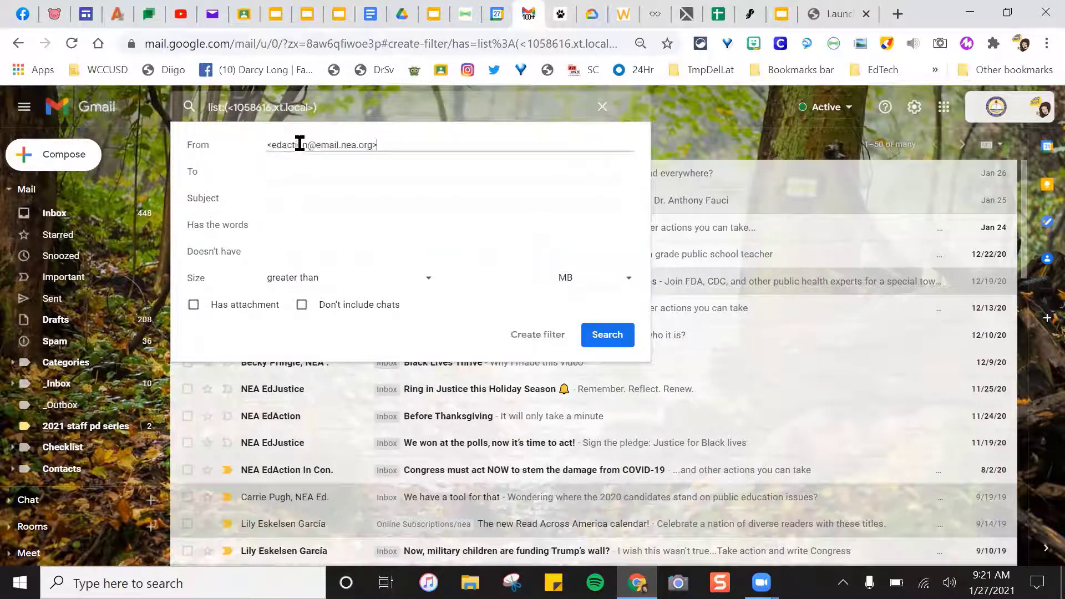
pyautogui.click(534, 336)
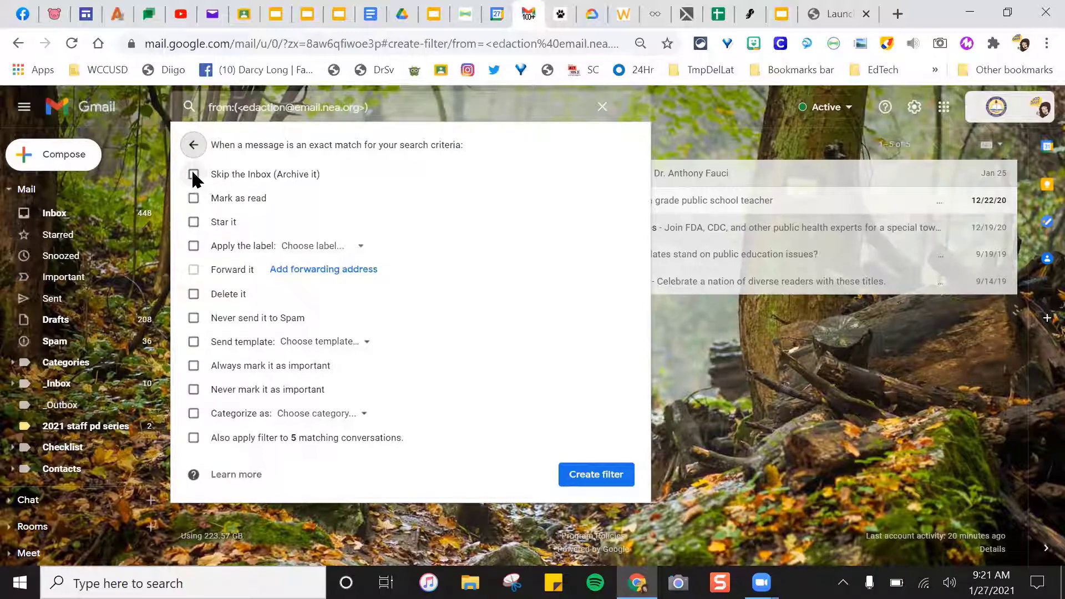
# - Set the filter to skip the inbox and bring up the choice of labels to apply
pyautogui.click(193, 174)
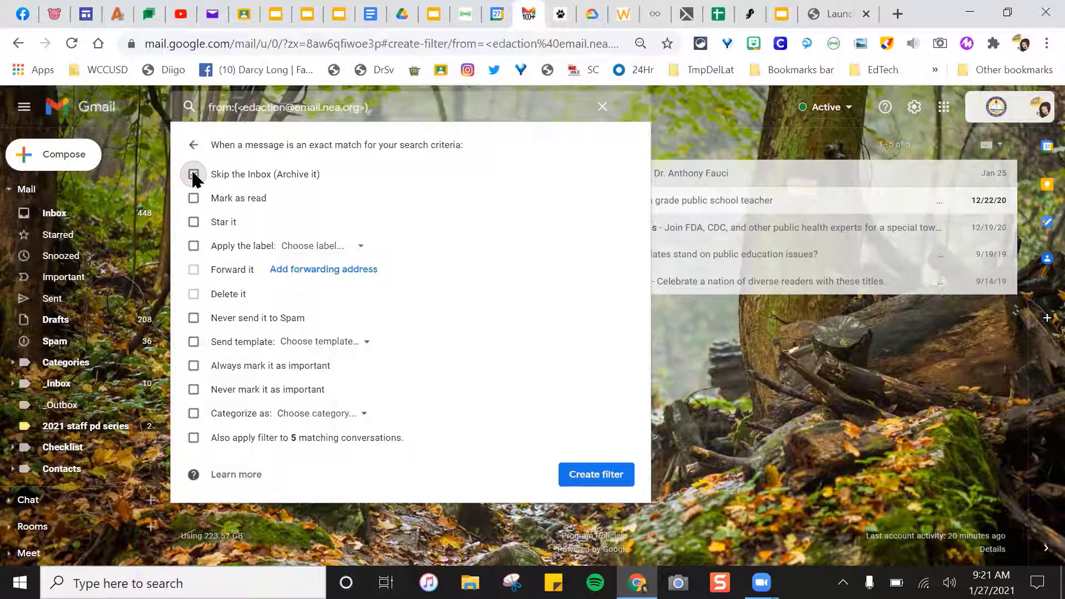
pyautogui.click(193, 172)
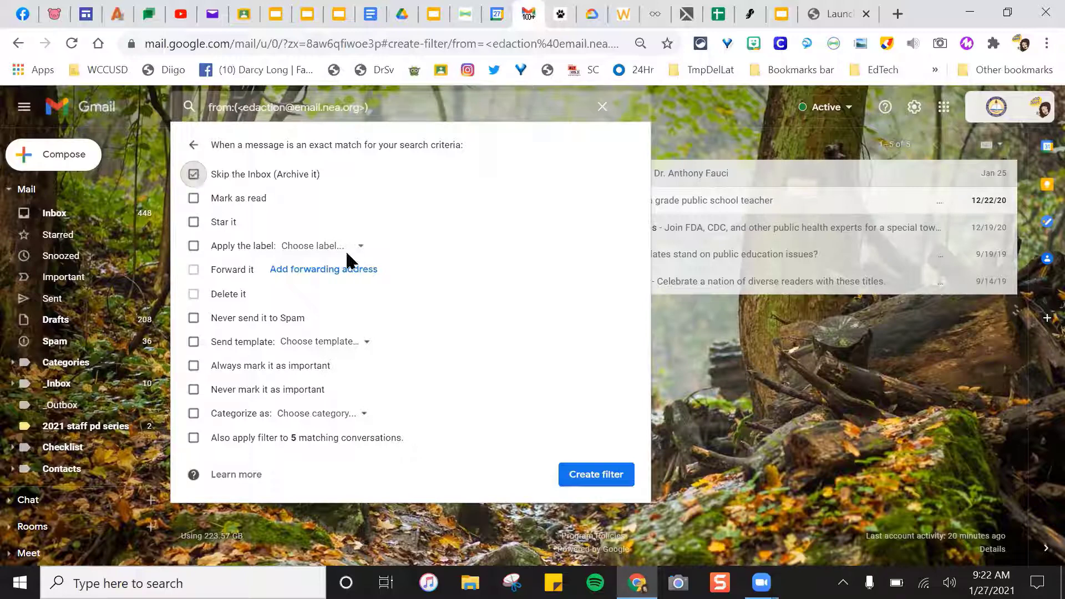
pyautogui.click(199, 244)
pyautogui.click(361, 248)
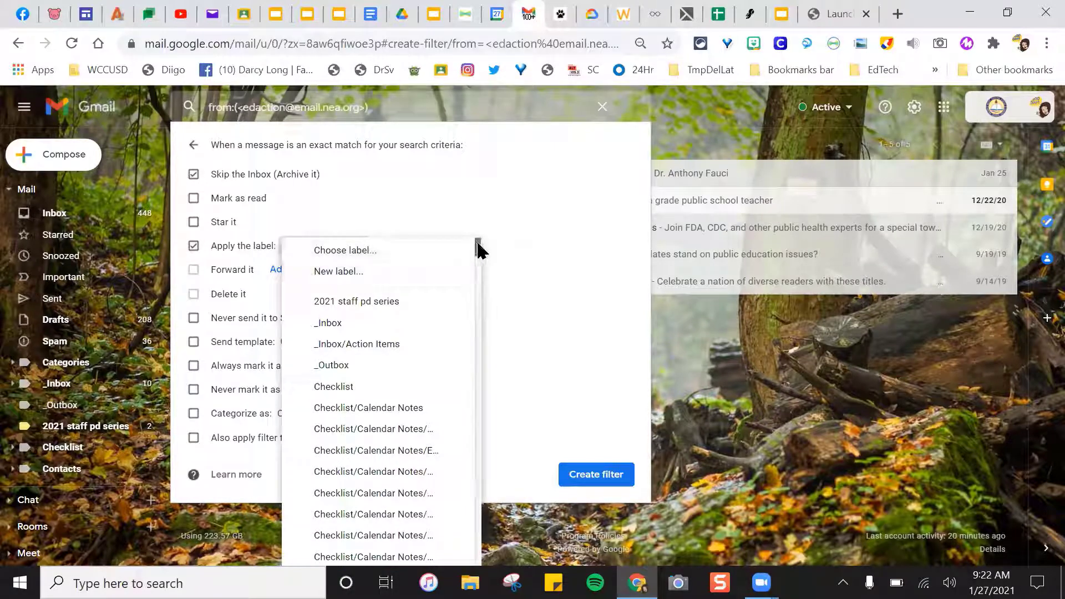
pyautogui.moveTo(478, 241); pyautogui.dragTo(468, 223)
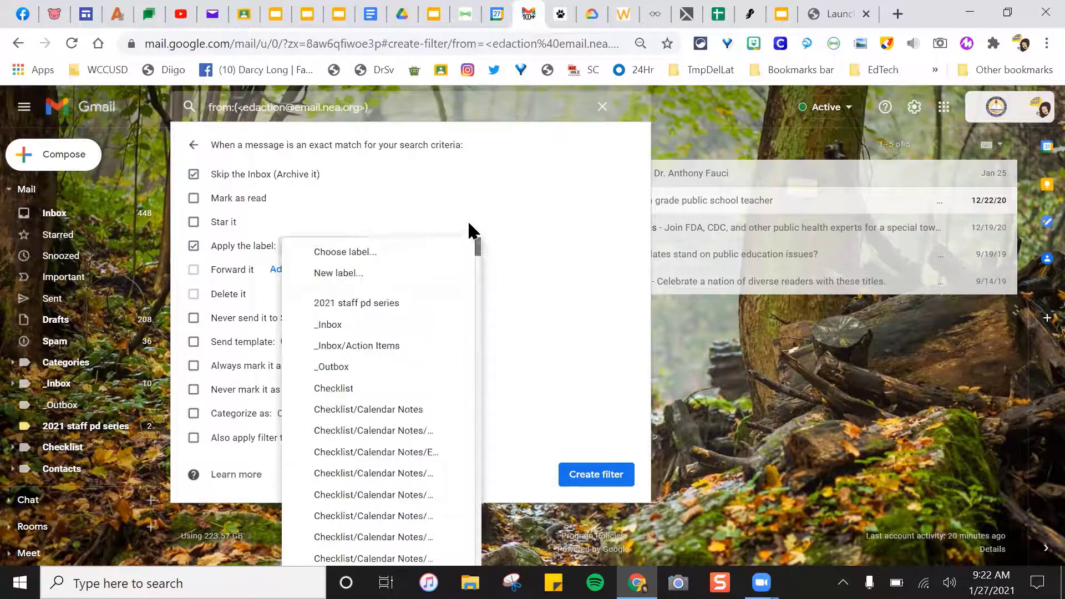
pyautogui.click(370, 255)
pyautogui.click(369, 259)
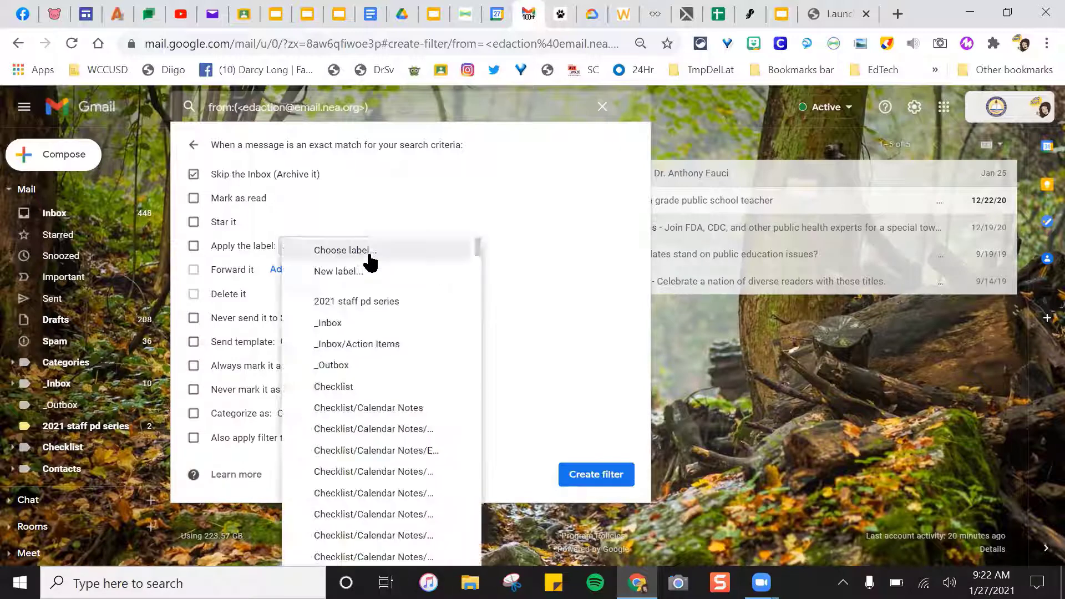
# - Create a new label "nea ed justice" nested under Online Subscriptions for the filter to apply
pyautogui.click(448, 274)
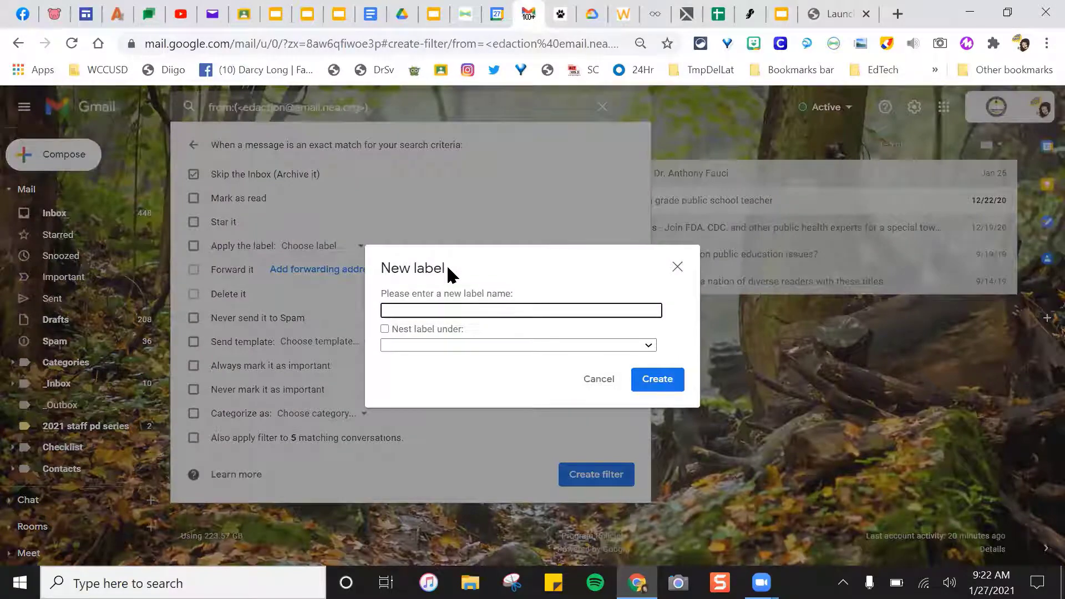
pyautogui.write('neaedj')
pyautogui.press('BackSpace')
pyautogui.press('BackSpace')
pyautogui.press('BackSpace')
pyautogui.write('ed jus')
pyautogui.click(382, 325)
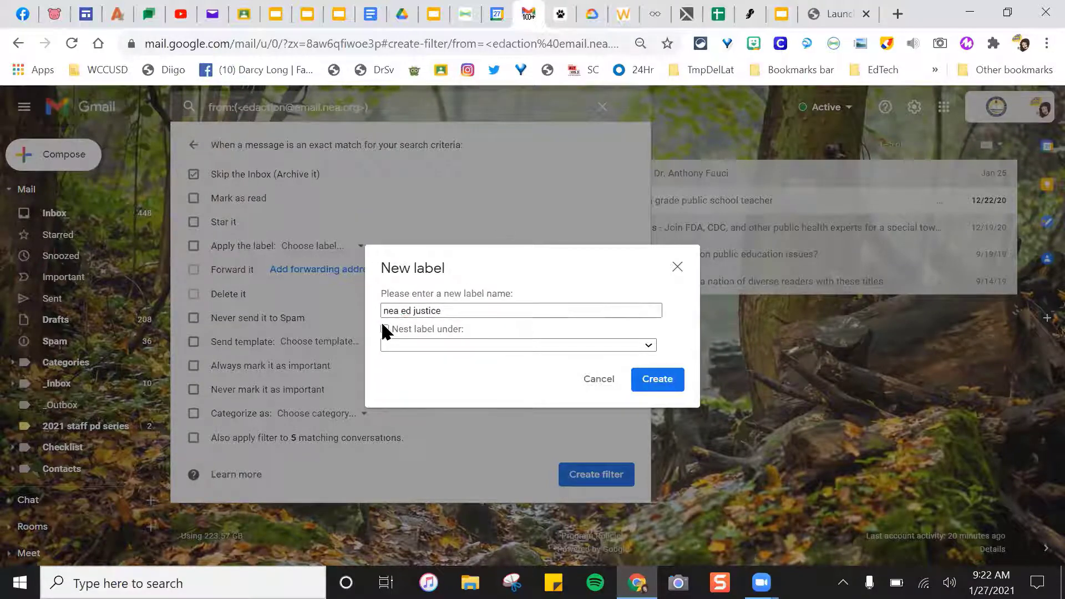
pyautogui.click(384, 330)
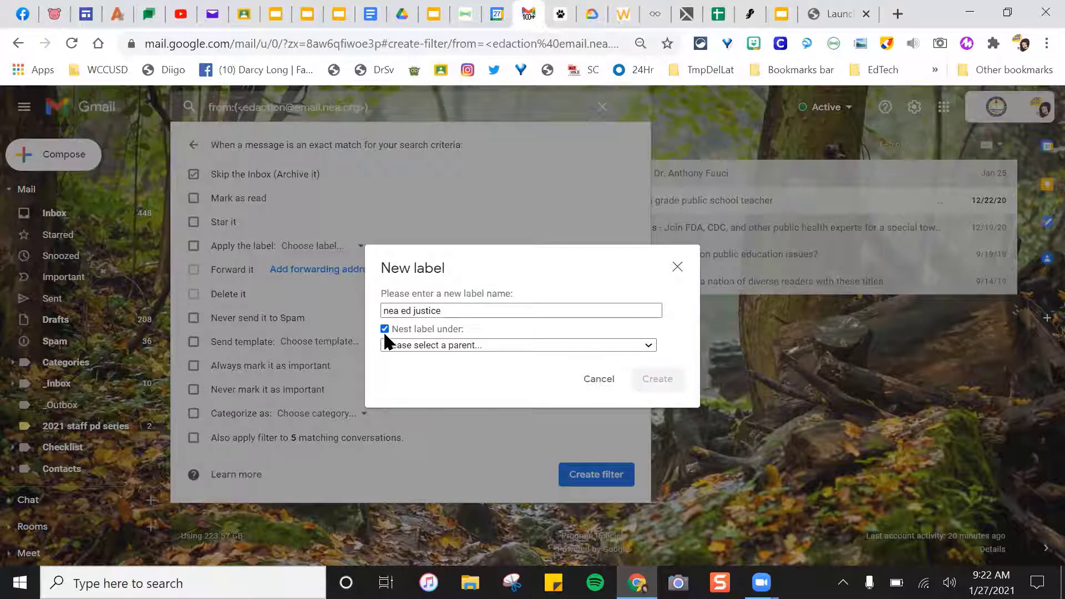
pyautogui.click(392, 343)
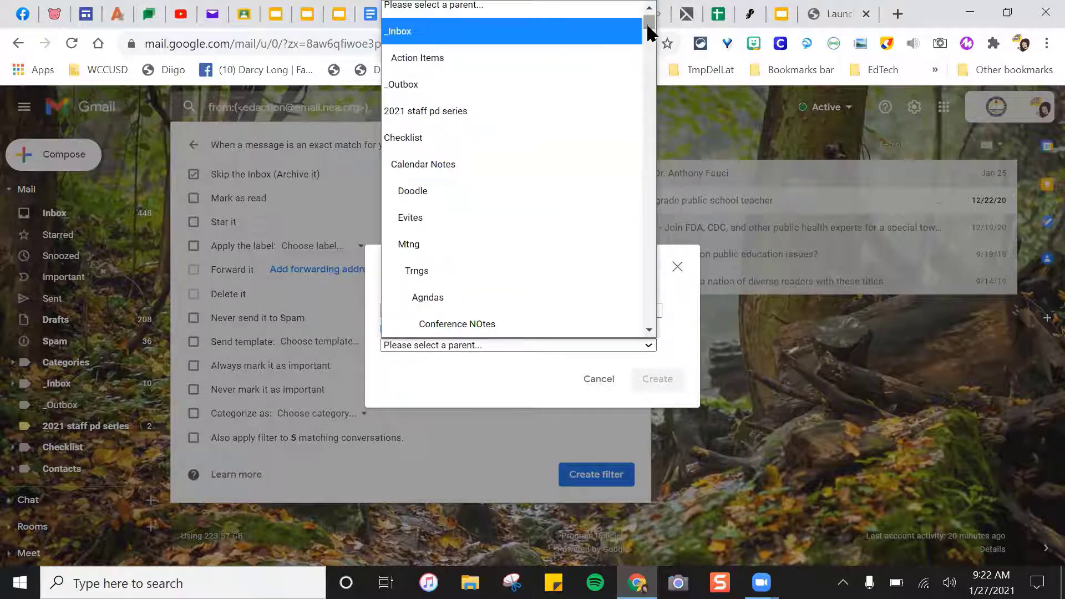
pyautogui.moveTo(648, 27); pyautogui.dragTo(646, 168)
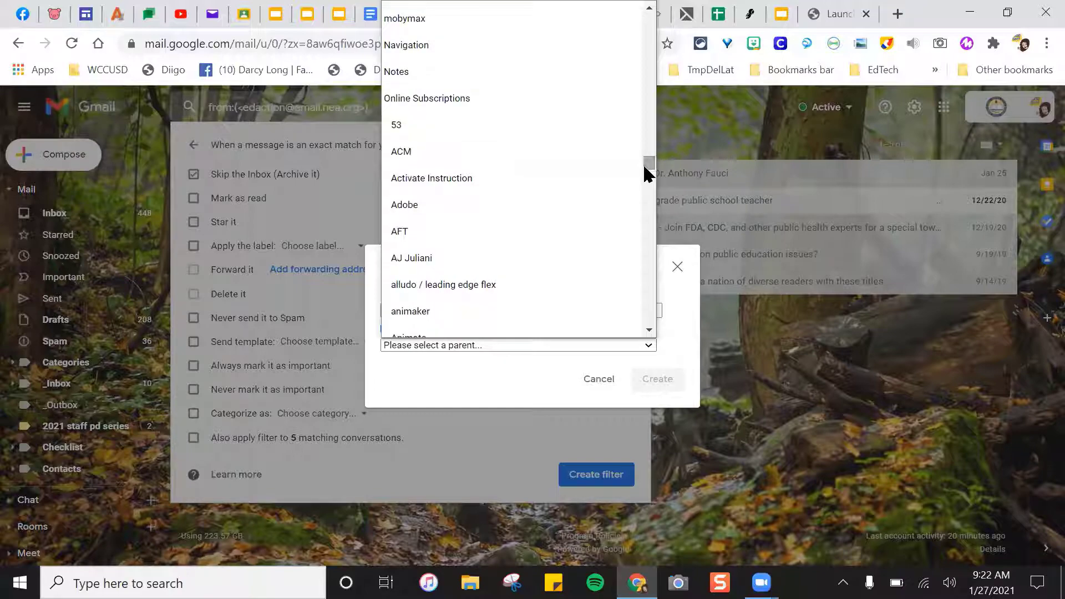
pyautogui.click(519, 101)
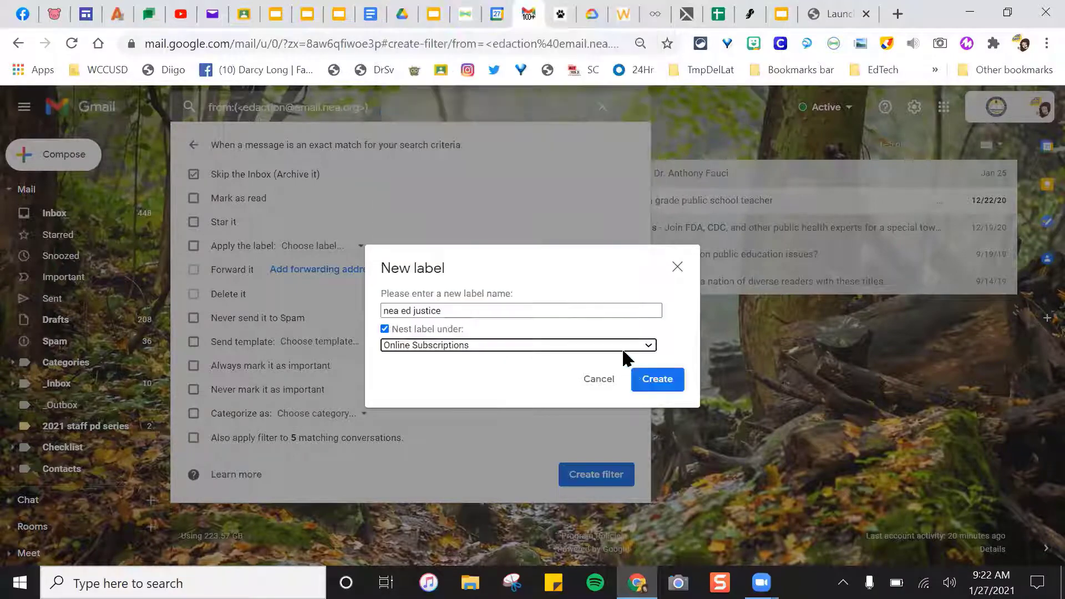
pyautogui.click(658, 383)
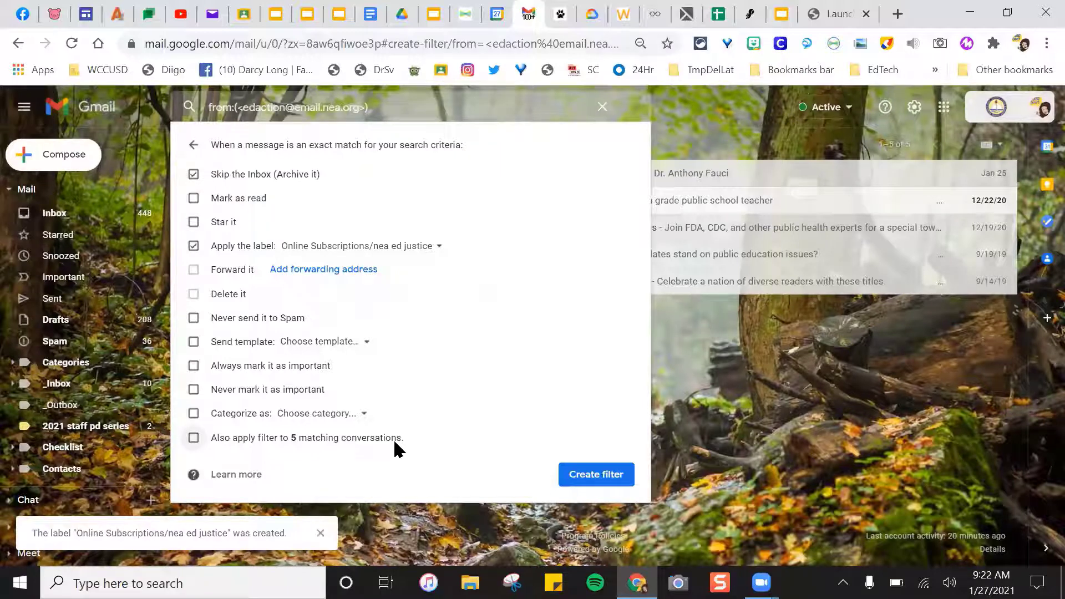
# - Include the existing matching conversations in the filter and create it without choosing a category
pyautogui.click(193, 438)
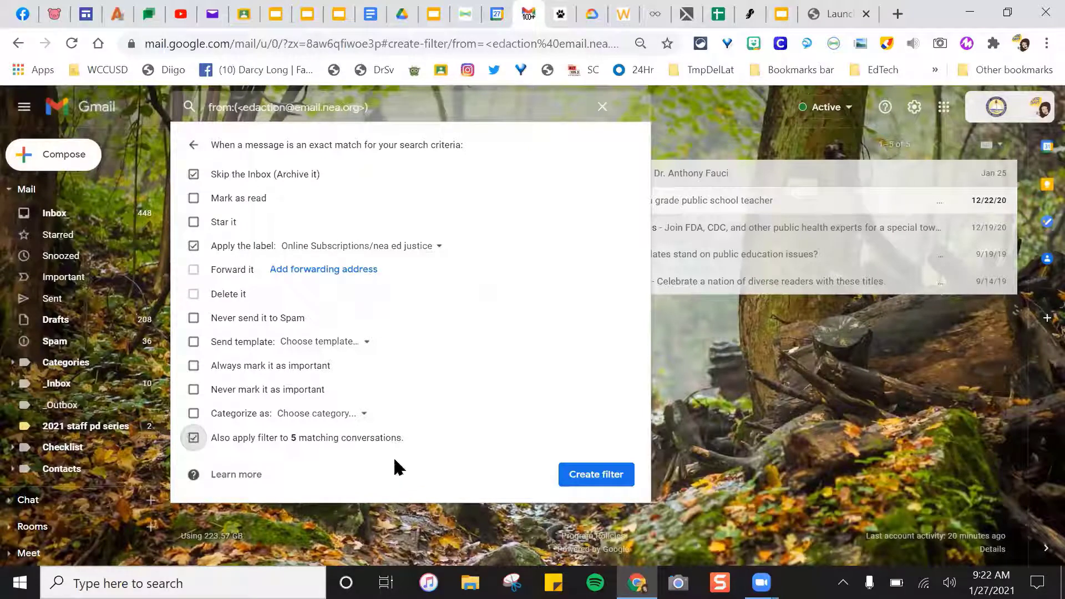
pyautogui.click(359, 420)
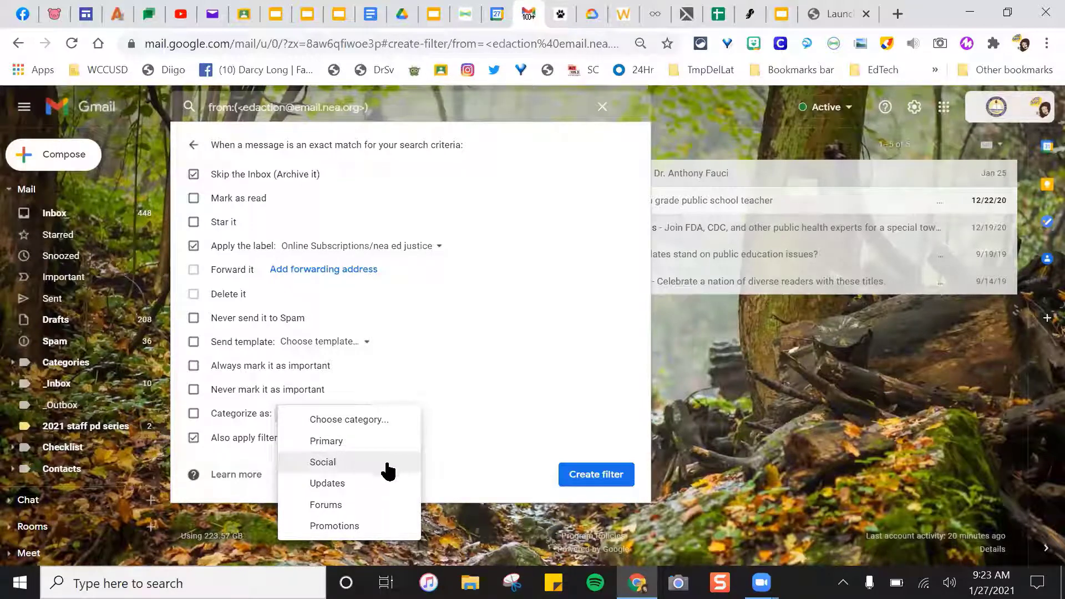
pyautogui.press('Down')
pyautogui.press('Down')
pyautogui.press('Down')
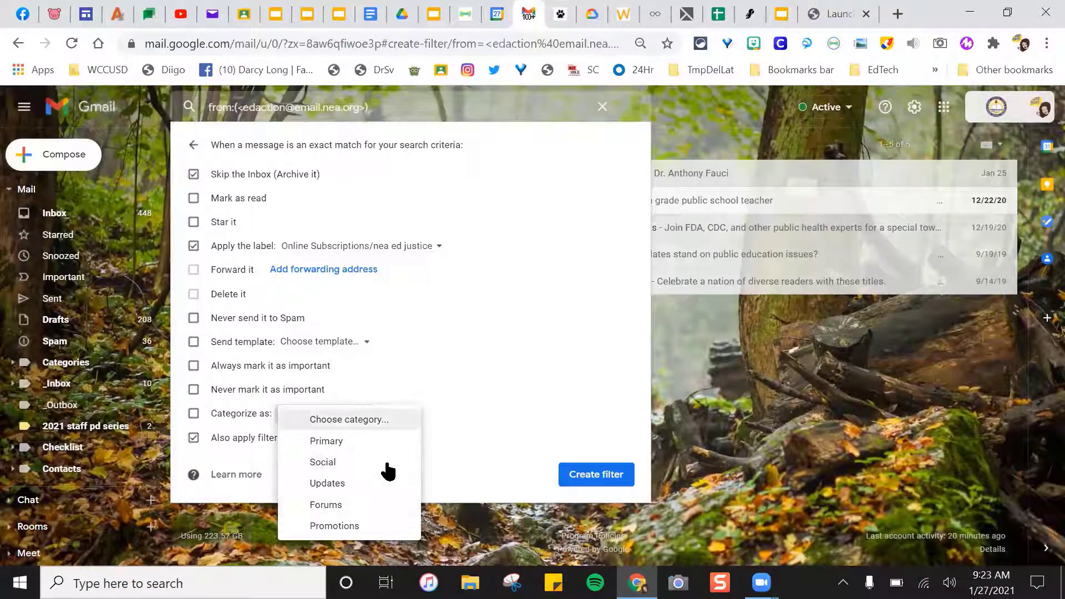
pyautogui.click(485, 407)
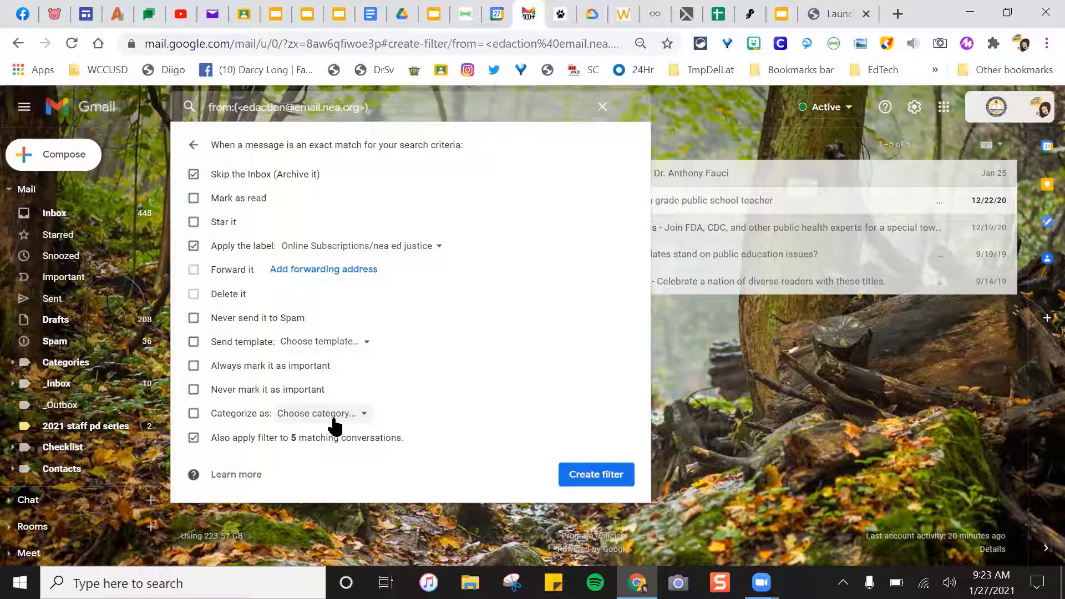
pyautogui.click(590, 478)
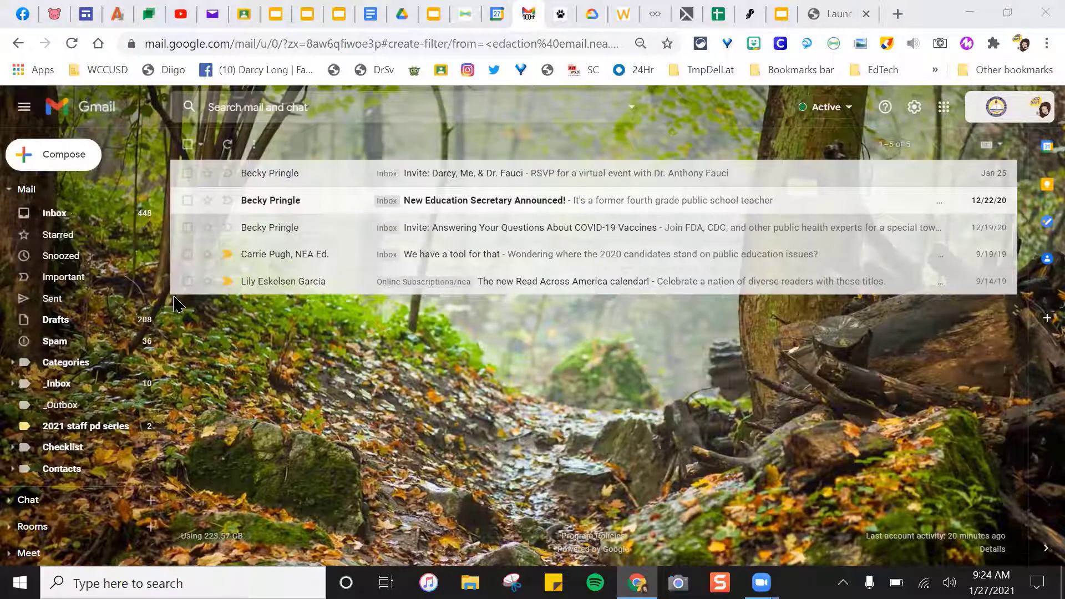
# - Return to the Promotions messages in the inbox and start moving the Life Kit from NPR message to a label
pyautogui.click(51, 214)
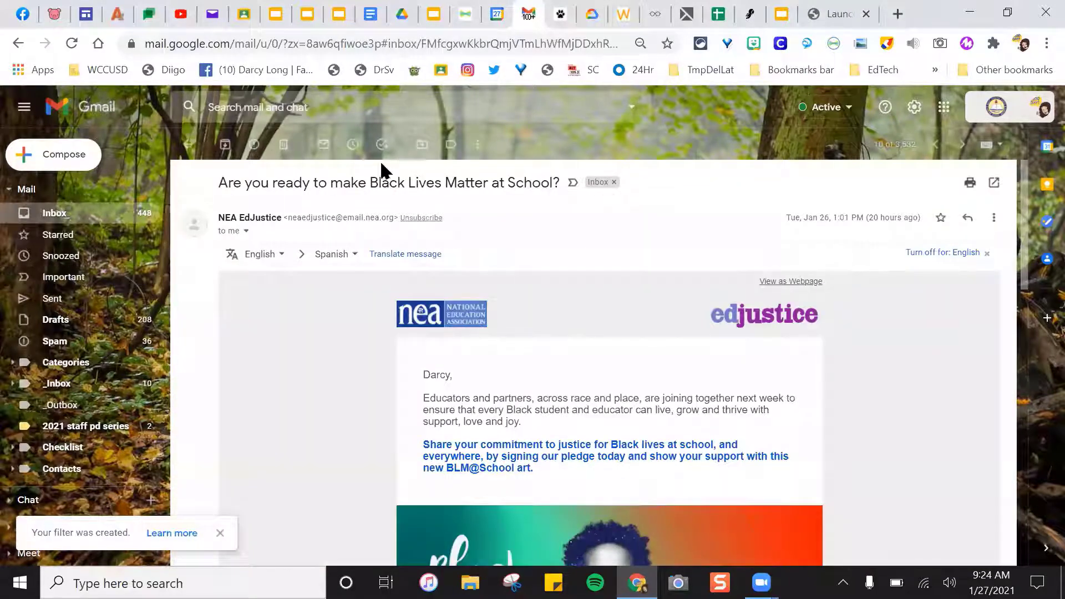
pyautogui.click(59, 212)
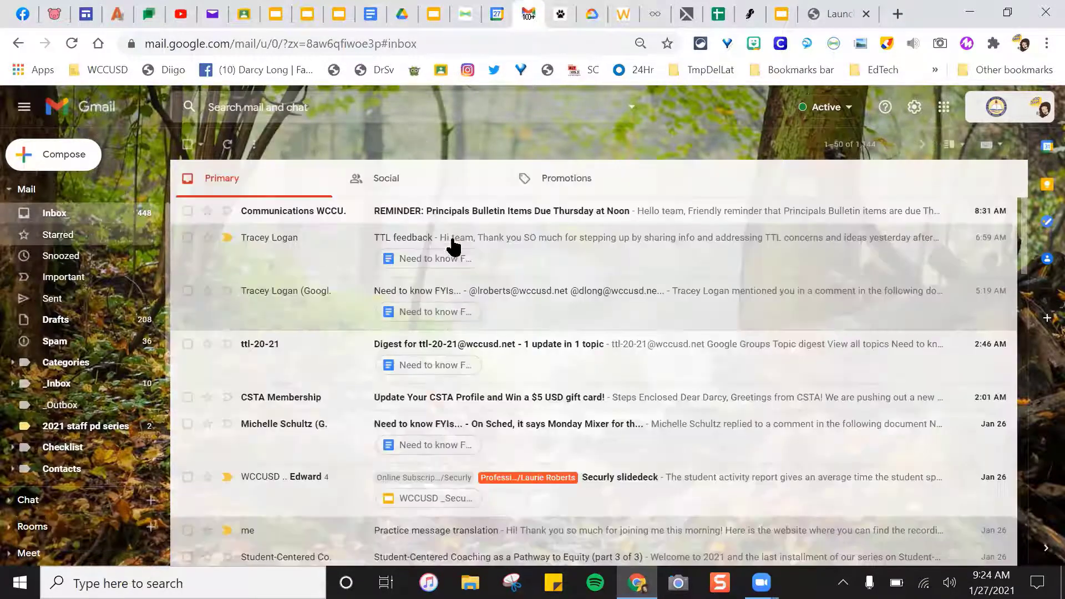
pyautogui.click(565, 180)
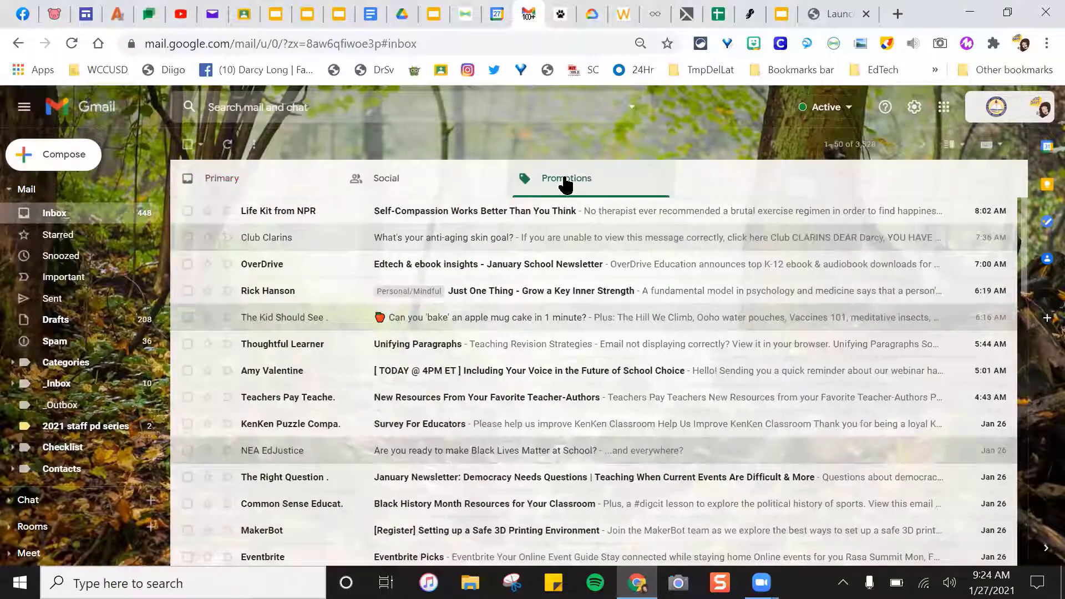
pyautogui.click(187, 212)
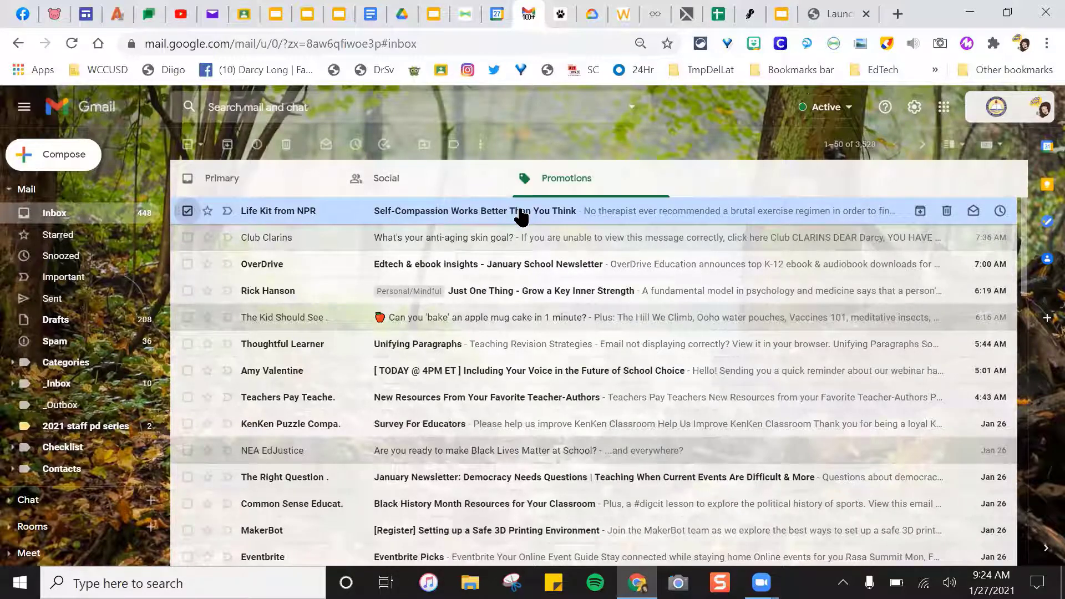
pyautogui.click(430, 149)
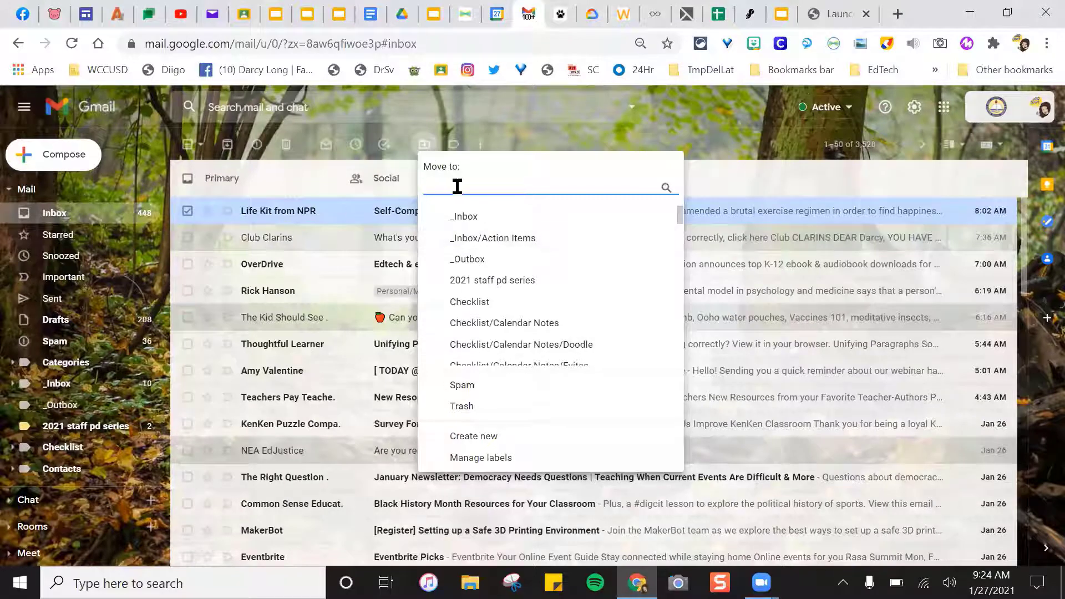
# - Search the move destinations for labels matching "life" and "npr", and clear the search
pyautogui.write('life')
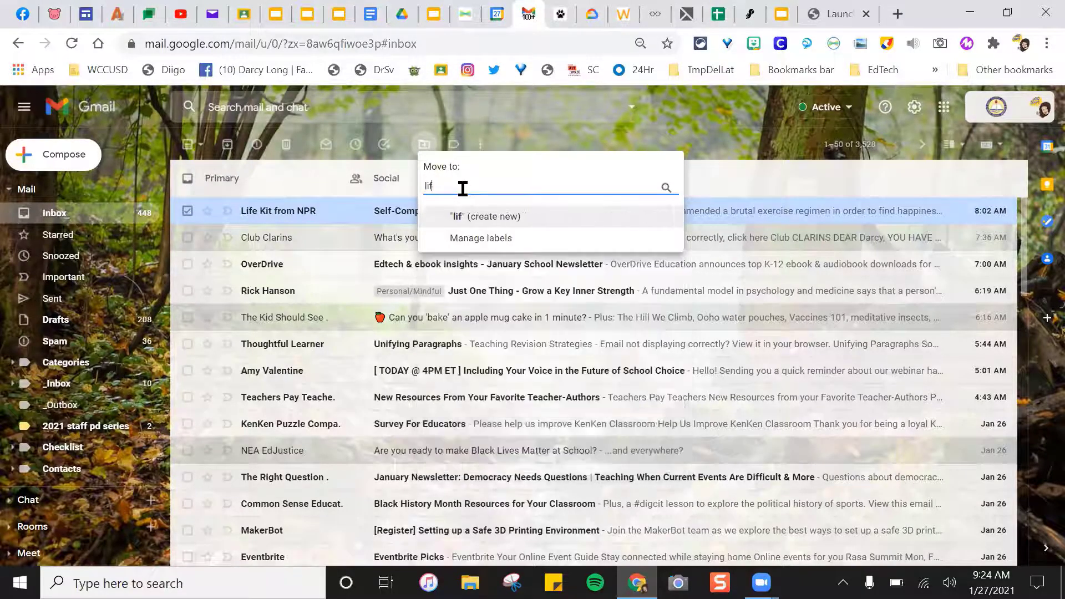
pyautogui.press('BackSpace')
pyautogui.press('BackSpace')
pyautogui.press('BackSpace')
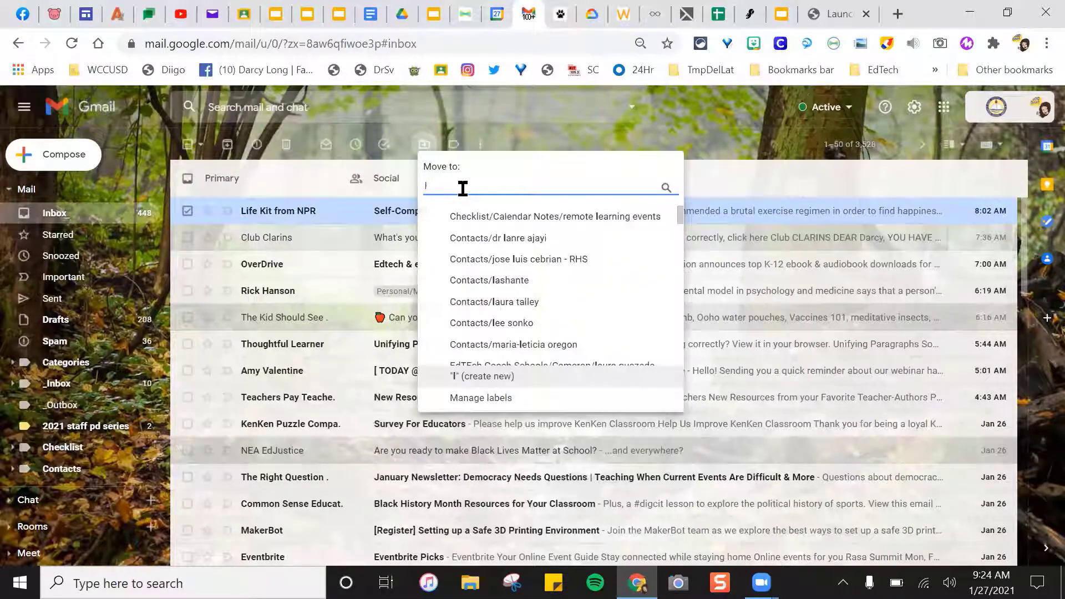
pyautogui.press('BackSpace')
pyautogui.write('npr')
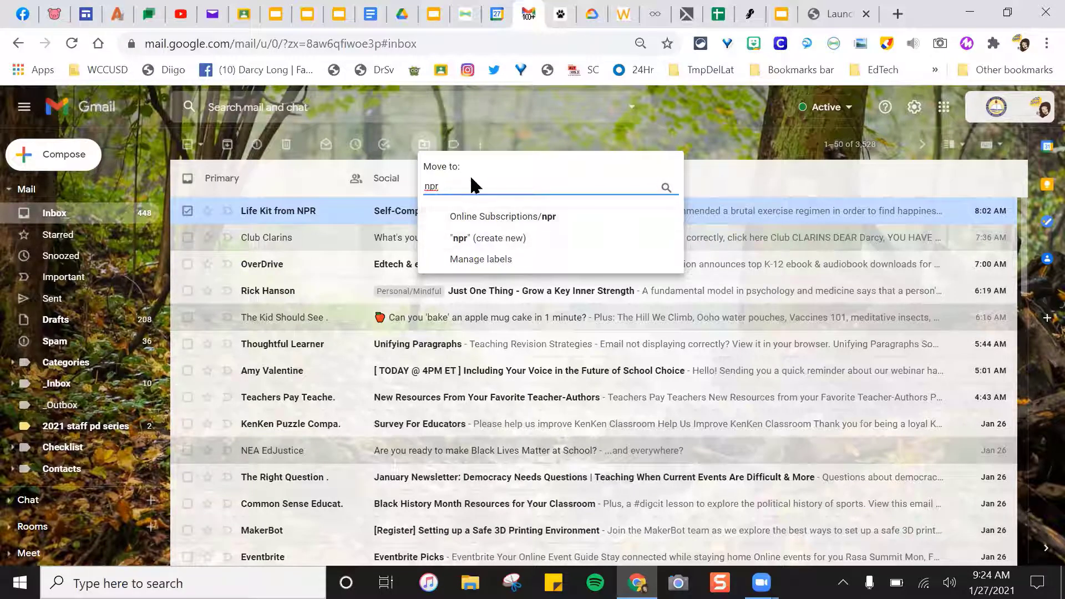
pyautogui.press('BackSpace')
pyautogui.press('BackSpace')
pyautogui.press('BackSpace')
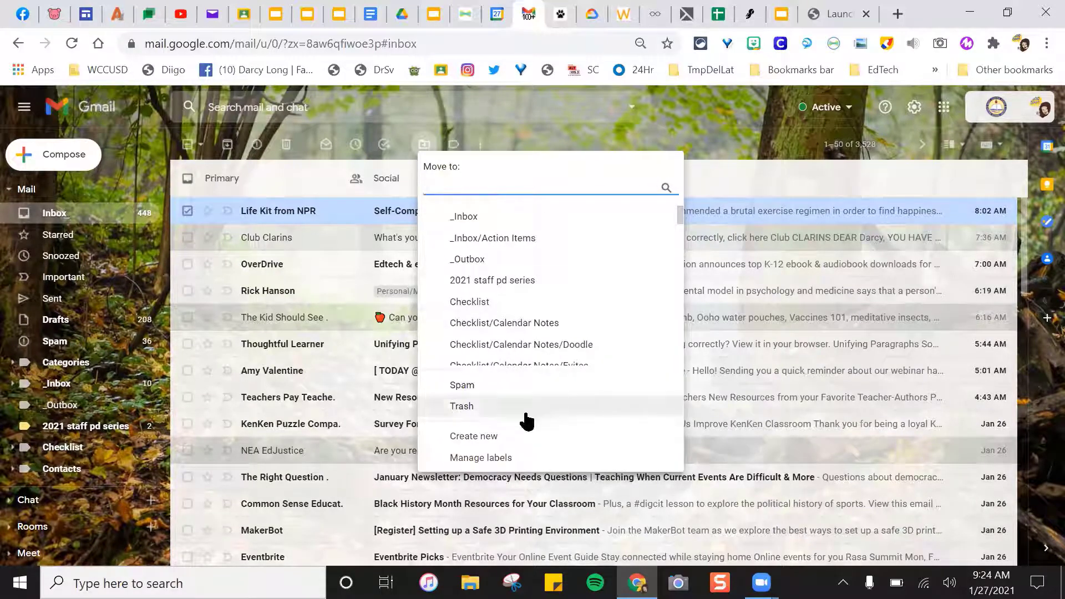
# - Create a new label "life kit from npr" nested under Online Subscriptions and move the Life Kit from NPR message to it
pyautogui.click(490, 443)
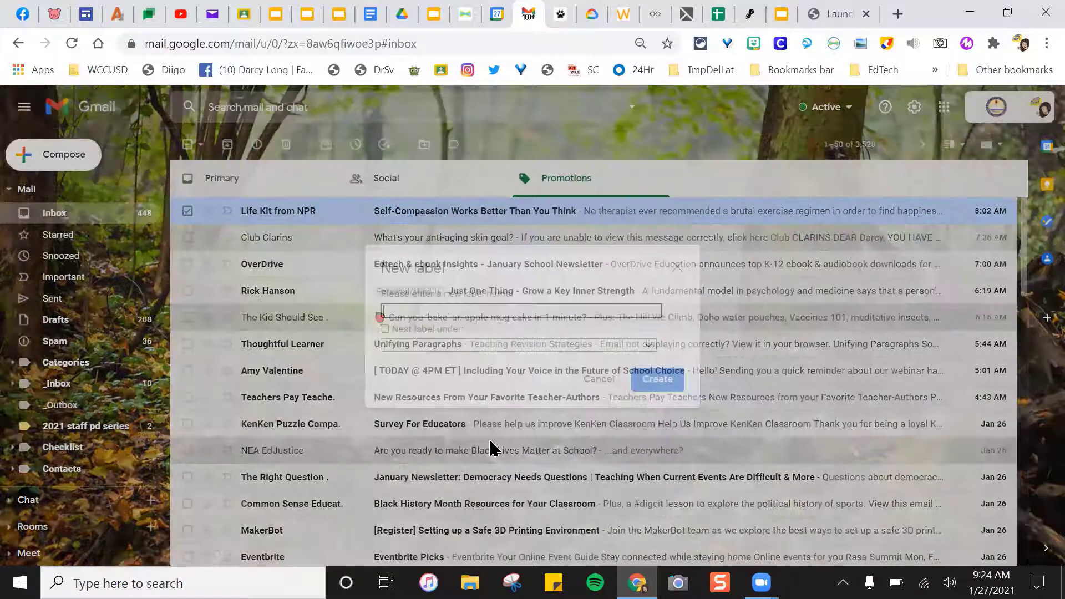
pyautogui.write('life')
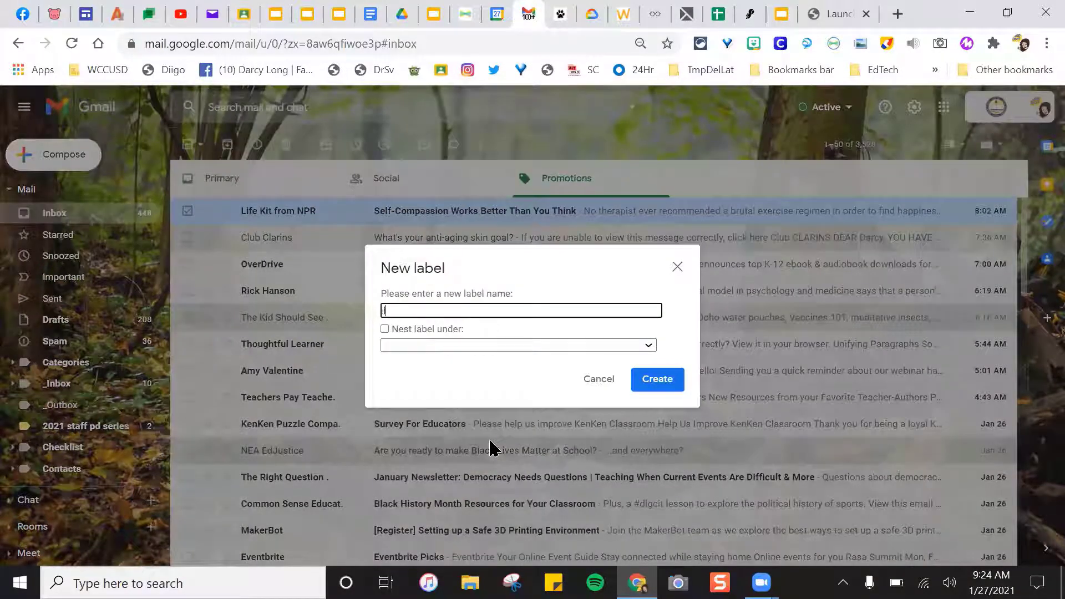
pyautogui.write(' kit from npr')
pyautogui.click(385, 329)
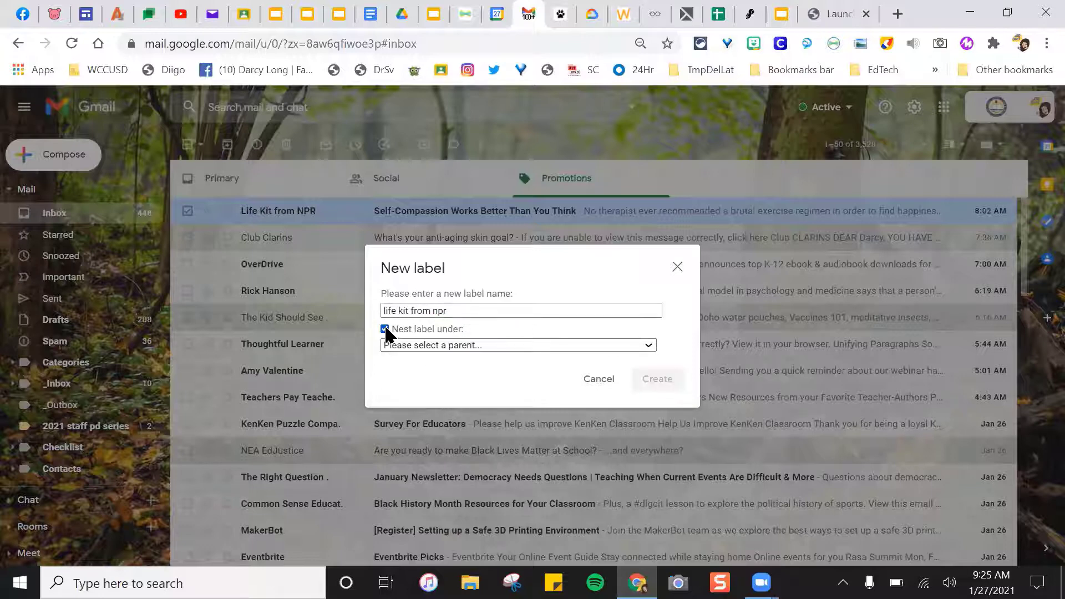
pyautogui.click(649, 345)
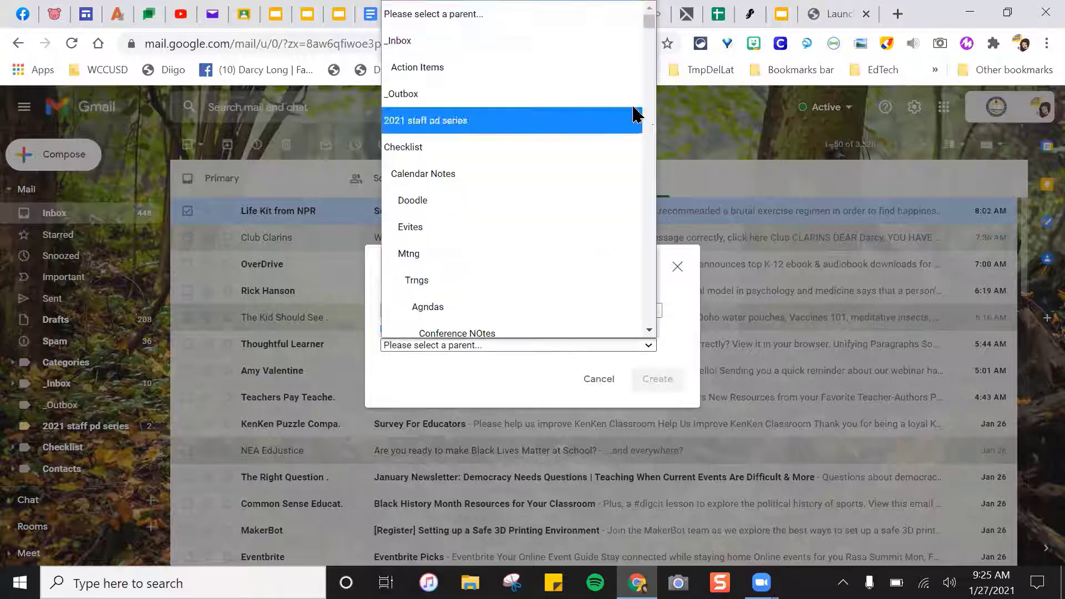
pyautogui.moveTo(650, 29); pyautogui.dragTo(651, 158)
pyautogui.scroll(-3, 627, 159)
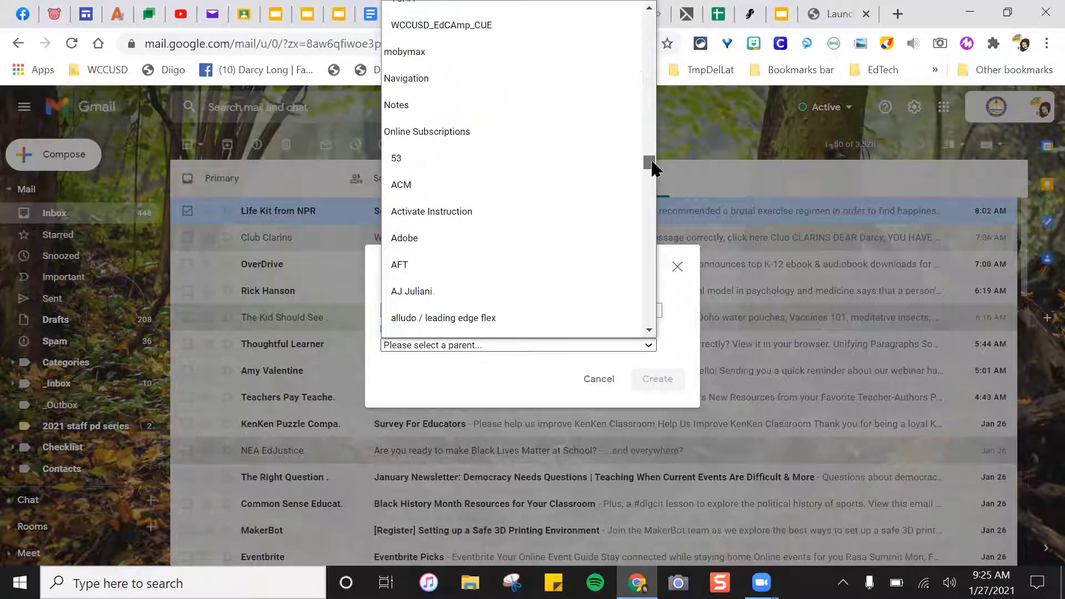
pyautogui.click(510, 131)
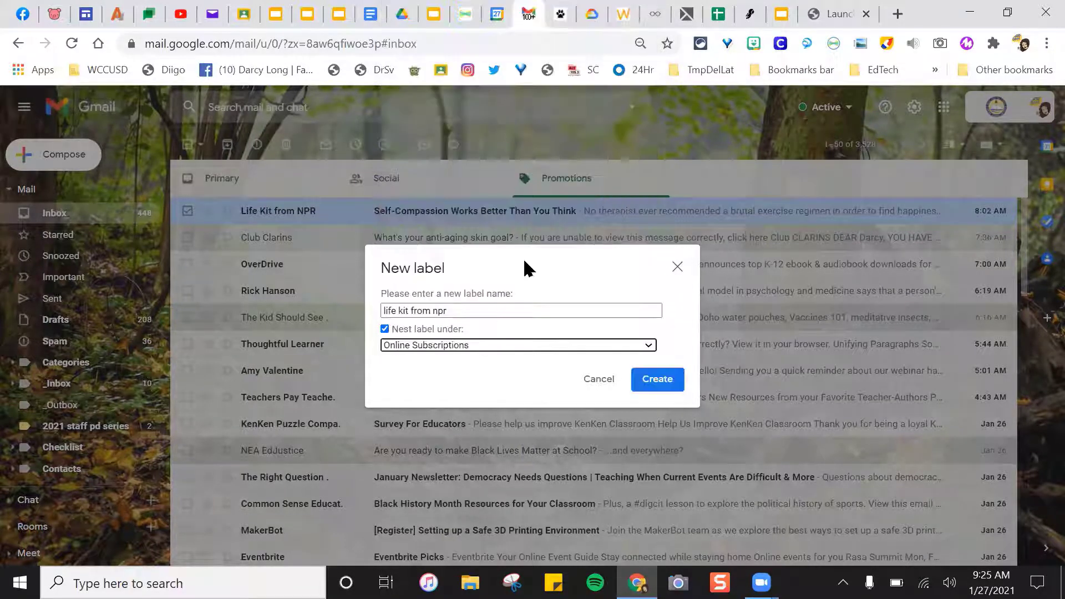
pyautogui.click(658, 379)
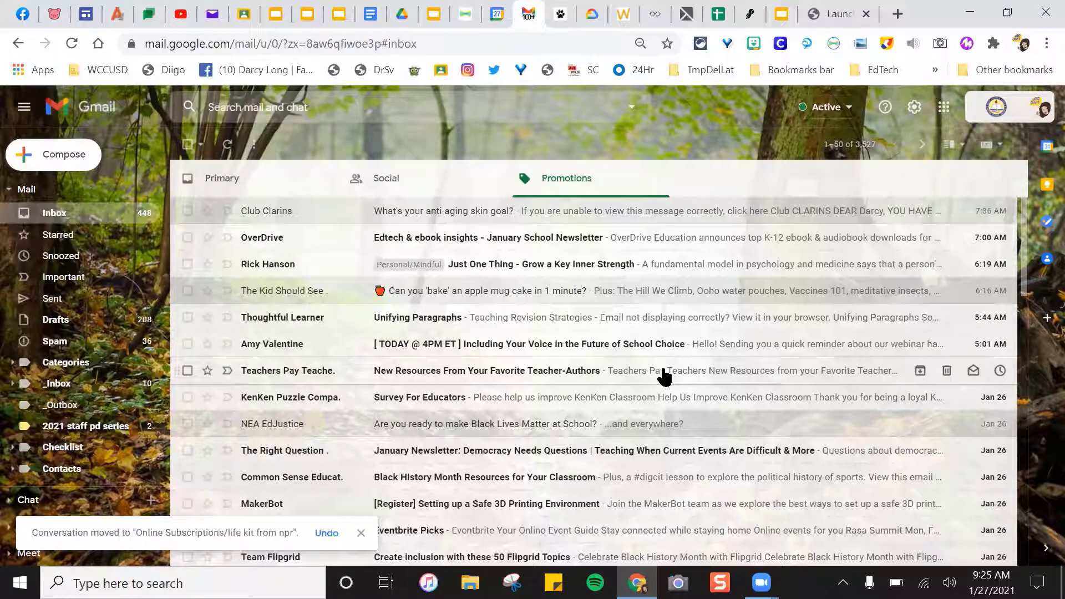
pyautogui.click(188, 425)
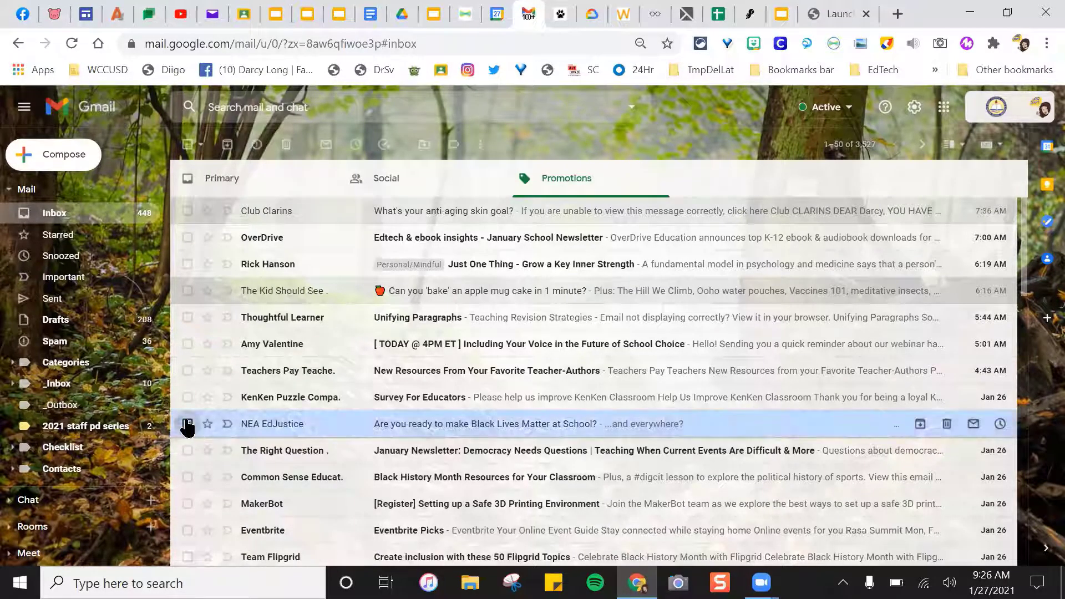
pyautogui.click(425, 148)
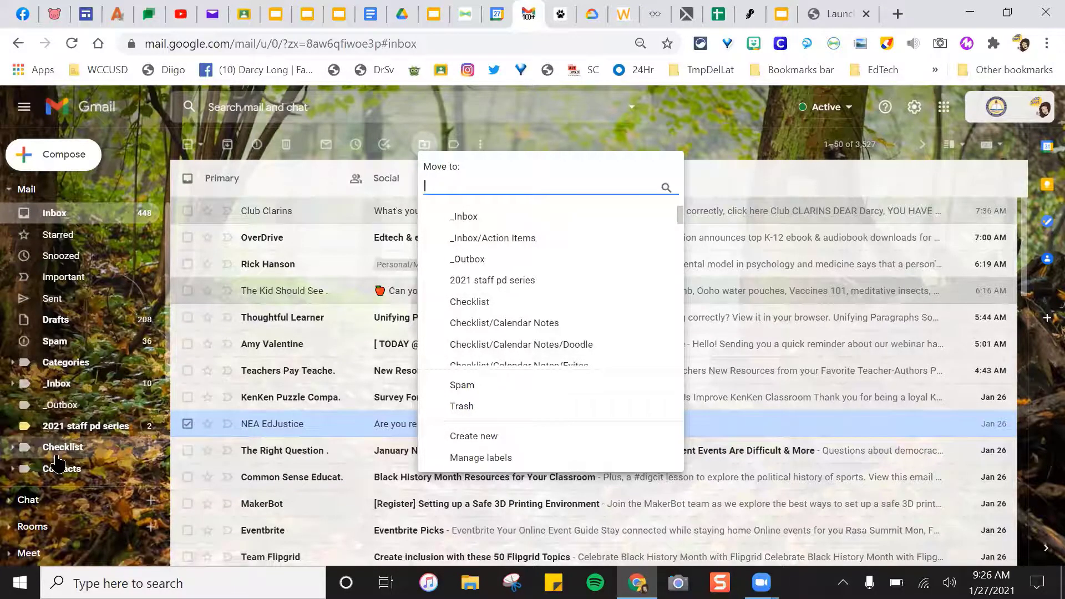
pyautogui.click(713, 133)
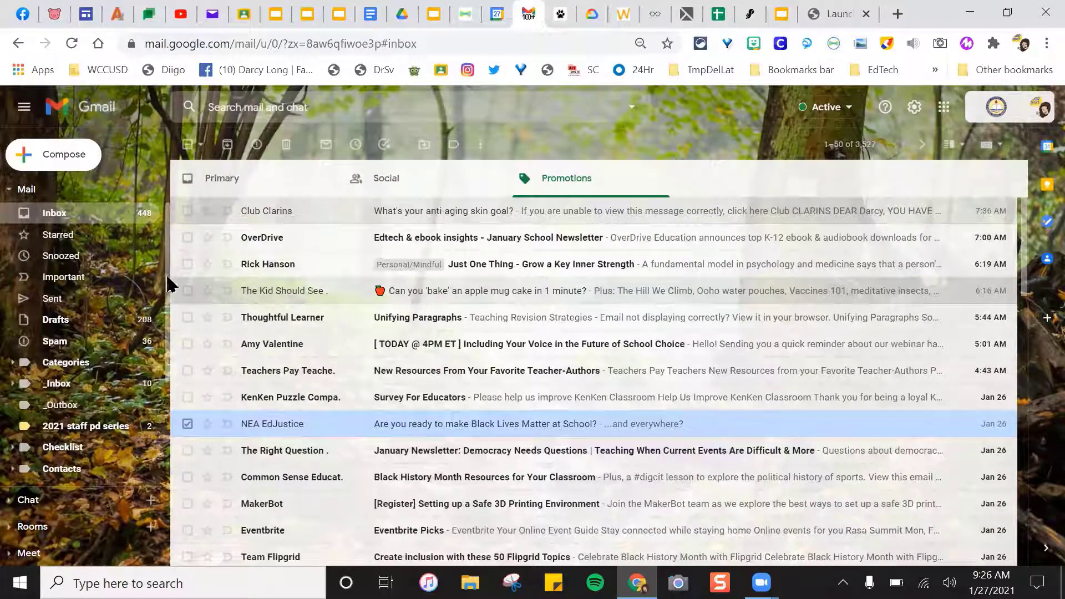
pyautogui.scroll(-3, 167, 303)
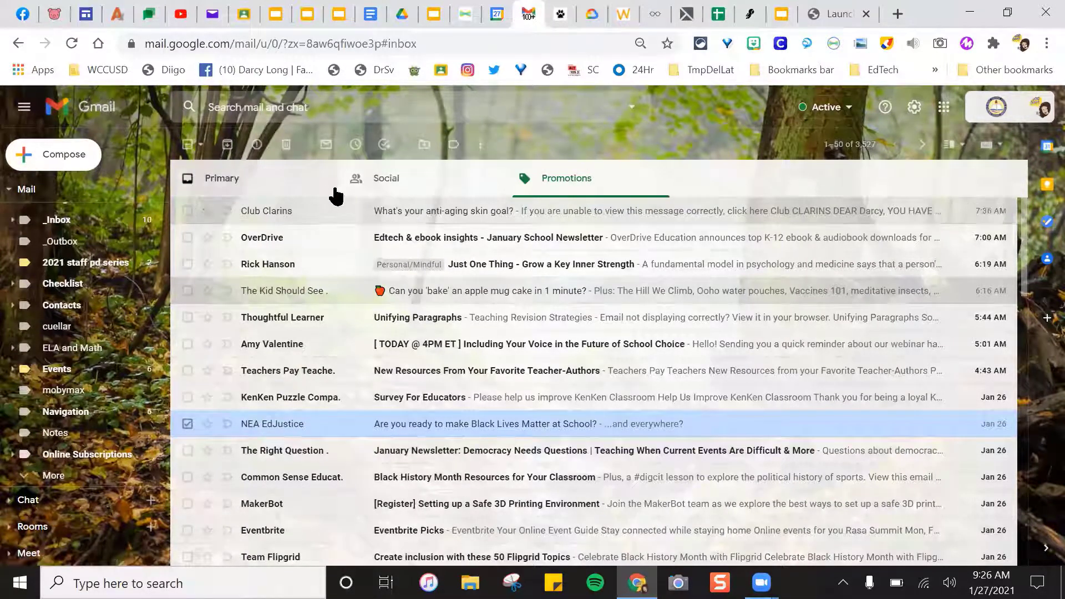
# - Start a filter for messages like Thoughtful Learner's "Unifying Paragraphs" and set it to skip the inbox
pyautogui.click(189, 319)
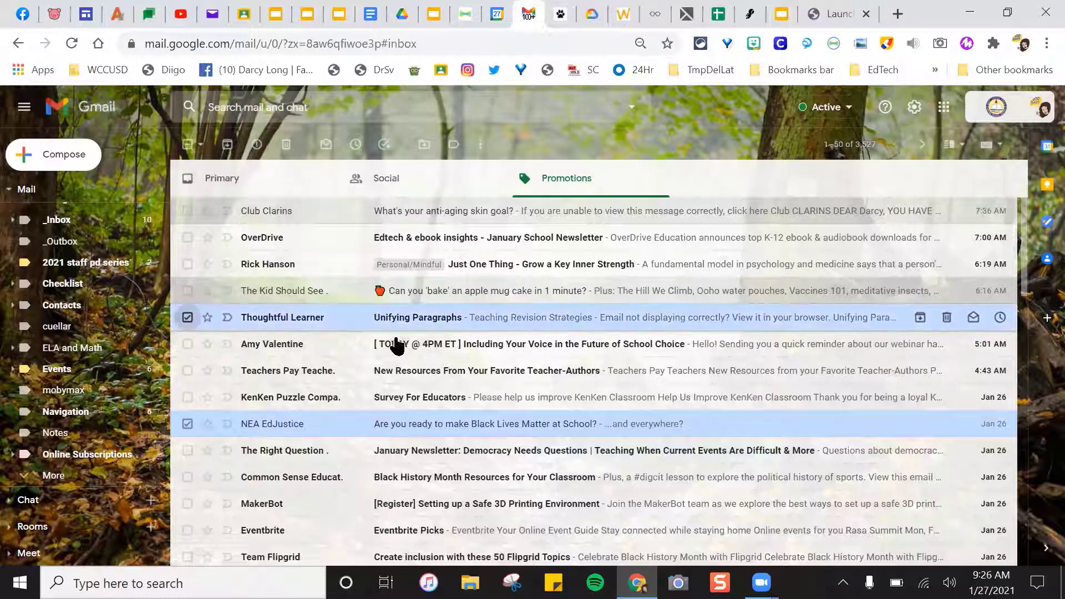
pyautogui.click(418, 320)
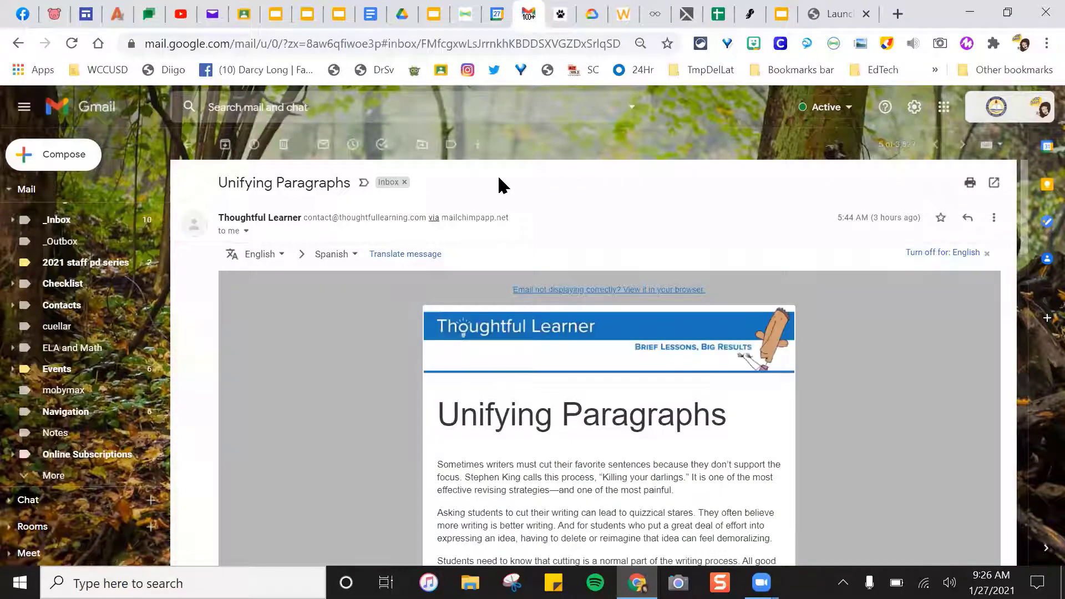
pyautogui.click(479, 145)
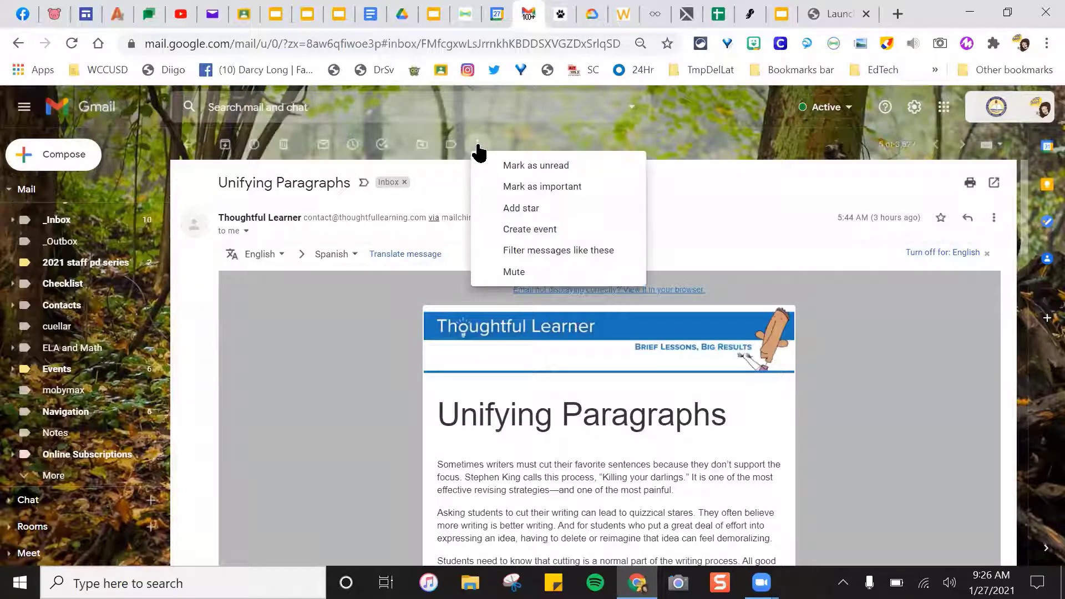
pyautogui.click(514, 255)
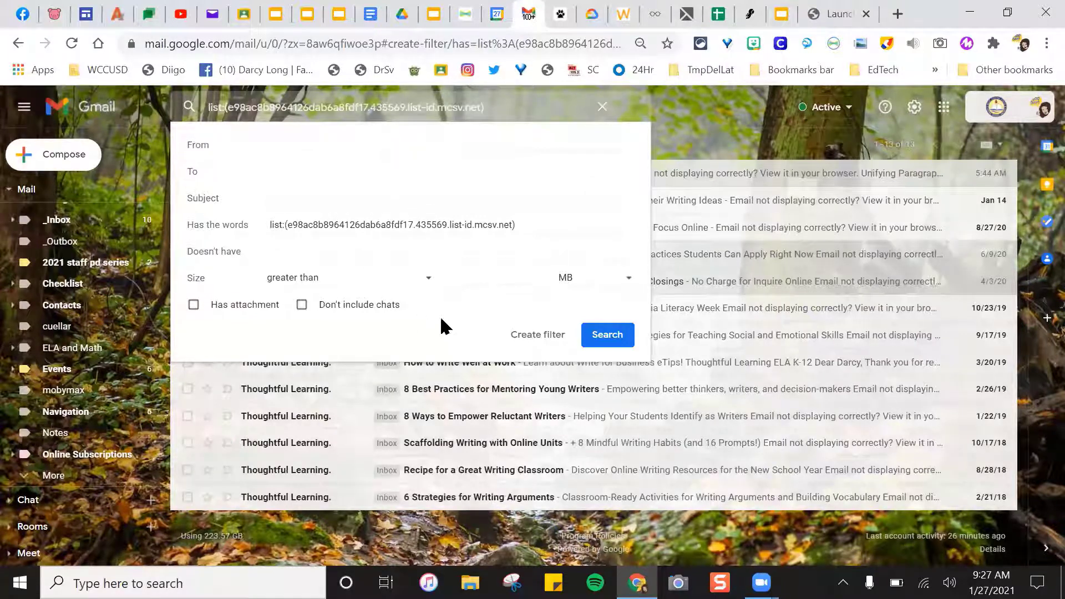
pyautogui.click(549, 340)
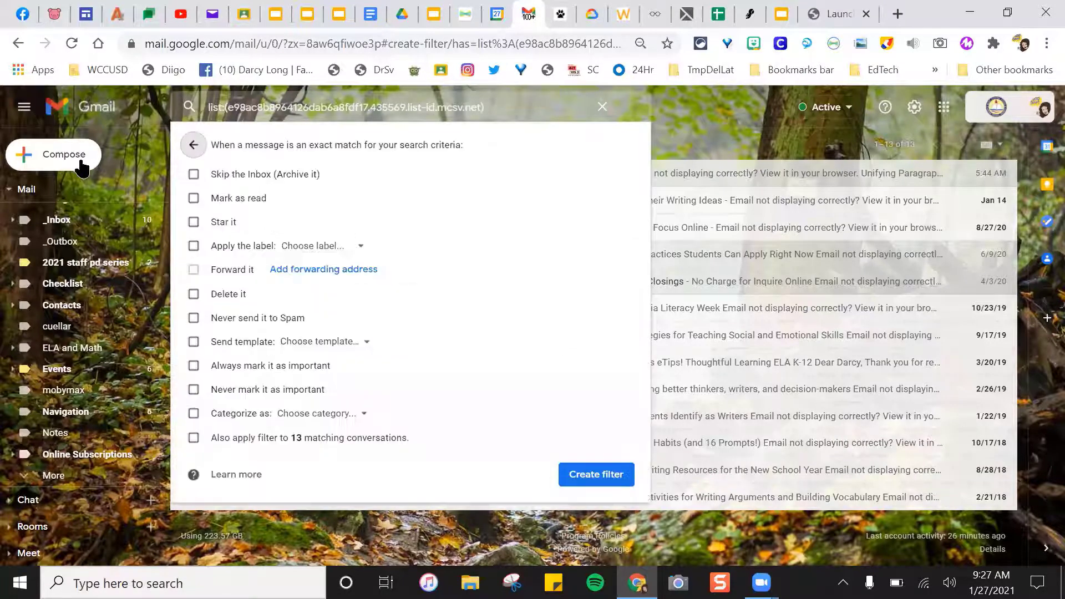
pyautogui.click(188, 177)
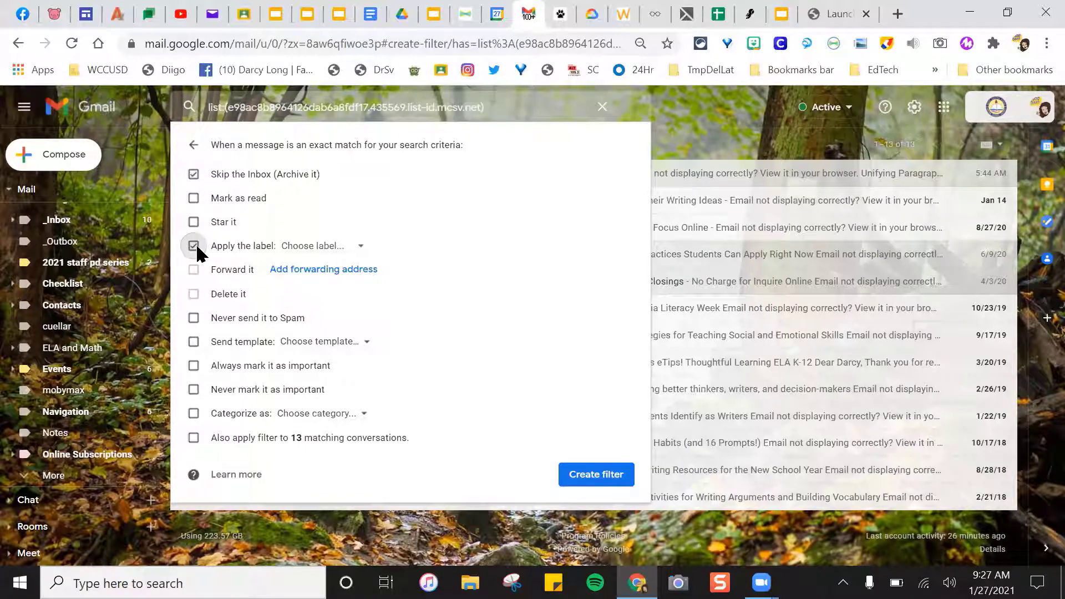
# - Create a new label "thought partner" nested under Online Subscriptions for the Thoughtful Learner filter to apply
pyautogui.click(361, 253)
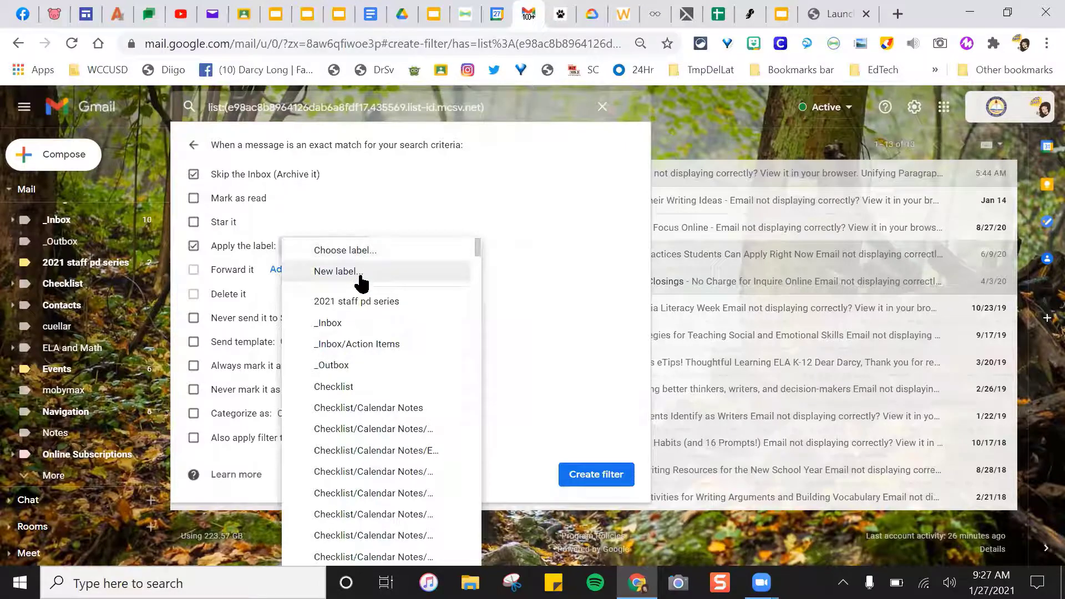
pyautogui.click(360, 274)
pyautogui.write('th')
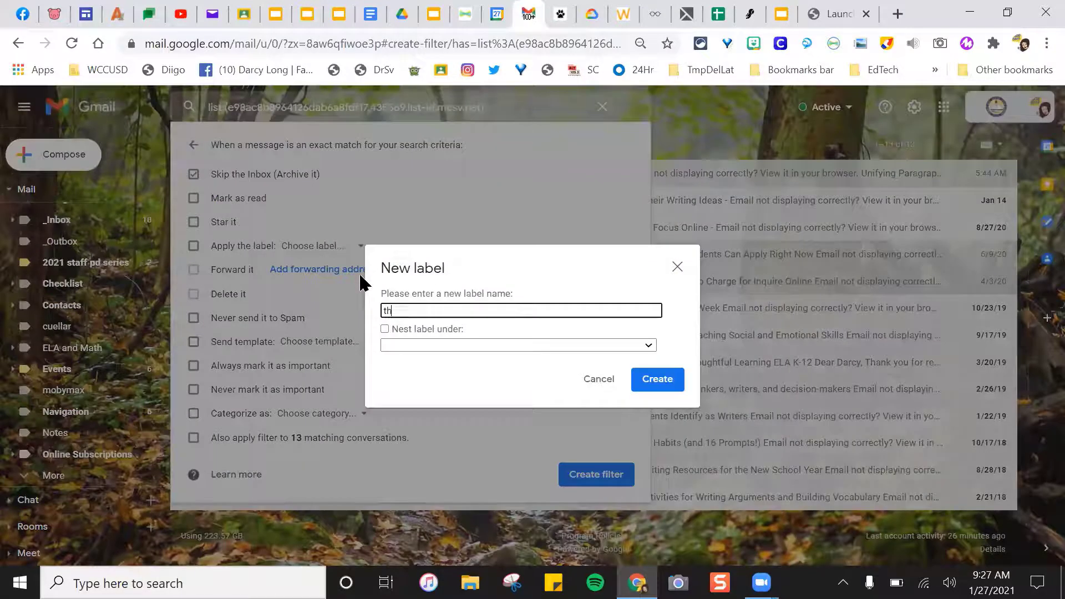
pyautogui.write('ought partner')
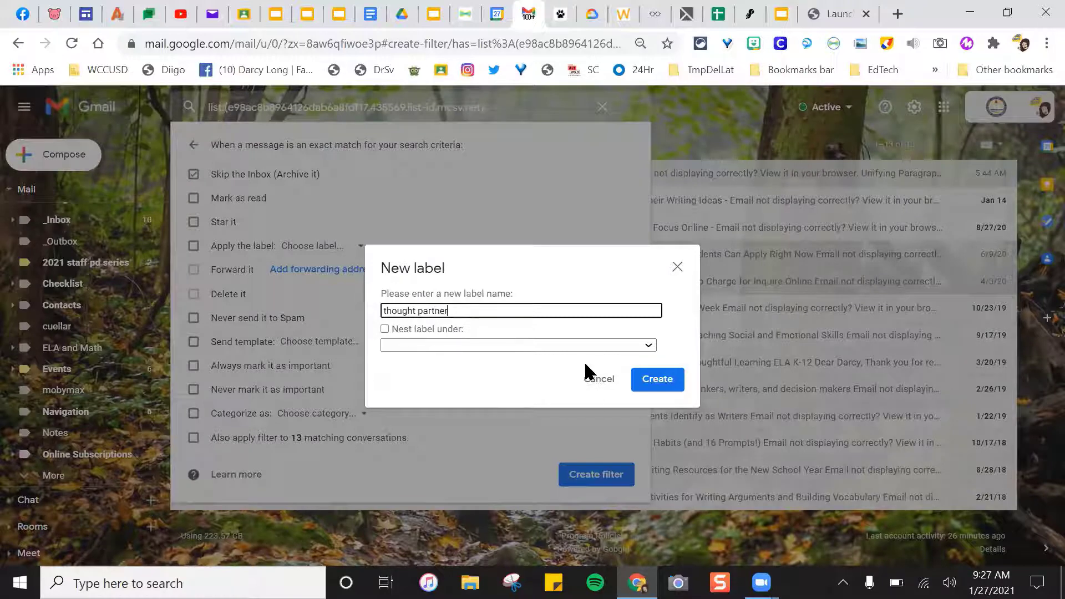
pyautogui.click(384, 329)
pyautogui.click(645, 346)
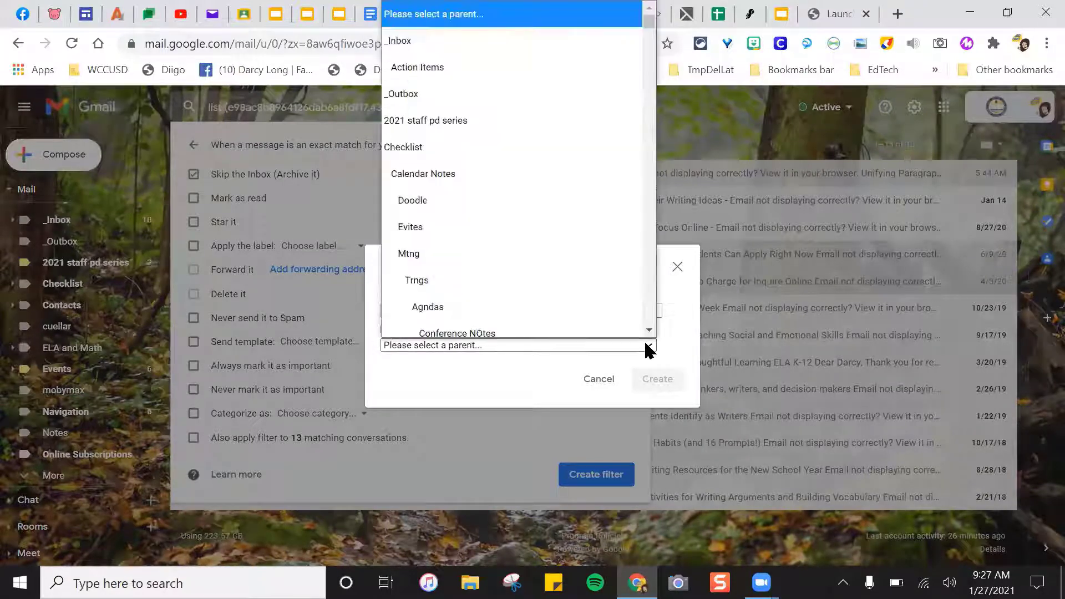
pyautogui.moveTo(648, 22); pyautogui.dragTo(645, 165)
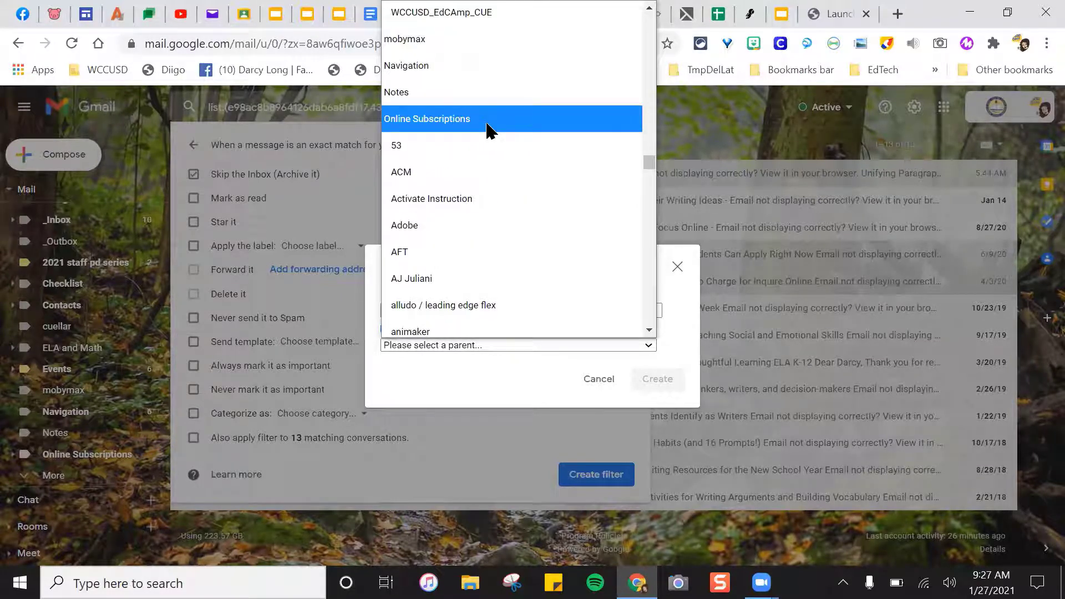
pyautogui.click(487, 124)
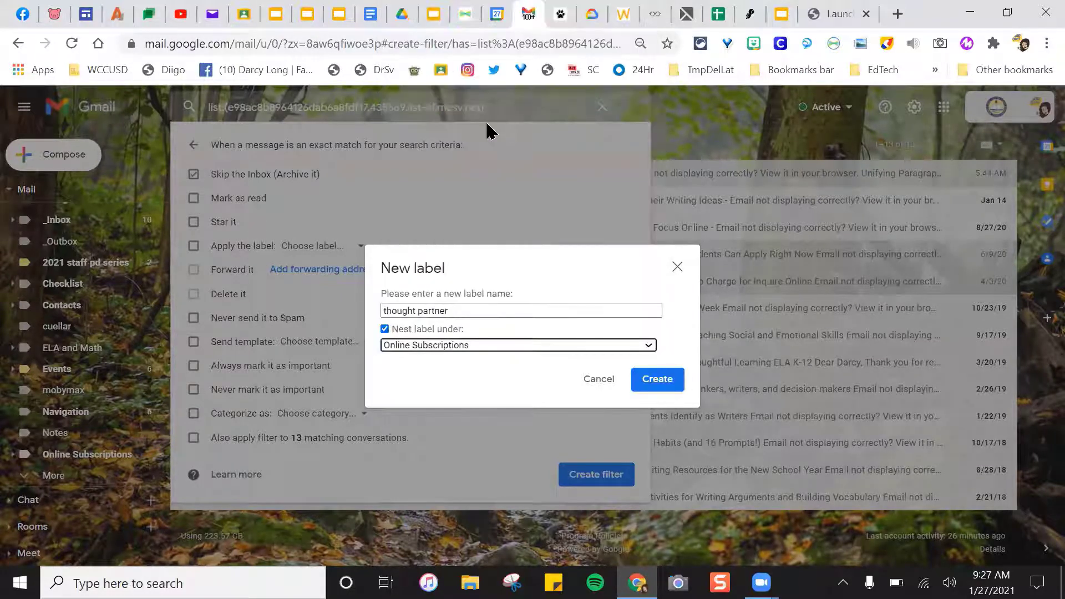
pyautogui.click(658, 380)
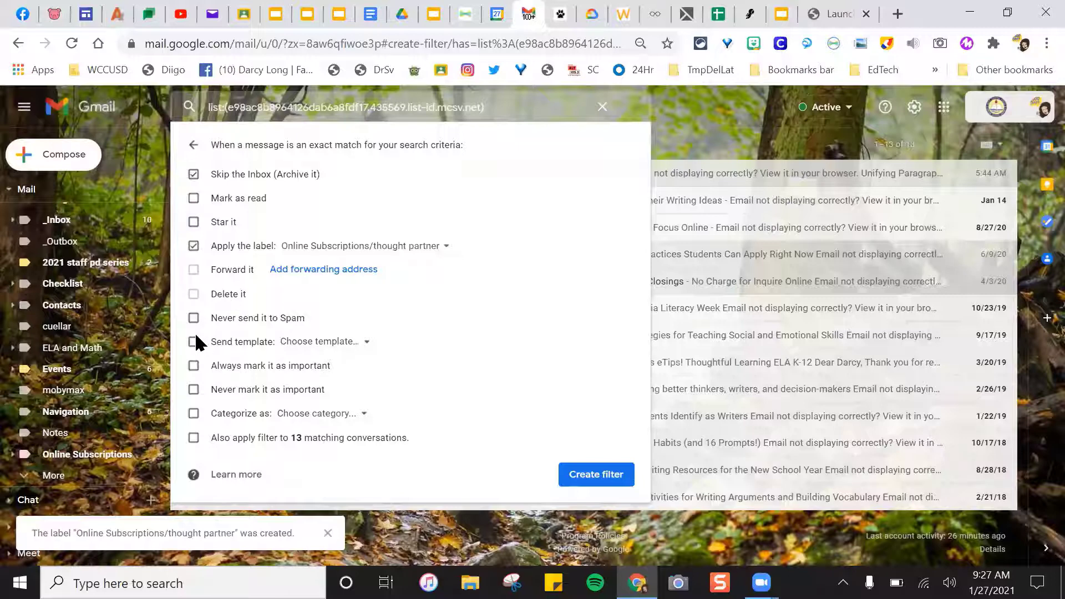
# - Create the Thoughtful Learner filter with its existing matching conversations included, and open the "Unifying Paragraphs" message
pyautogui.click(193, 438)
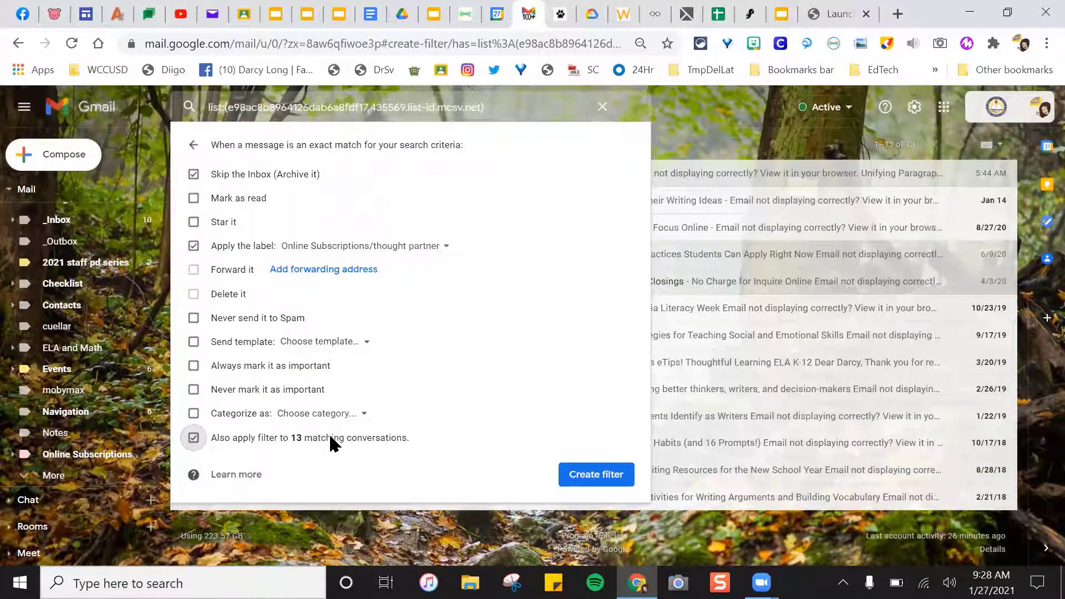
pyautogui.click(584, 477)
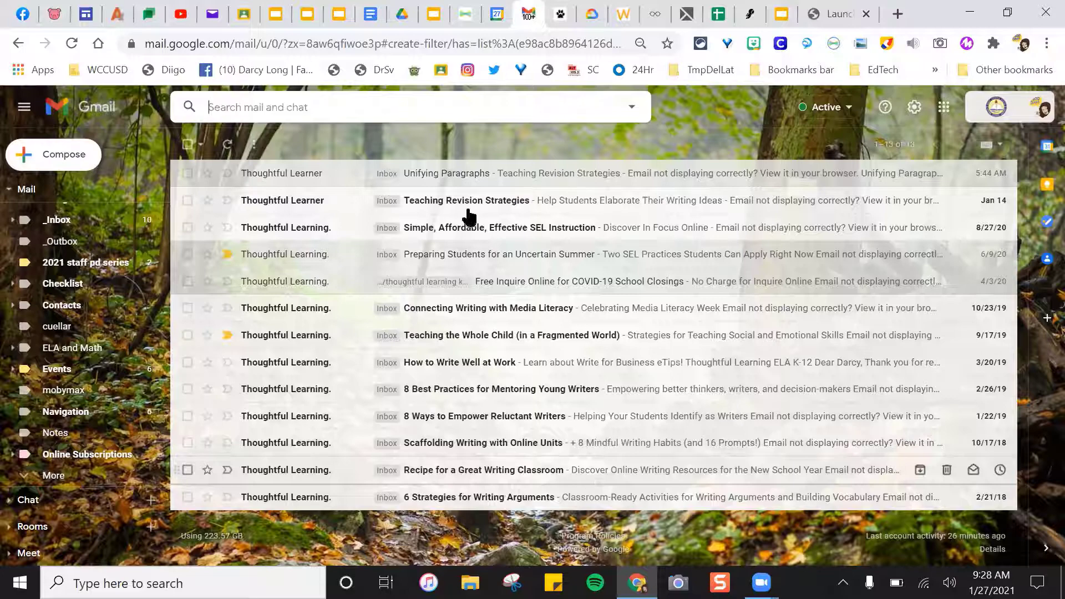
pyautogui.click(486, 203)
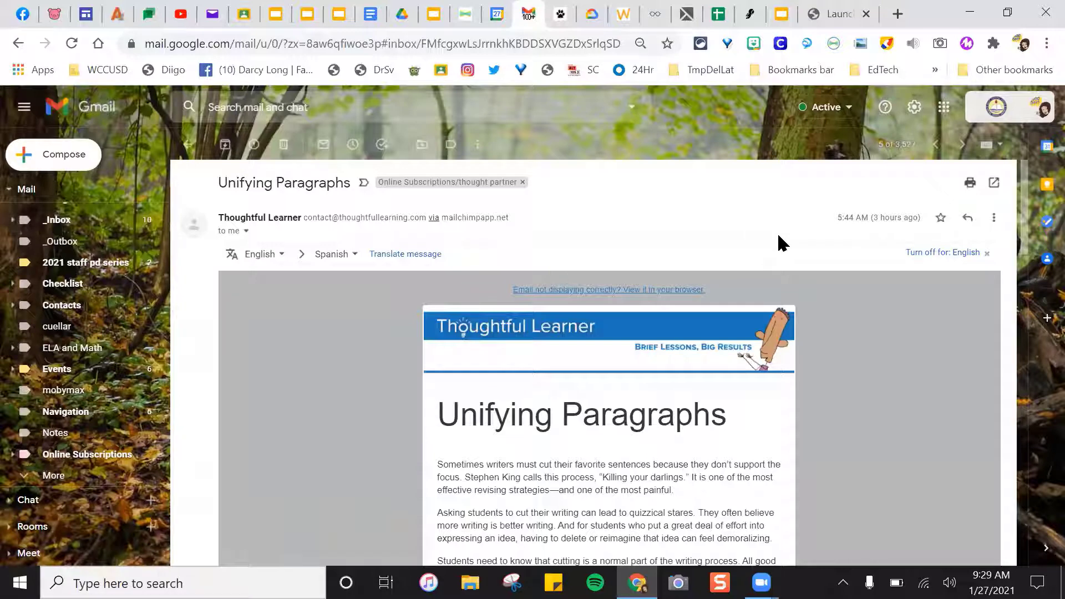
# - Open the full settings and examine the show and hide options of the labels, and the Filters and Blocked Addresses list
pyautogui.click(914, 108)
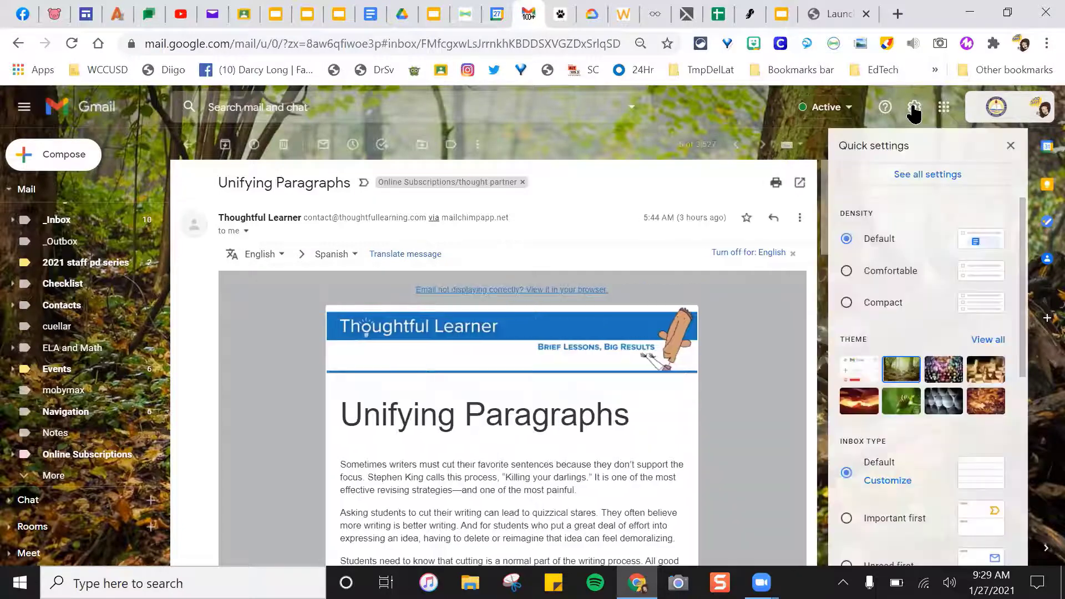
pyautogui.click(940, 177)
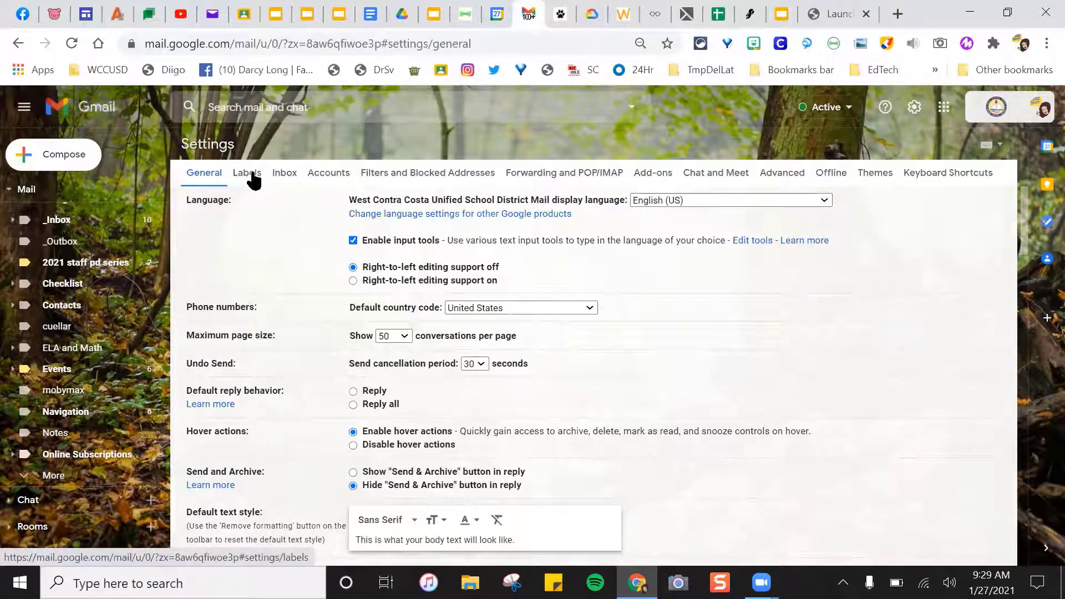
pyautogui.click(250, 175)
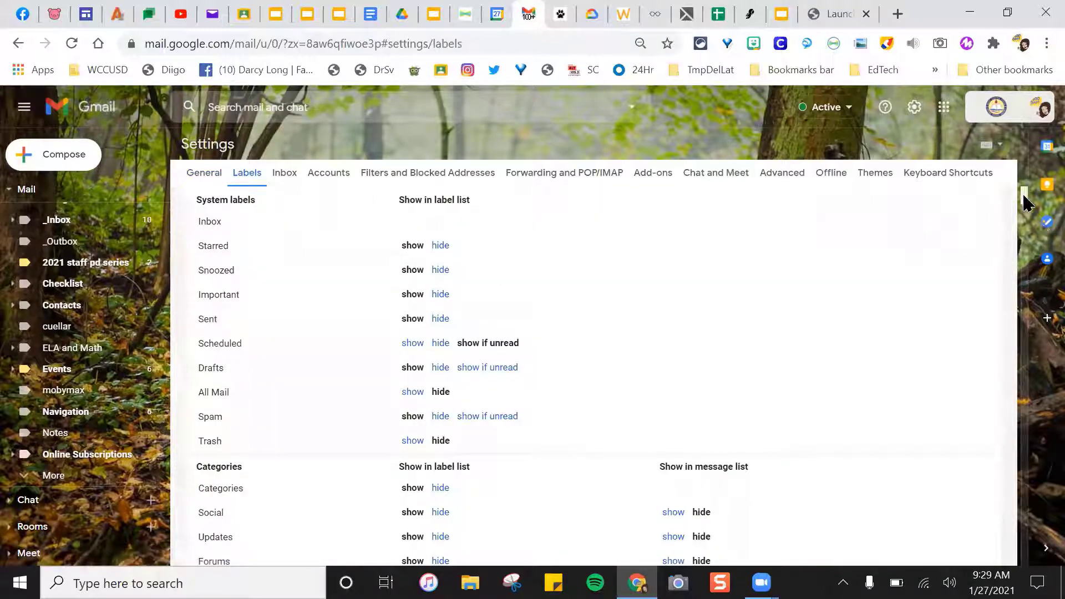
pyautogui.moveTo(1026, 199); pyautogui.dragTo(1025, 205)
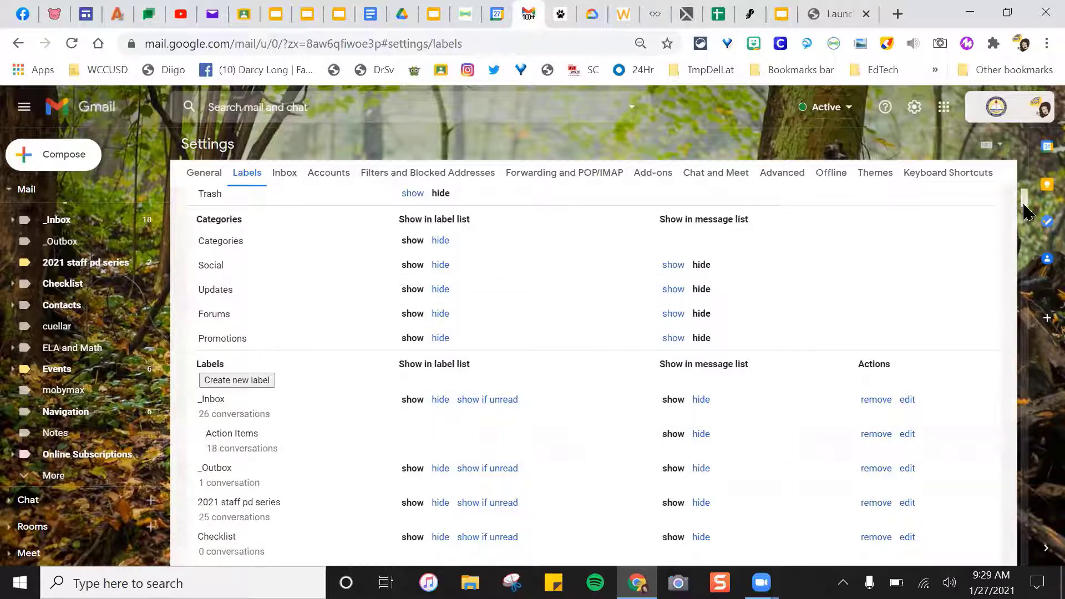
pyautogui.scroll(-7, 1025, 211)
pyautogui.scroll(2, 1026, 214)
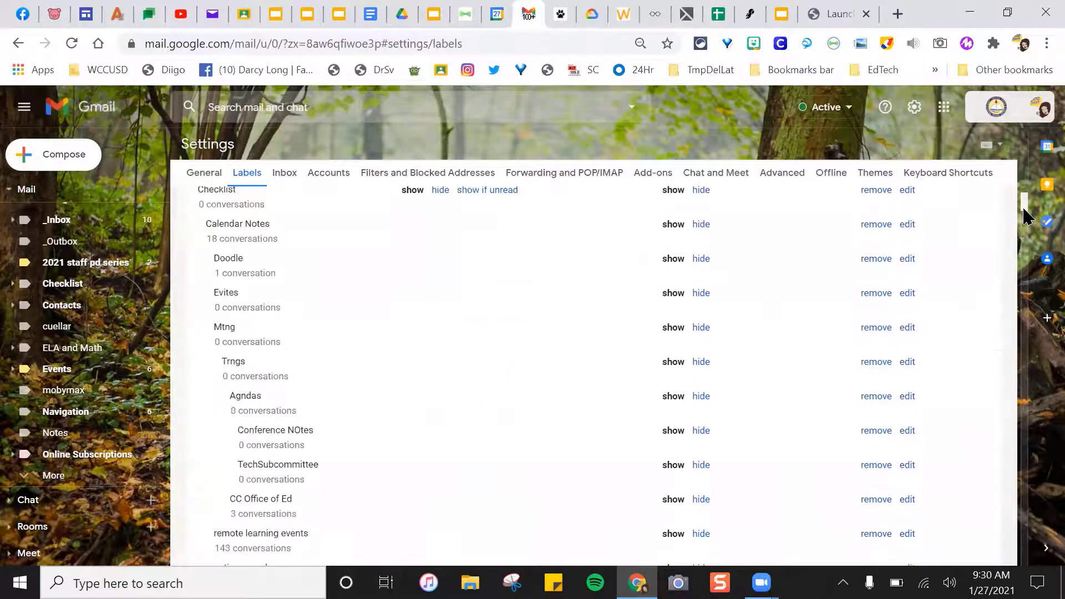
pyautogui.scroll(2, 1025, 211)
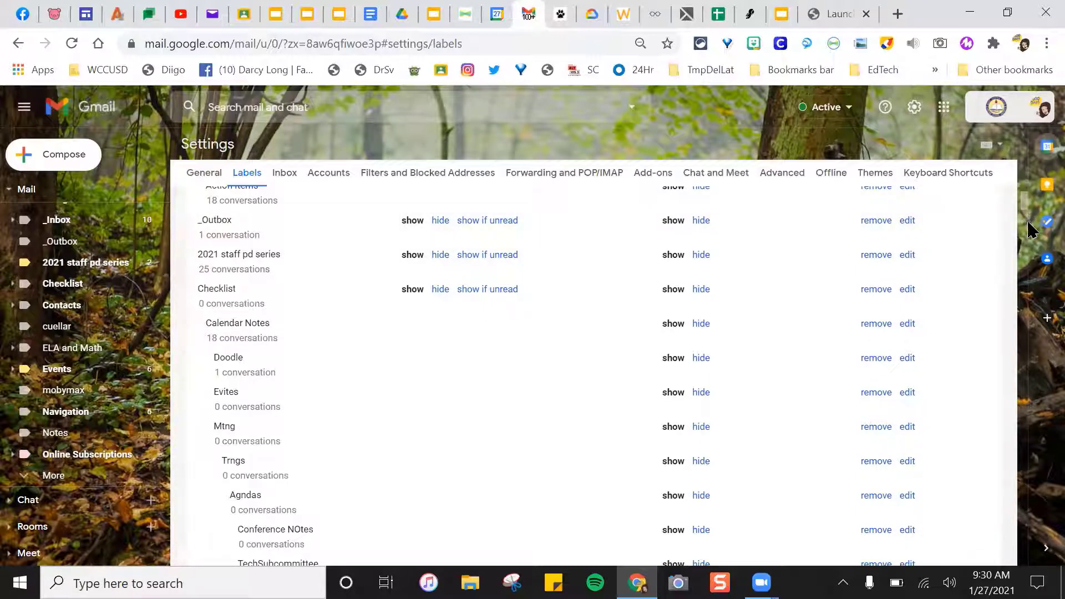
pyautogui.moveTo(1024, 202)
pyautogui.mouseDown()
pyautogui.moveTo(1024, 223)
pyautogui.moveTo(1022, 197)
pyautogui.mouseUp()
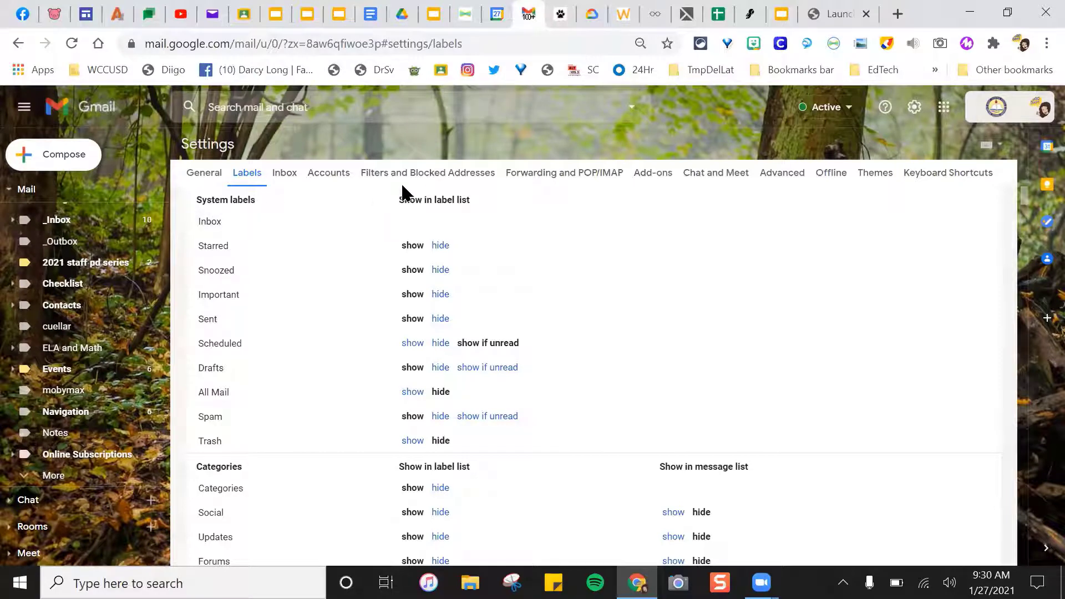
pyautogui.click(451, 183)
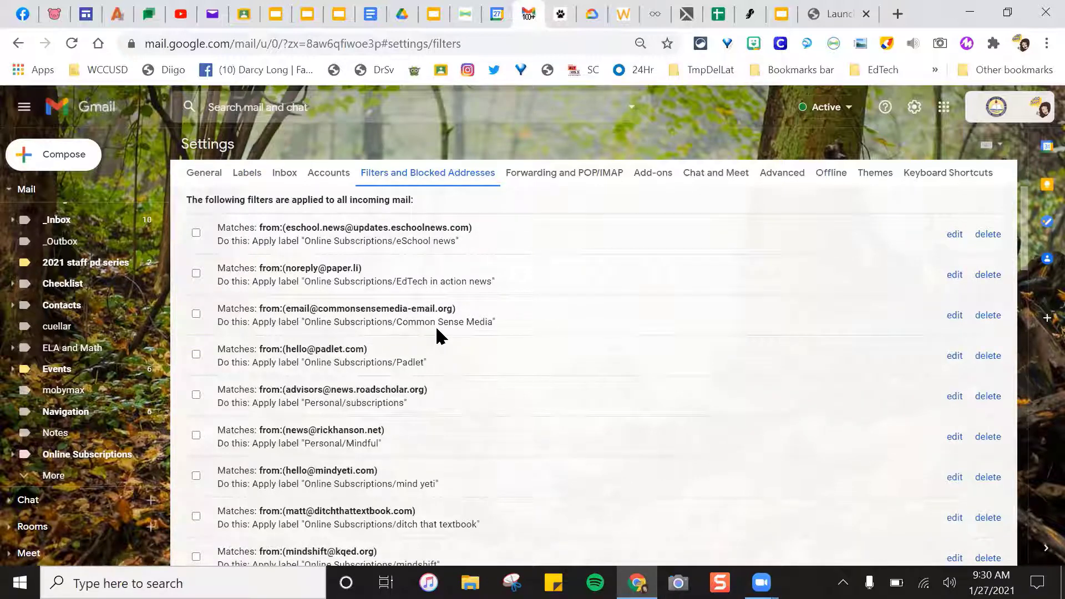
# - Select the "Online Subscriptions/thought partner" filter for editing, keep its matching criteria, and open its actions with the available labels
pyautogui.moveTo(1025, 240); pyautogui.dragTo(1035, 550)
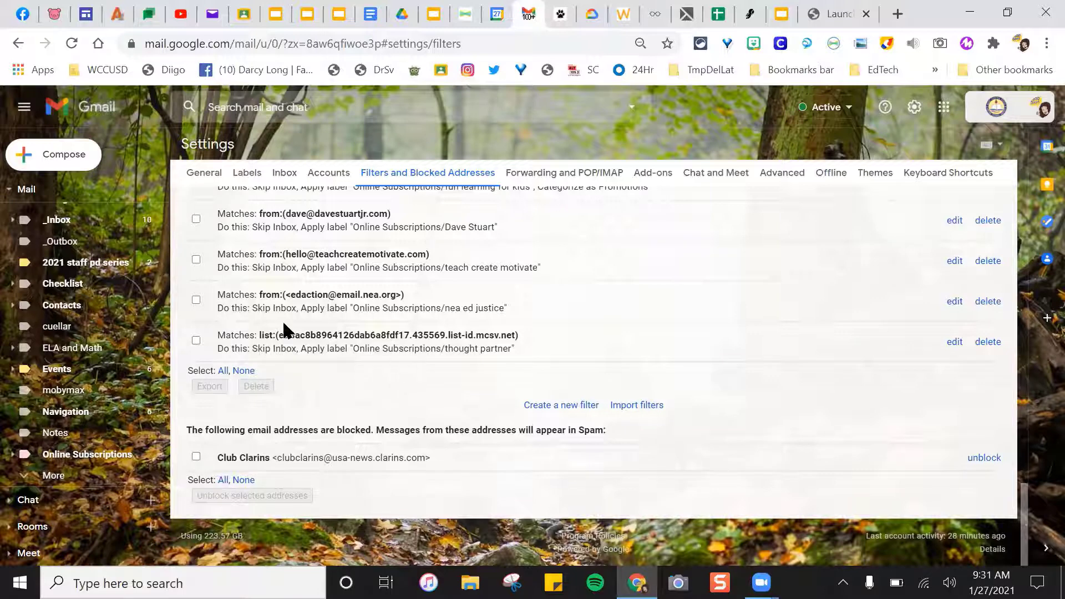
pyautogui.click(194, 341)
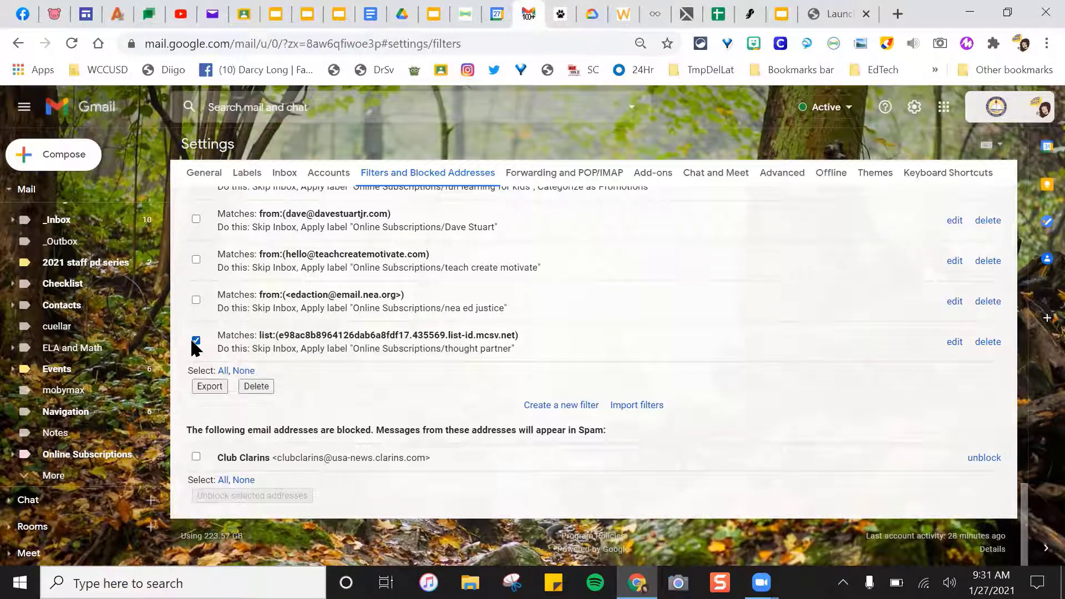
pyautogui.click(955, 343)
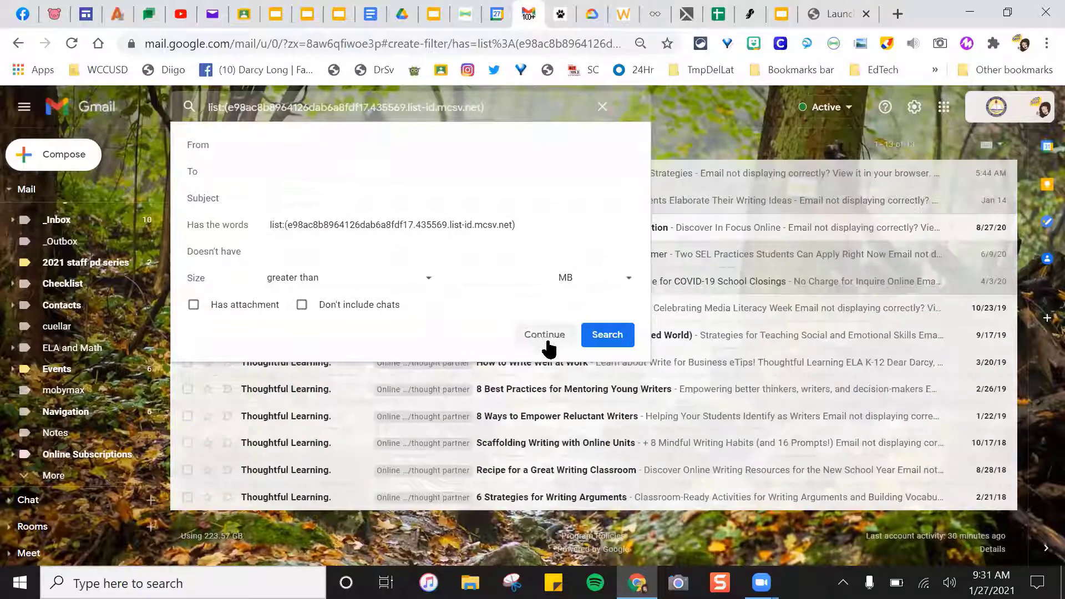
pyautogui.click(531, 337)
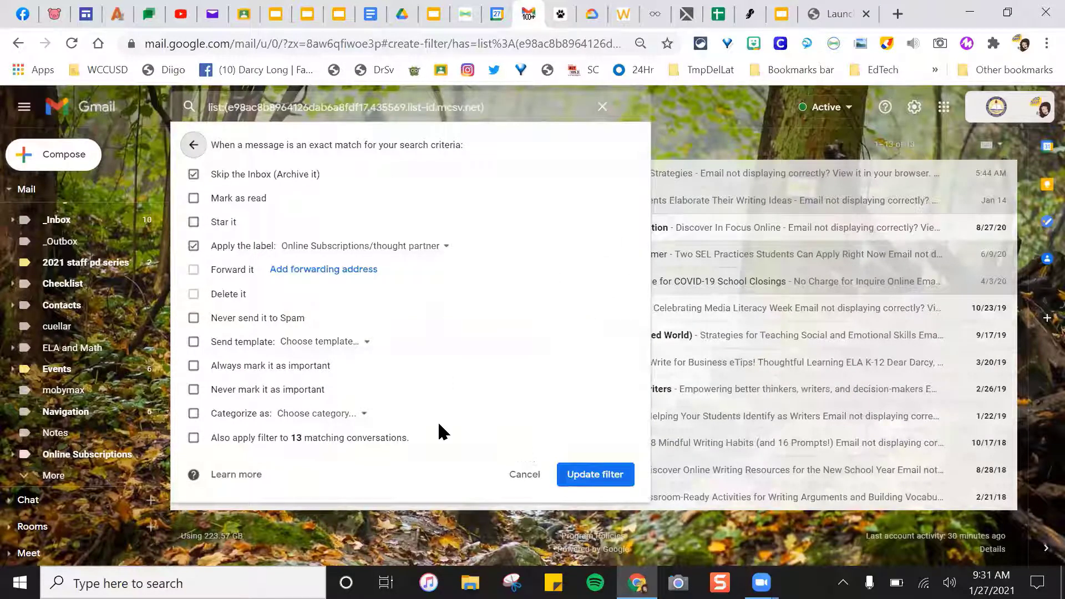
pyautogui.click(445, 249)
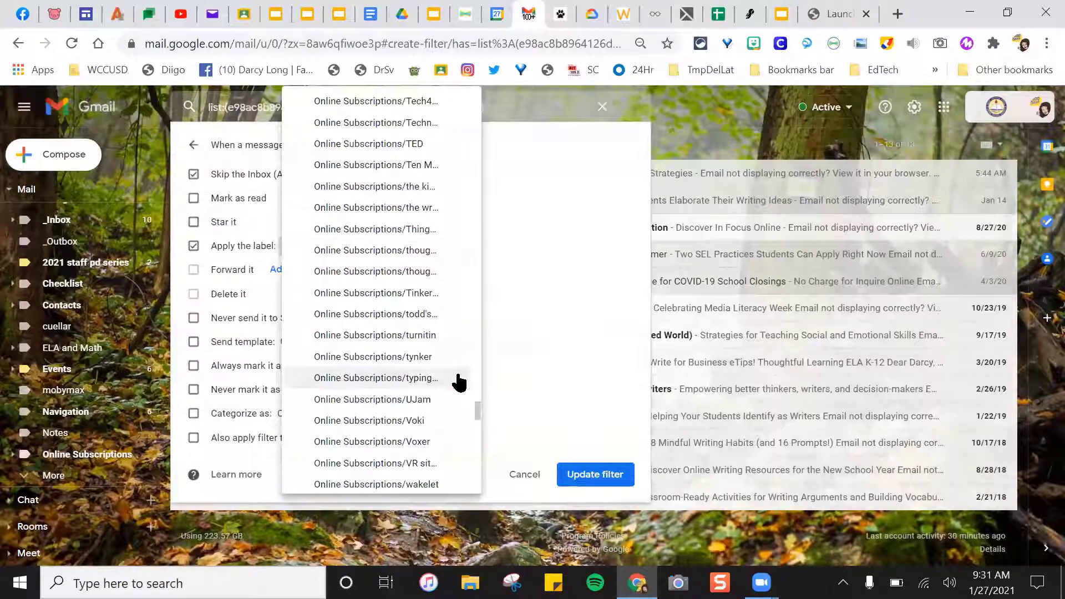
pyautogui.click(564, 286)
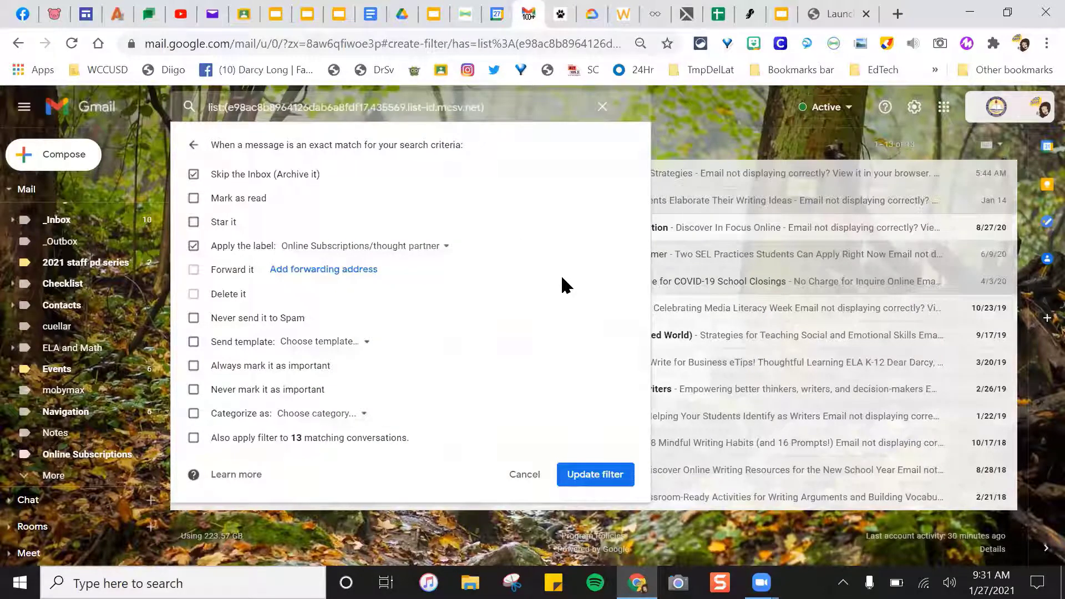
# - Create a new un-nested label "thoughtful learner" for the filter to apply, and update the filter
pyautogui.click(377, 250)
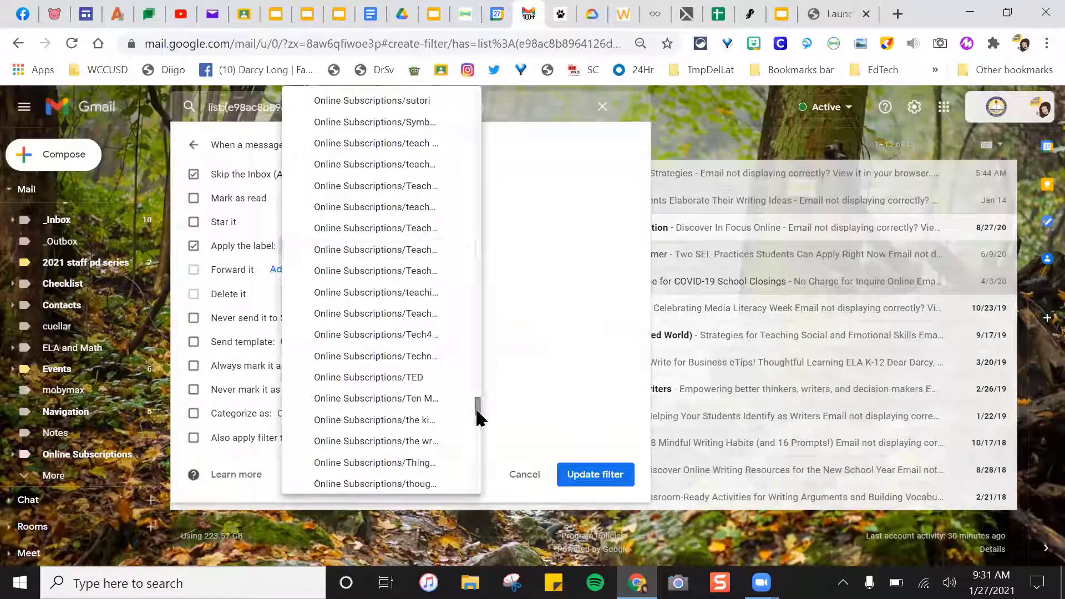
pyautogui.moveTo(475, 413); pyautogui.dragTo(459, 41)
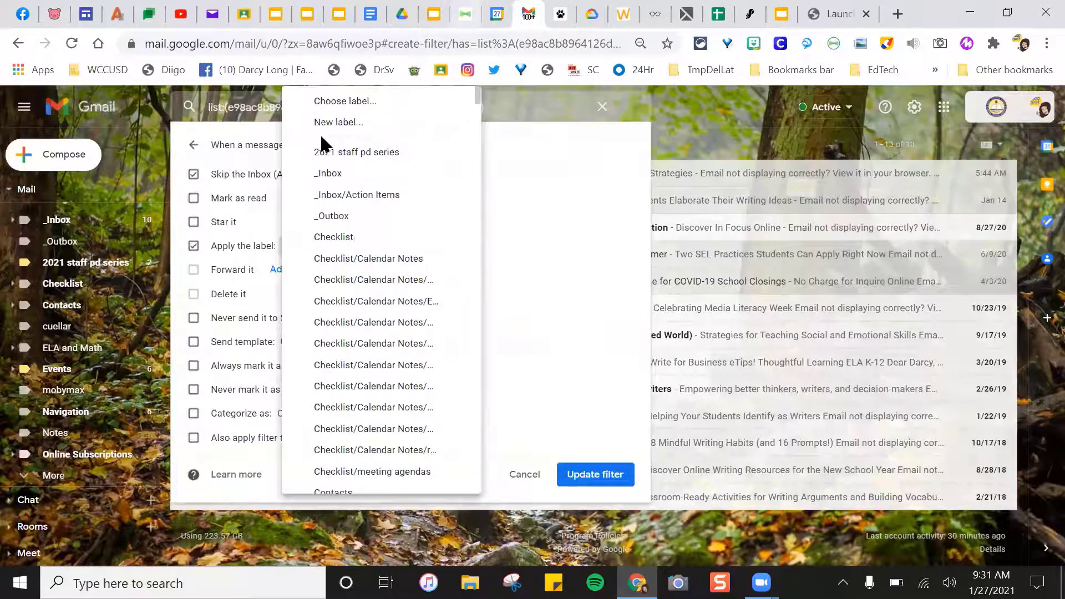
pyautogui.click(336, 122)
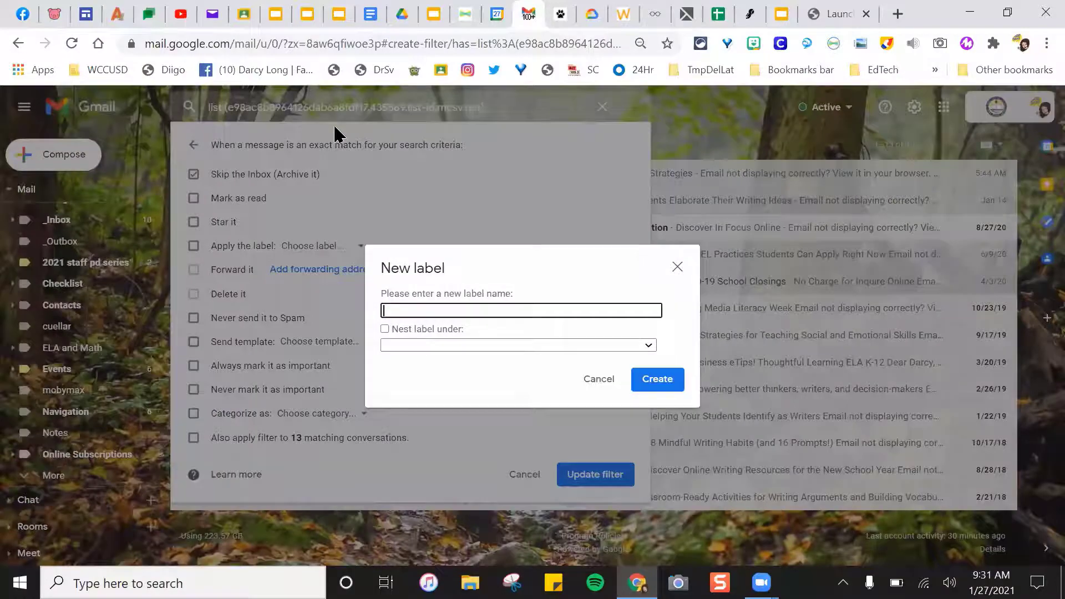
pyautogui.write('thoughtful learner')
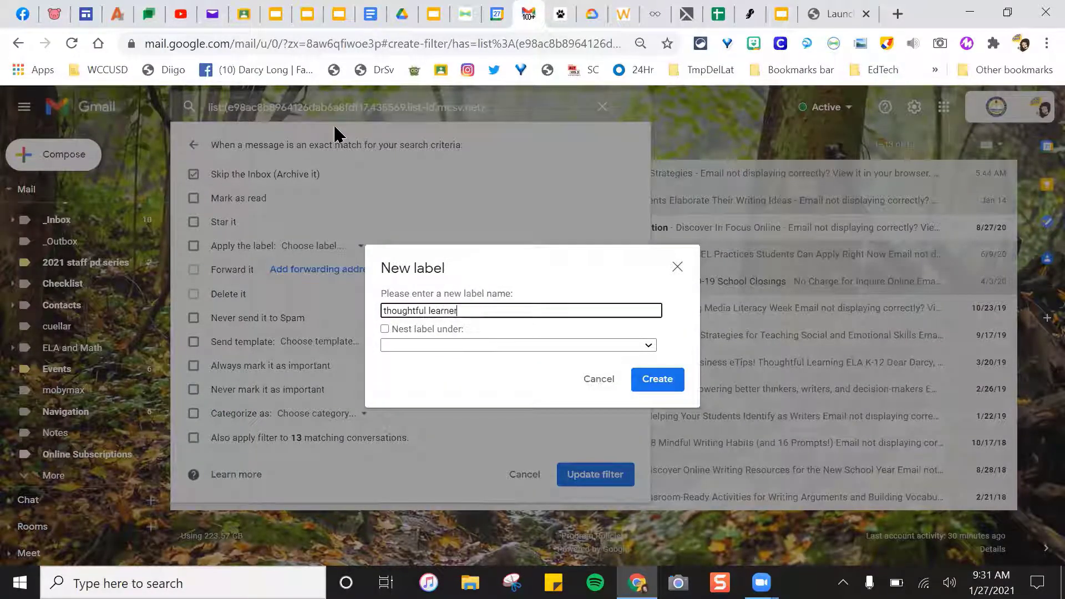
pyautogui.click(660, 383)
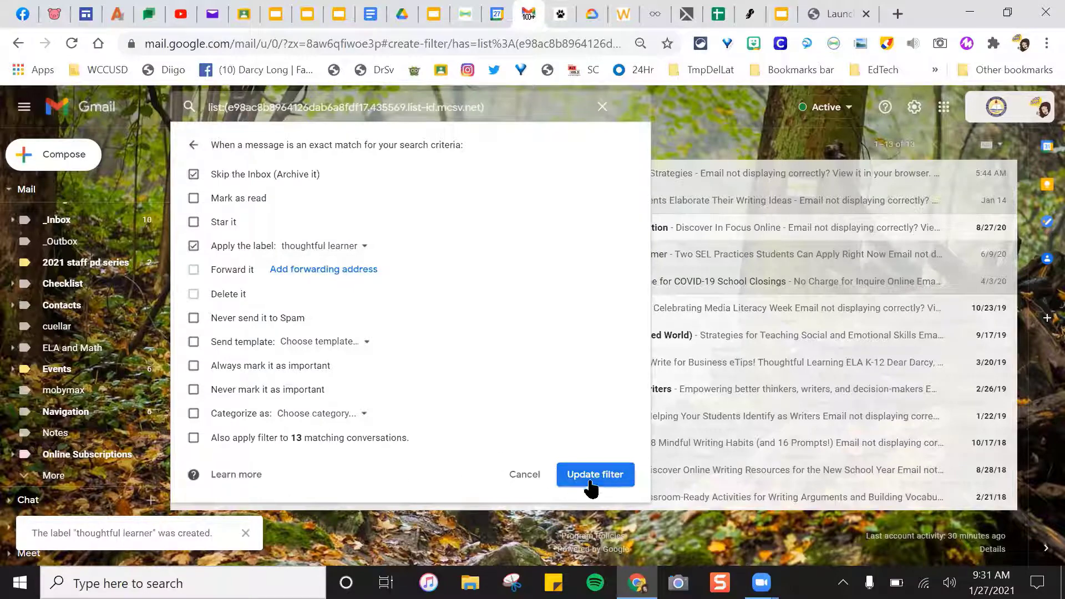
pyautogui.click(609, 477)
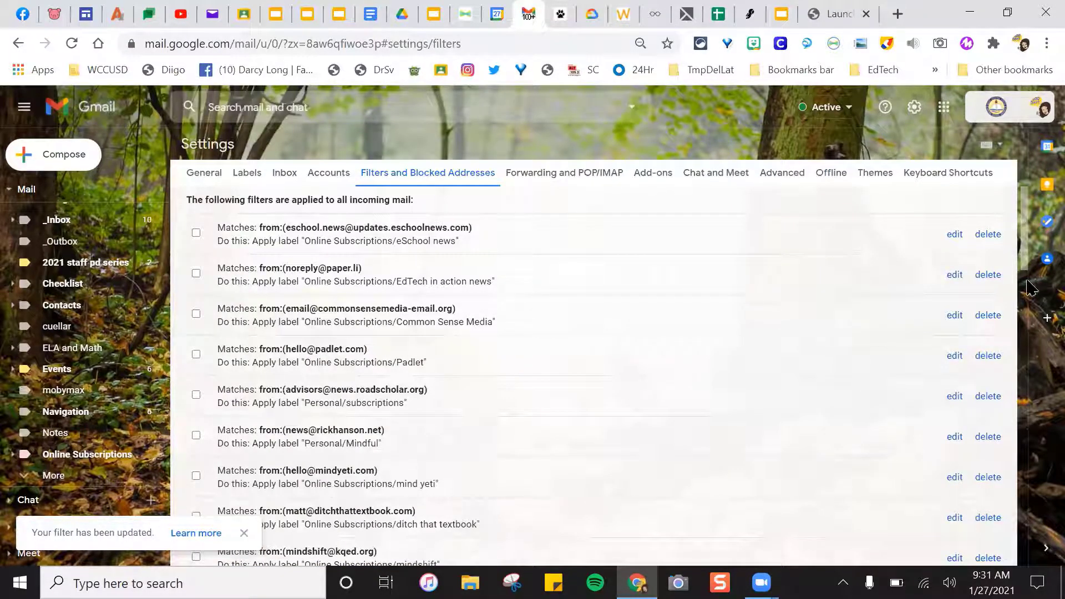
# - Leave the filter list for the _Inbox label, reopen the full settings, and view the keyboard shortcut mappings
pyautogui.moveTo(1026, 258); pyautogui.dragTo(1025, 233)
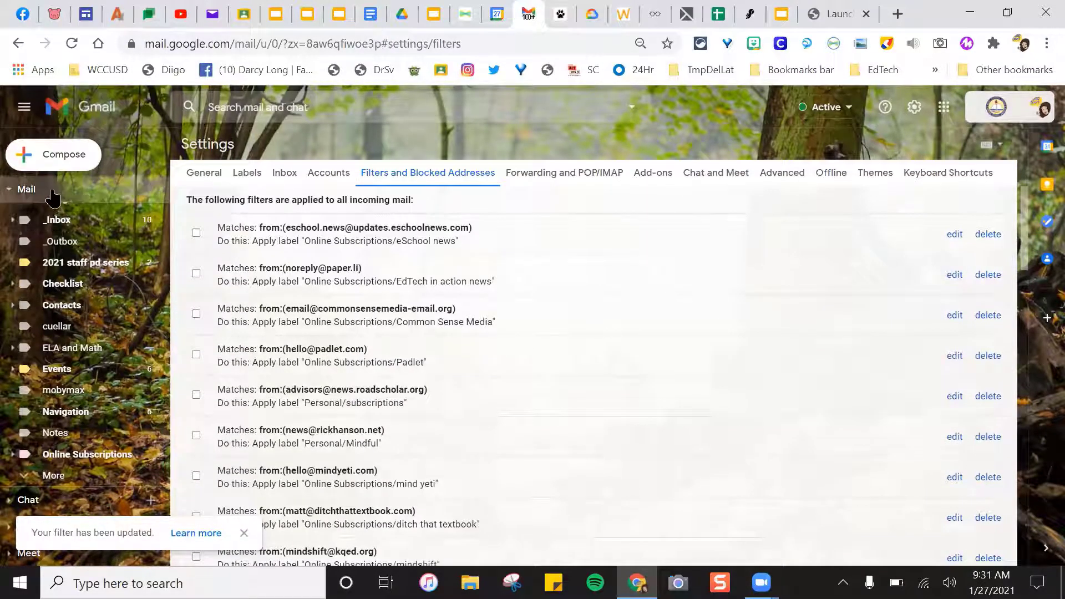
pyautogui.click(57, 222)
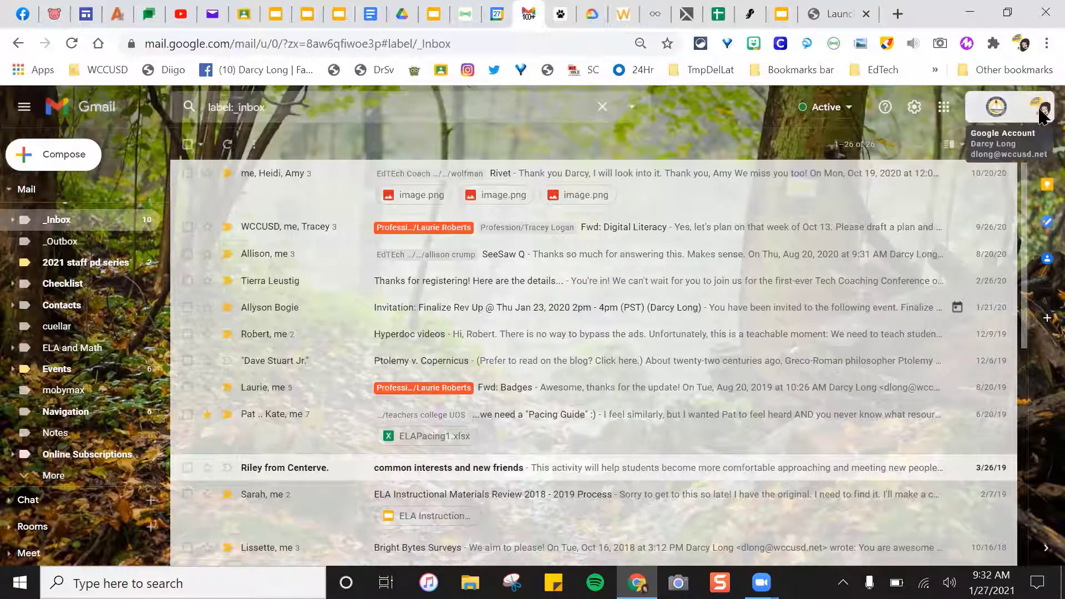
pyautogui.click(914, 111)
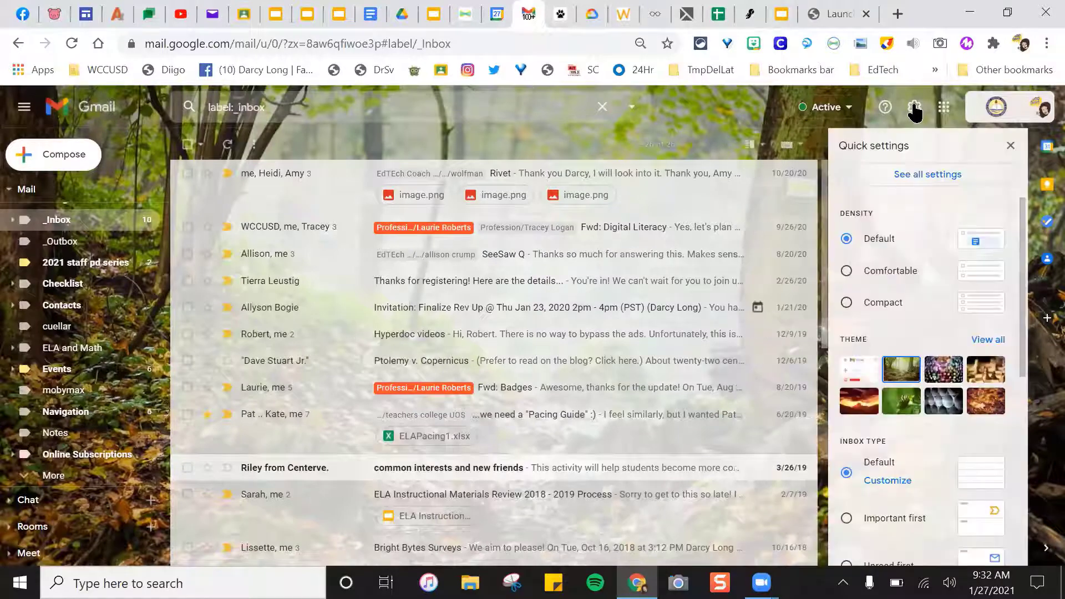
pyautogui.click(930, 176)
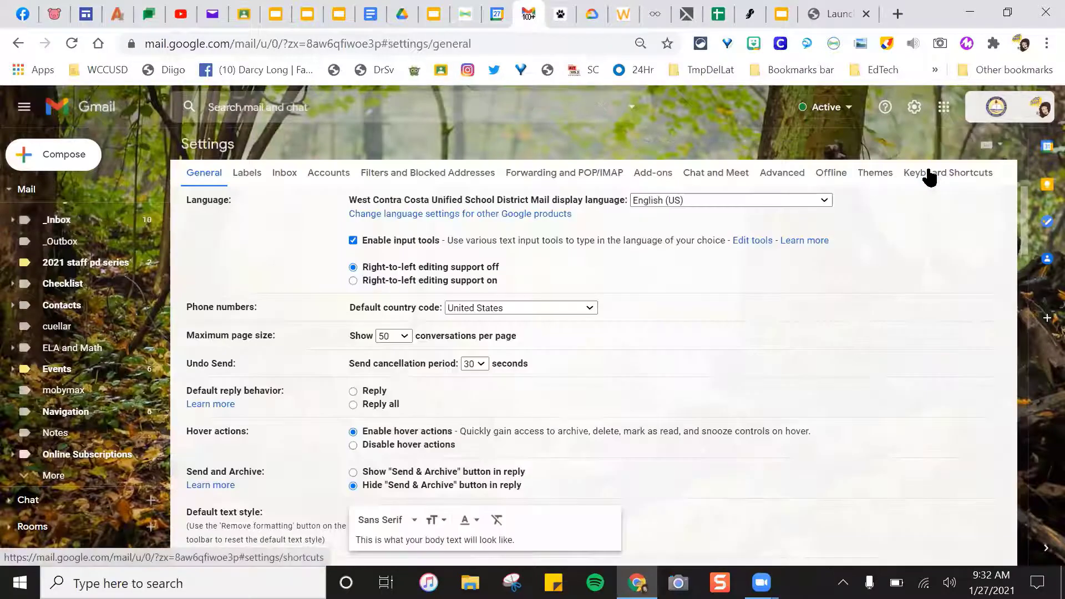
pyautogui.click(930, 173)
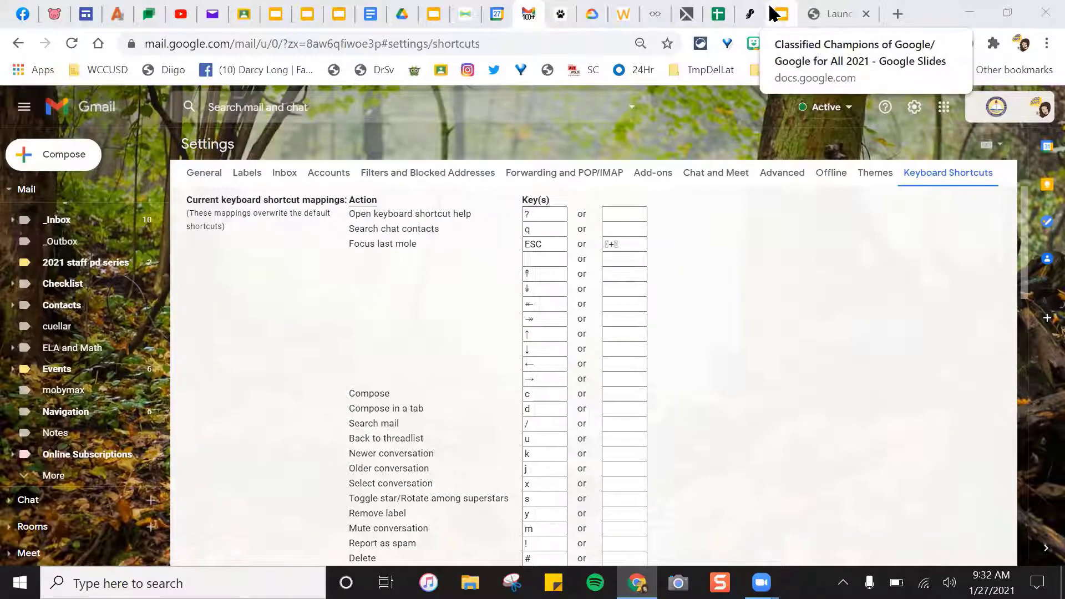
# - View the messages under the _Inbox label, open the "Rivet" conversation, and return to the label's message list
pyautogui.click(63, 219)
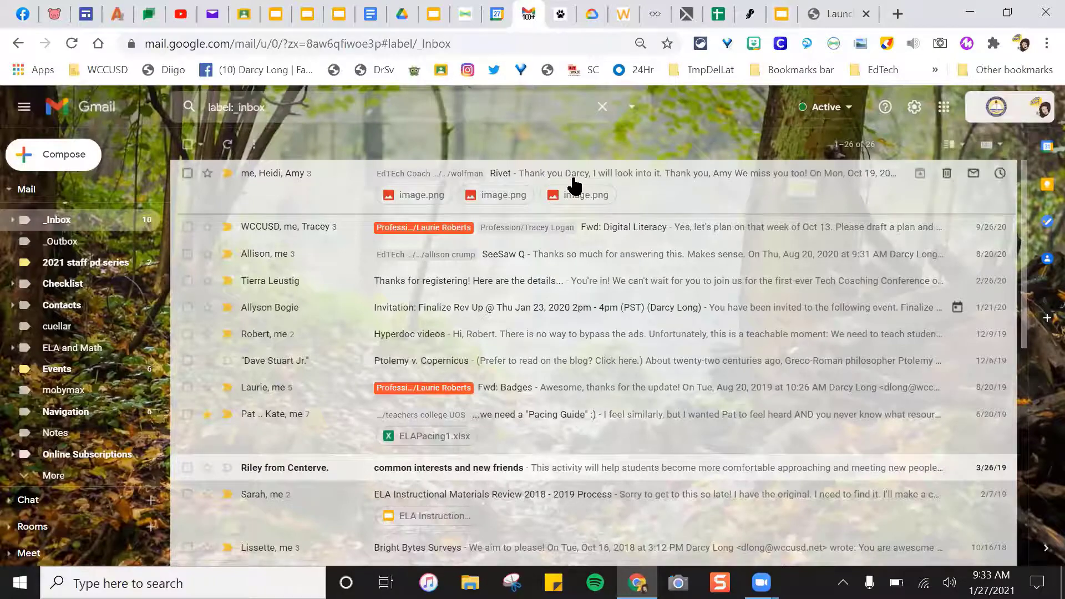
pyautogui.click(211, 203)
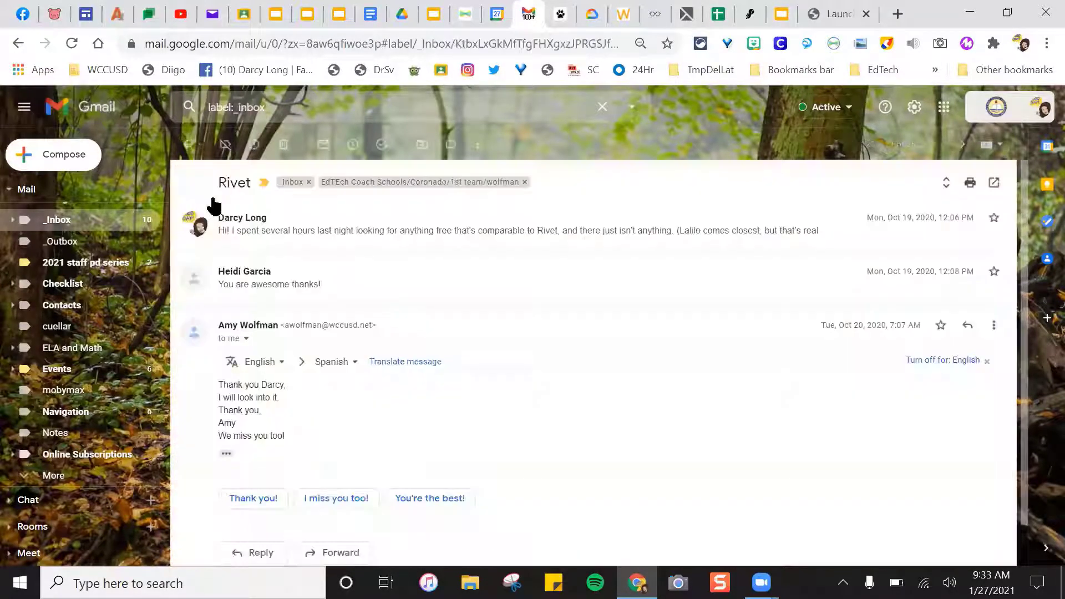
pyautogui.click(57, 222)
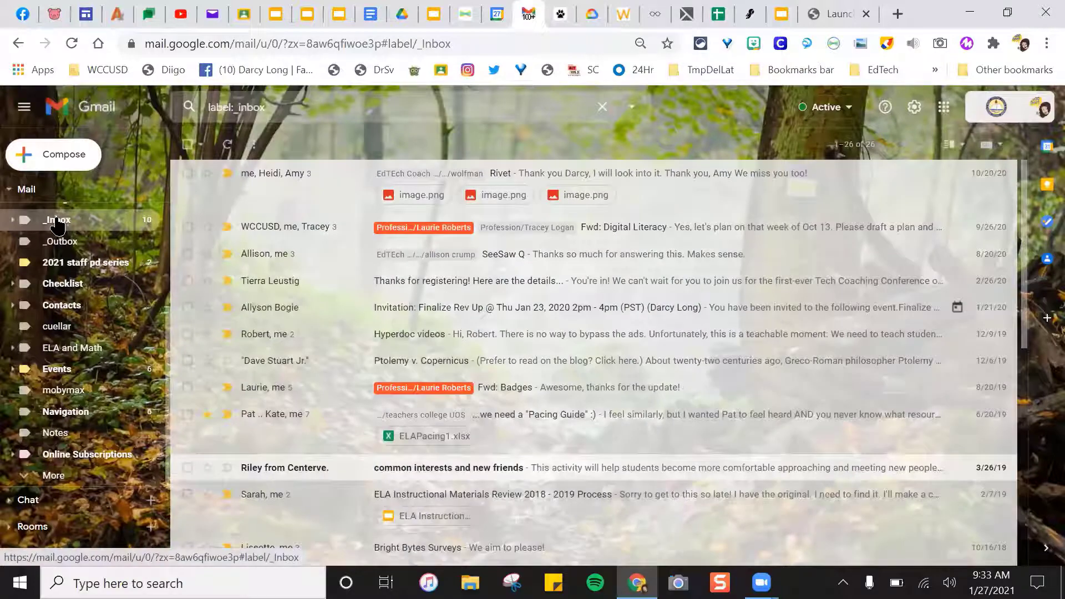
pyautogui.click(603, 107)
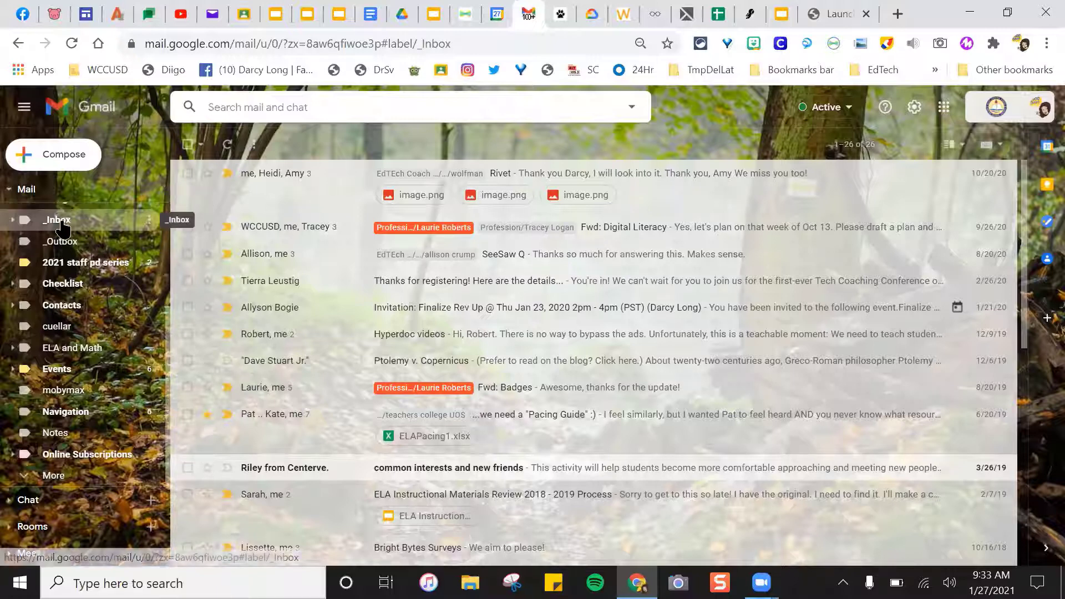
pyautogui.click(61, 225)
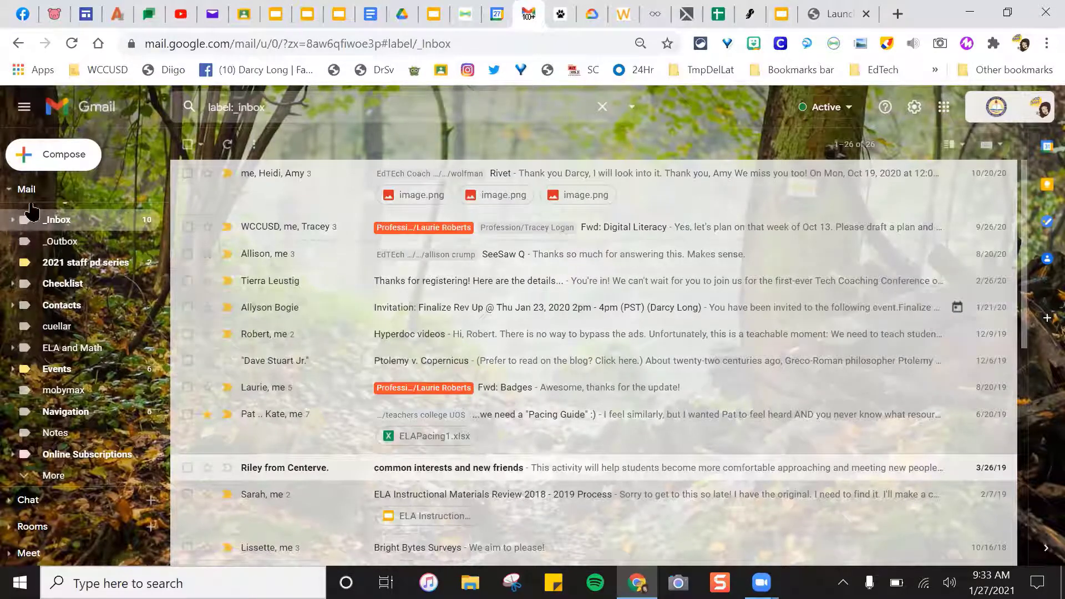
pyautogui.click(603, 107)
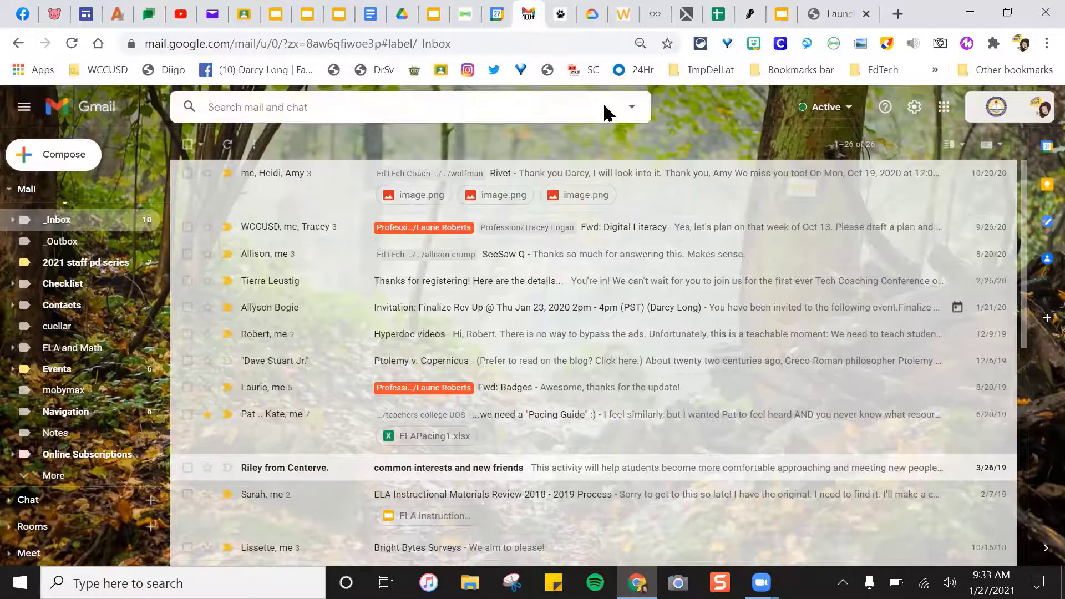
pyautogui.click(65, 227)
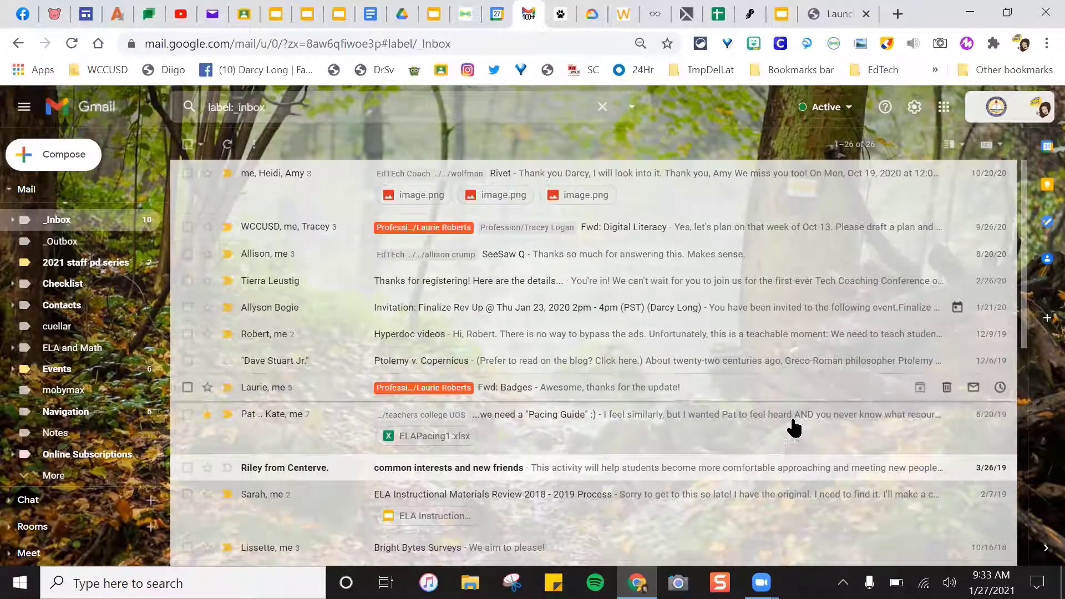
# - Open the "common interests and new friends" message, dismiss its translation offer, and view its additional message actions
pyautogui.click(700, 468)
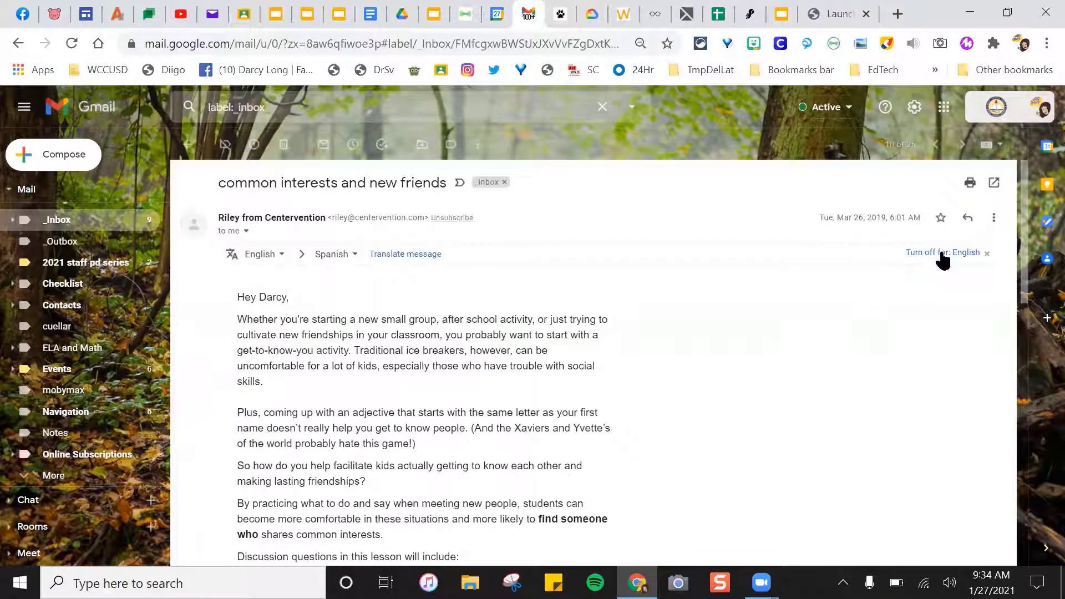
pyautogui.click(990, 252)
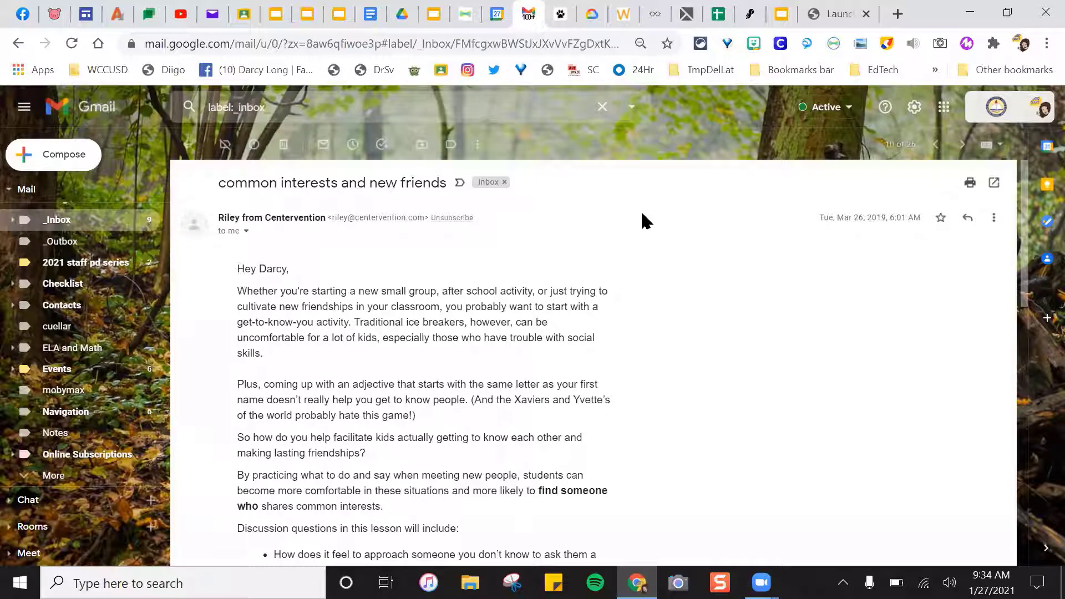
pyautogui.click(993, 222)
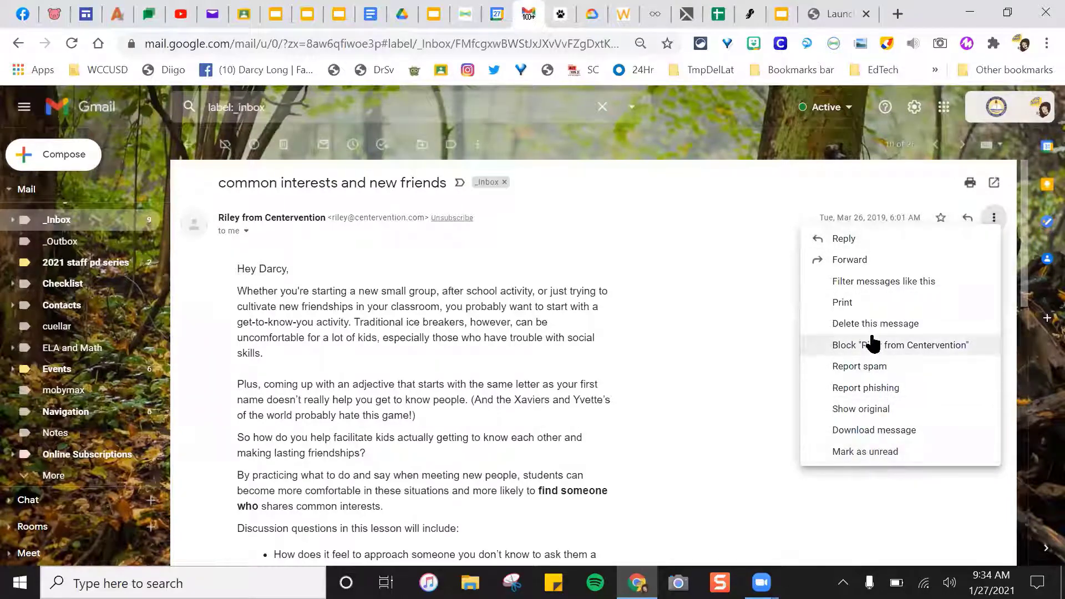
pyautogui.click(774, 244)
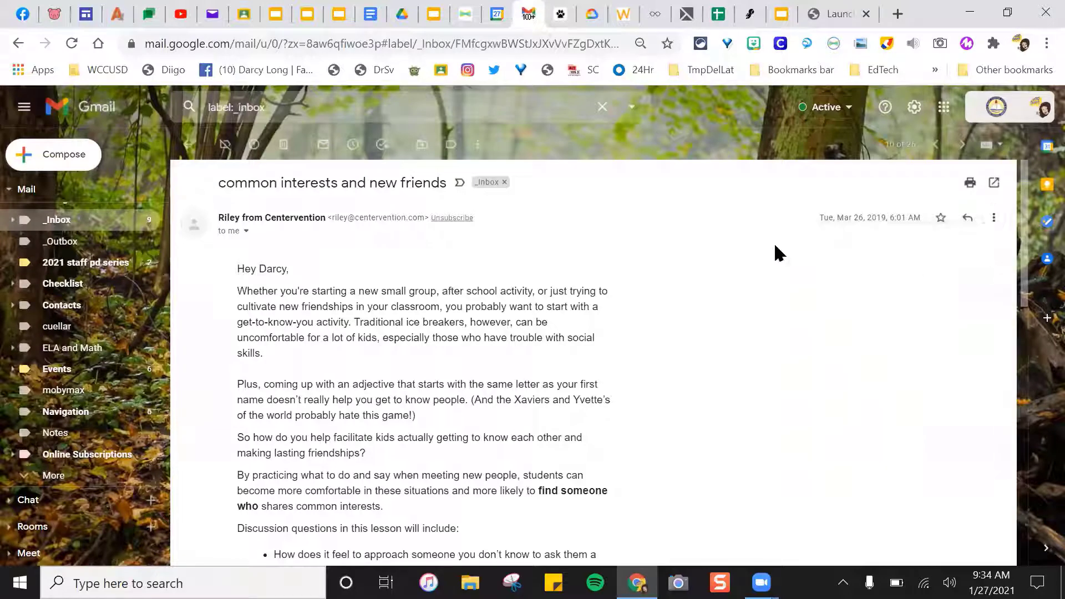
pyautogui.click(994, 218)
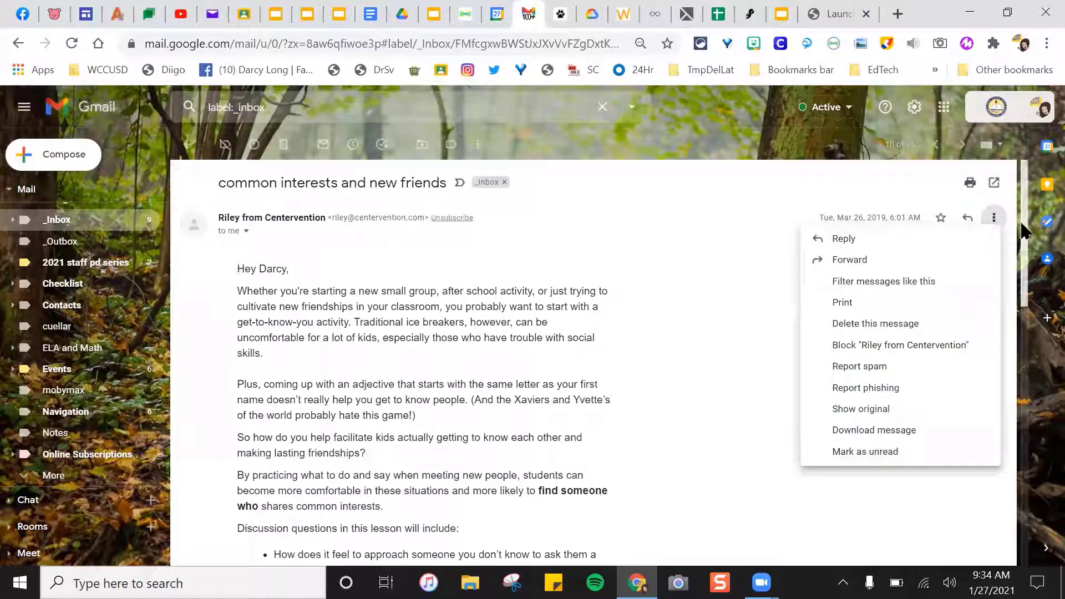
# - Examine the "common interests and new friends" message down to its footer and its additional actions, and reload the page
pyautogui.scroll(-3, 1027, 344)
pyautogui.scroll(-5, 1041, 353)
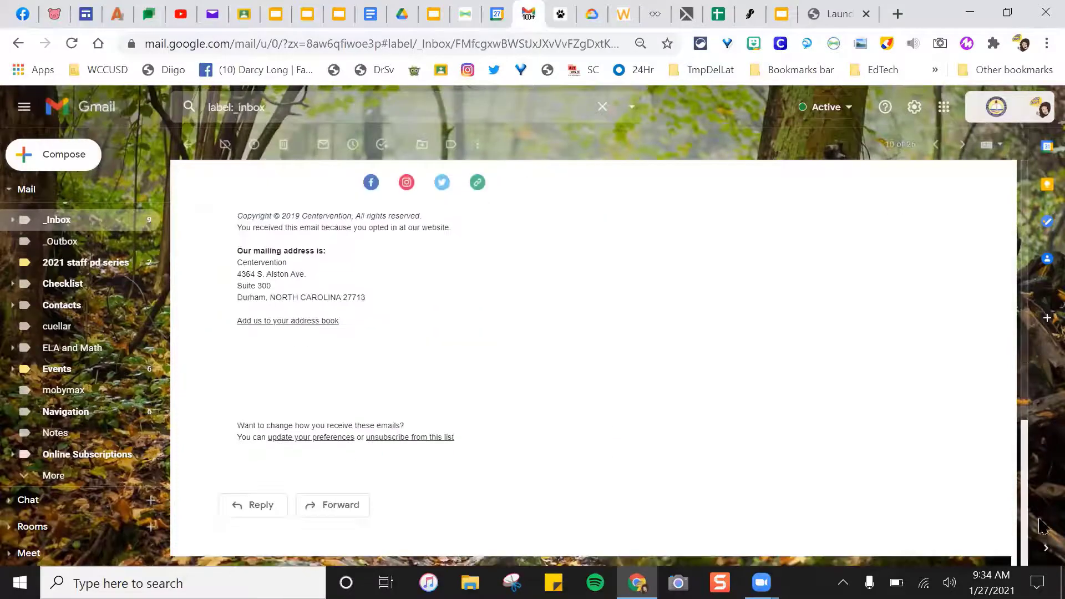
pyautogui.scroll(10, 971, 298)
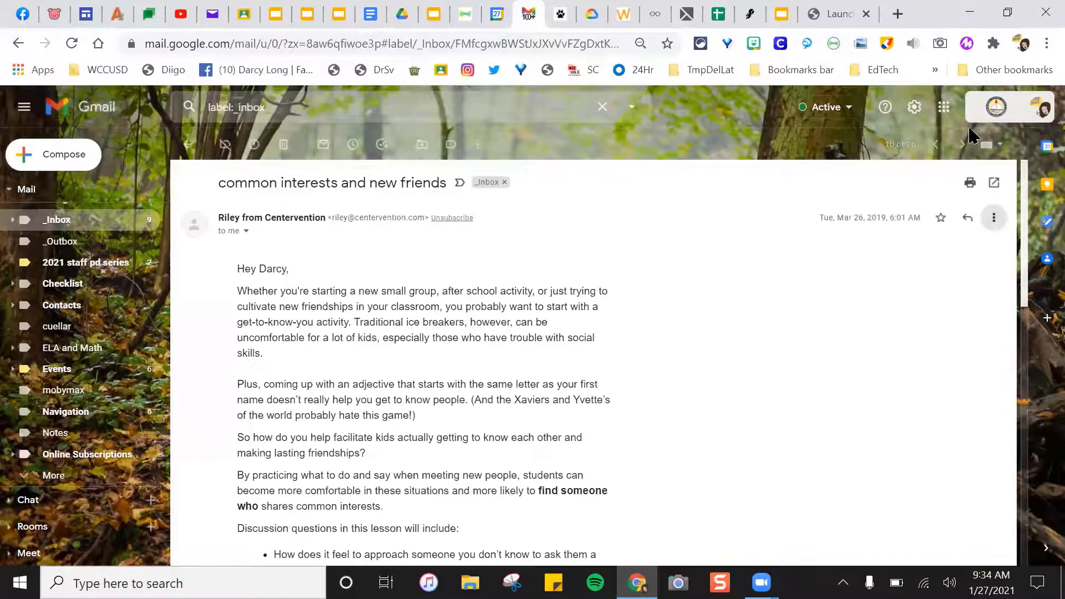
pyautogui.click(995, 222)
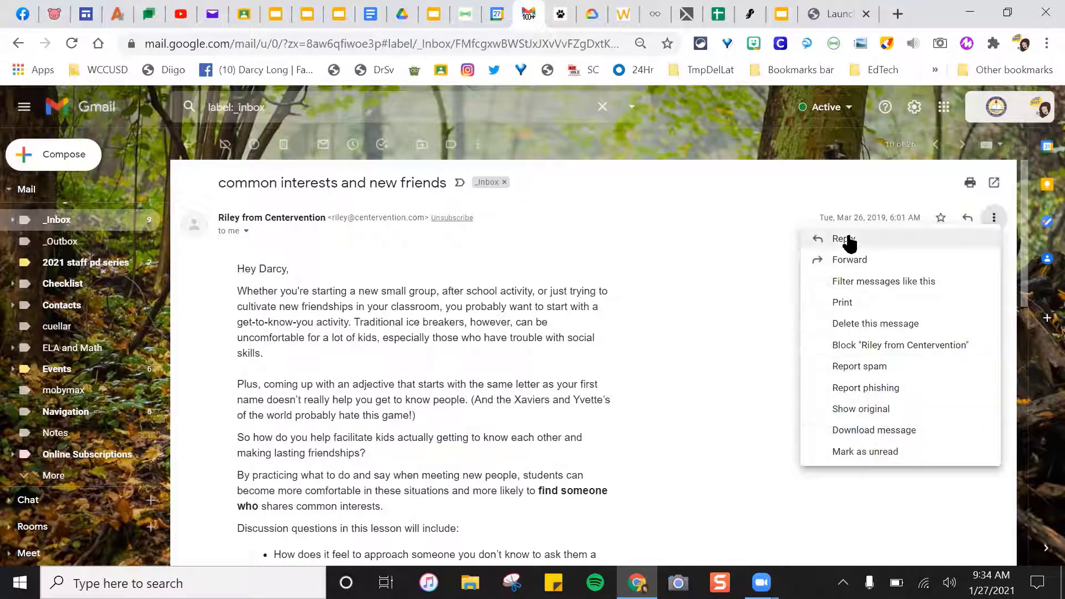
pyautogui.click(864, 489)
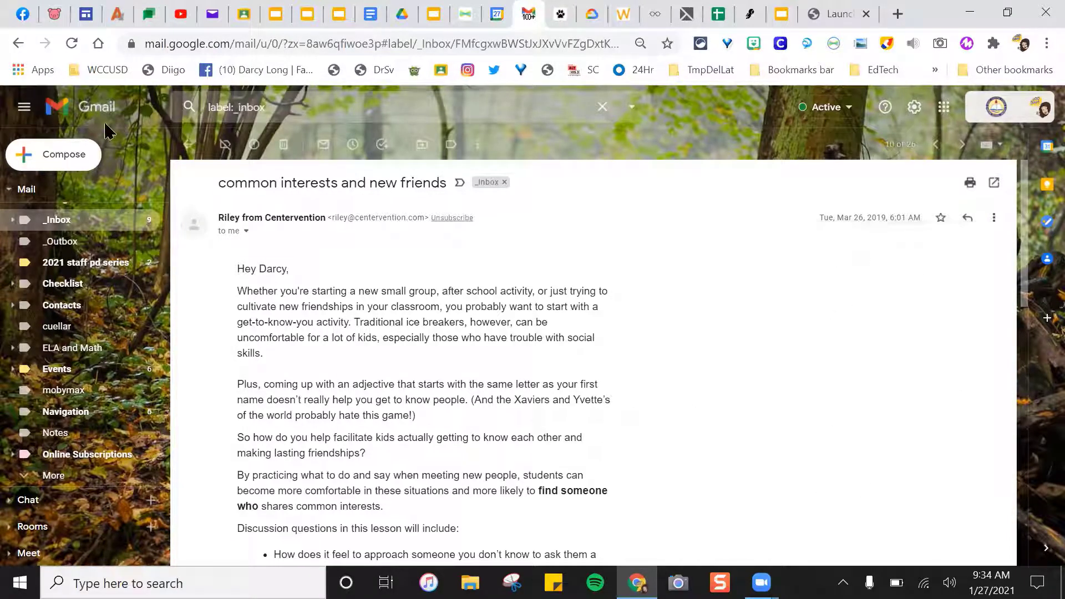
pyautogui.hotkey('ctrl', 'a')
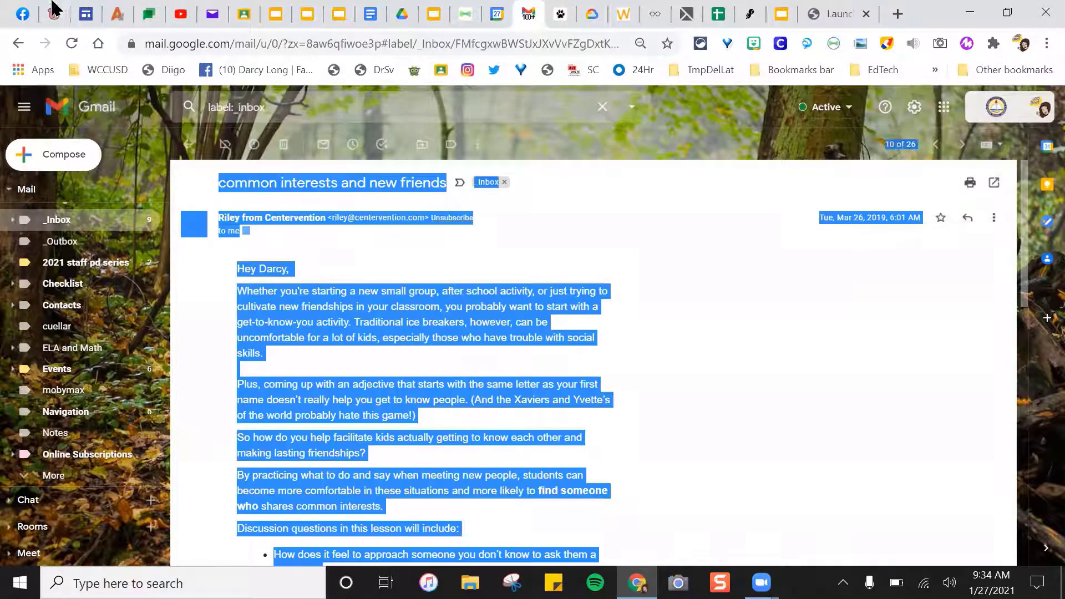
pyautogui.click(68, 45)
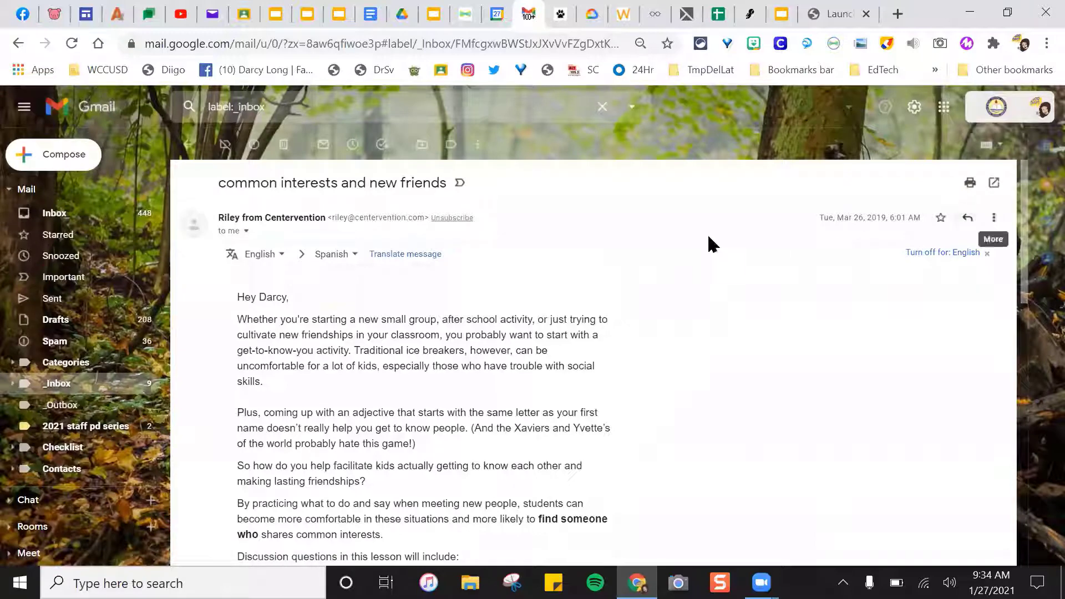
# - Review the translation offer and the additional actions of the "common interests and new friends" message
pyautogui.click(429, 255)
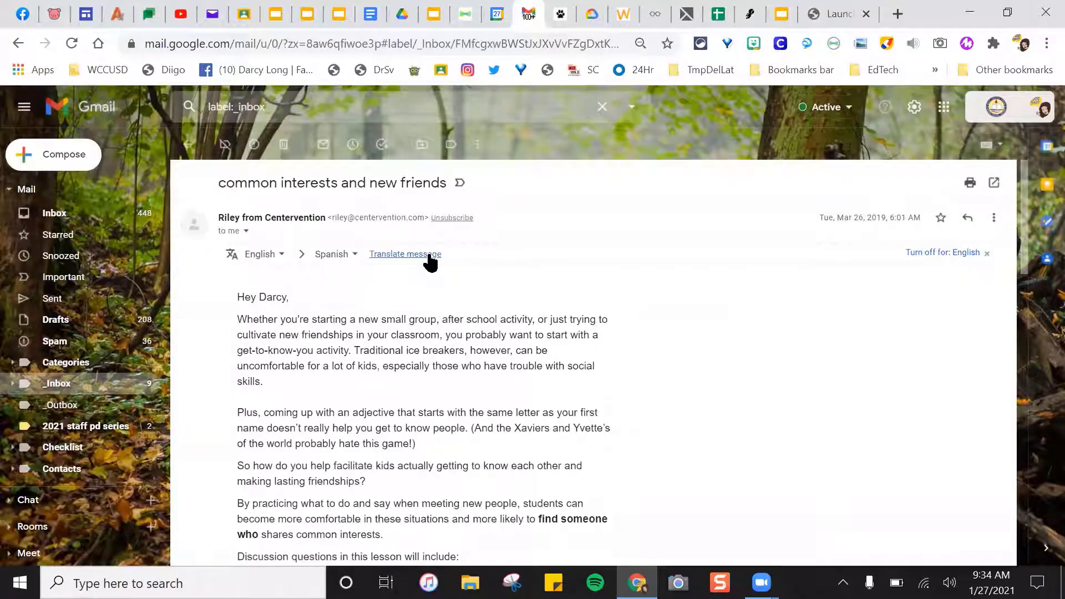
pyautogui.click(992, 218)
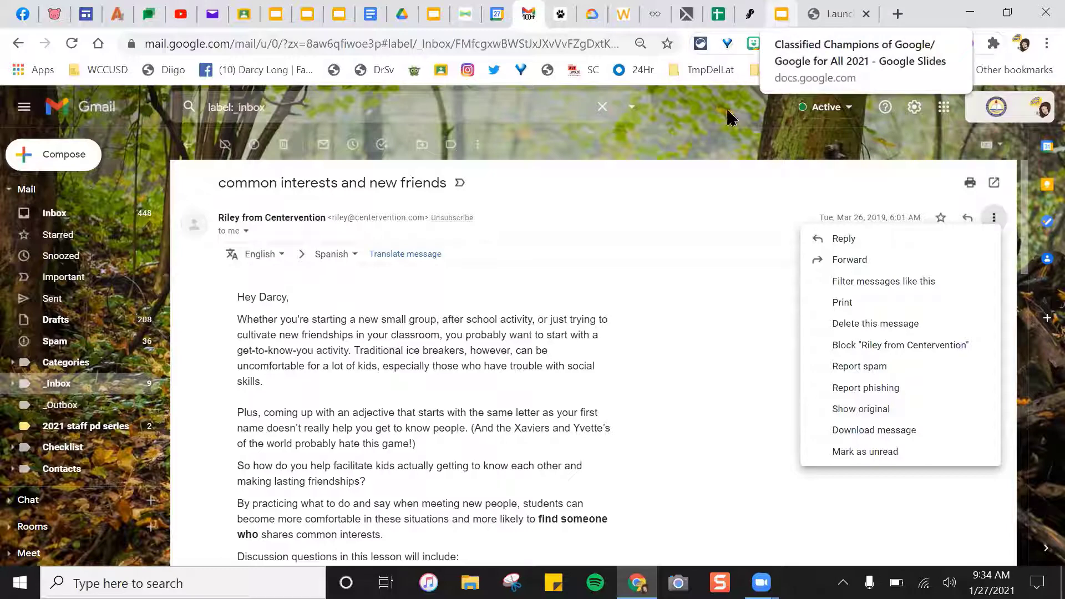
pyautogui.click(730, 326)
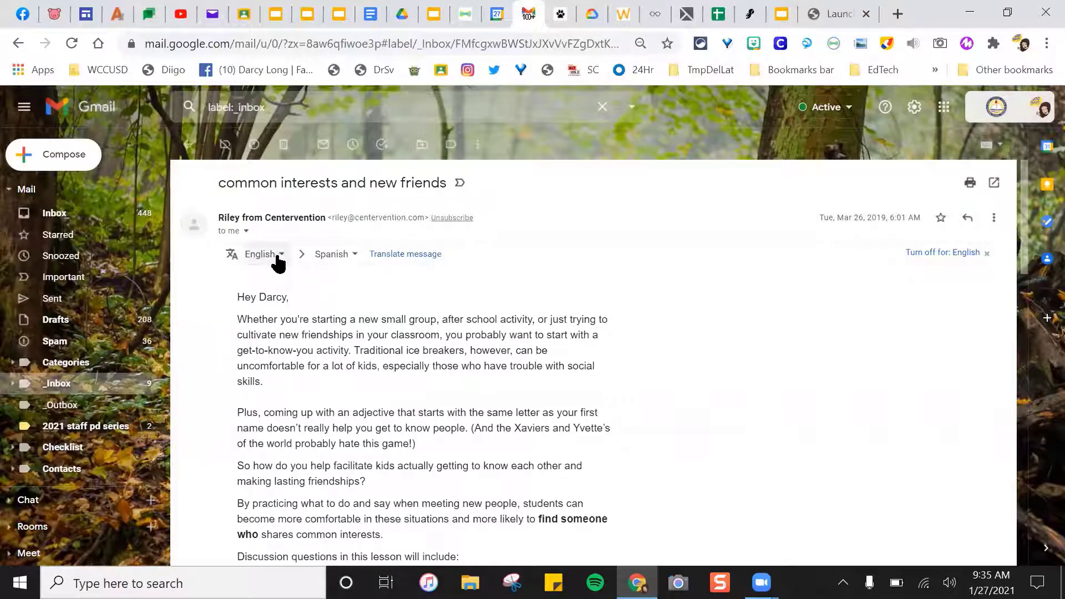
# - Browse the available target languages and translate the "common interests and new friends" message from English to Spanish
pyautogui.click(355, 260)
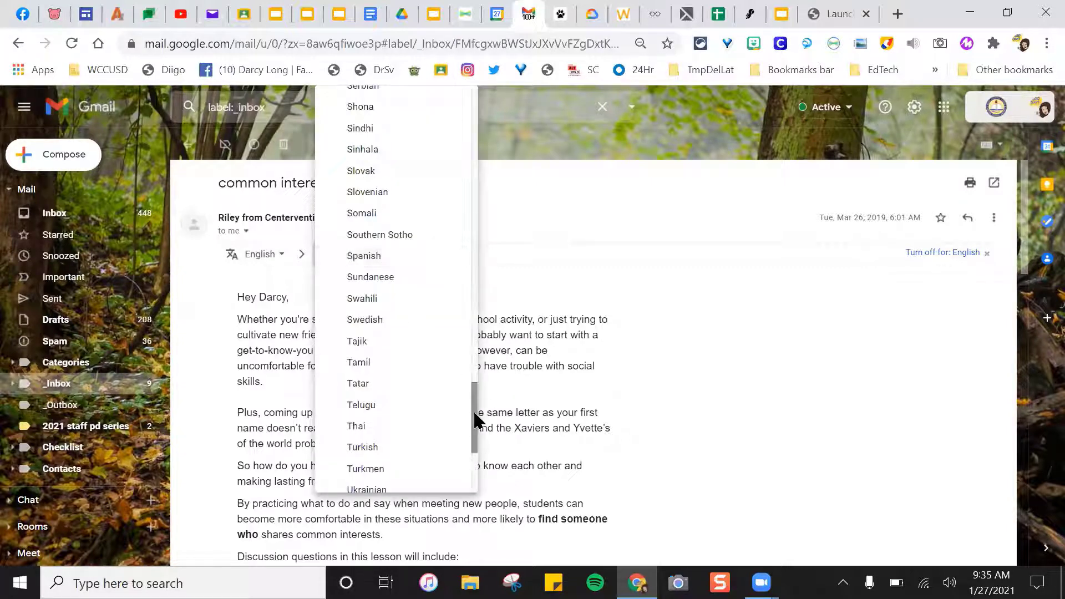
pyautogui.moveTo(474, 411); pyautogui.dragTo(475, 78)
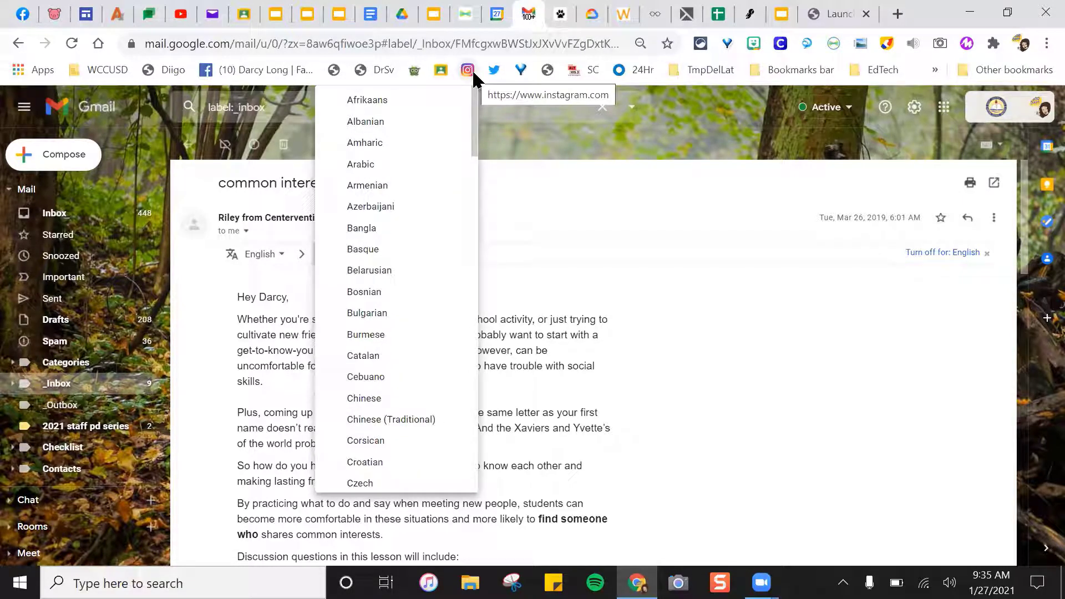
pyautogui.click(993, 219)
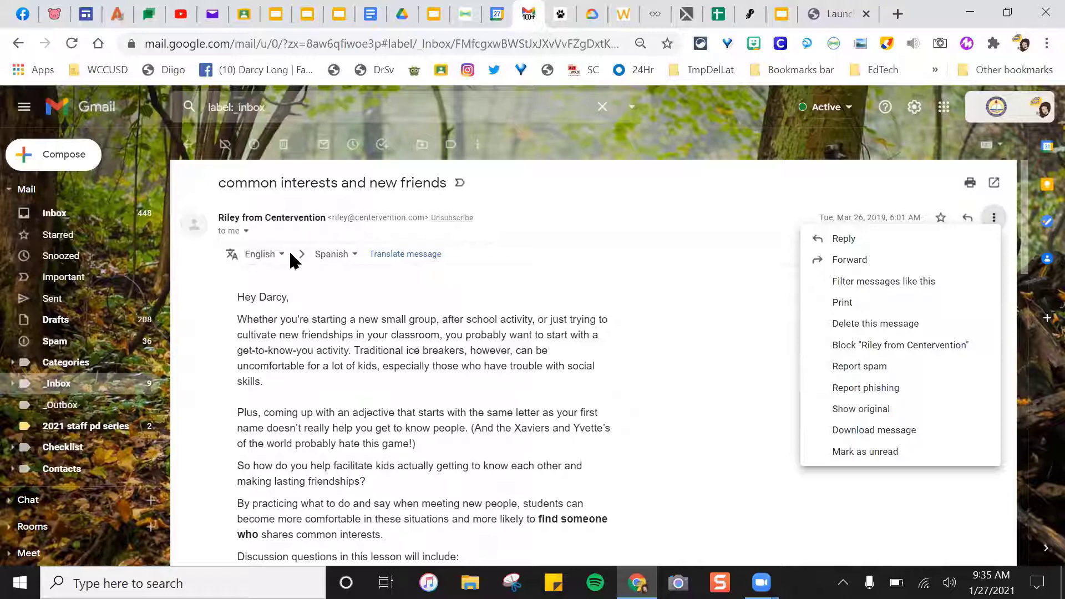
pyautogui.click(410, 257)
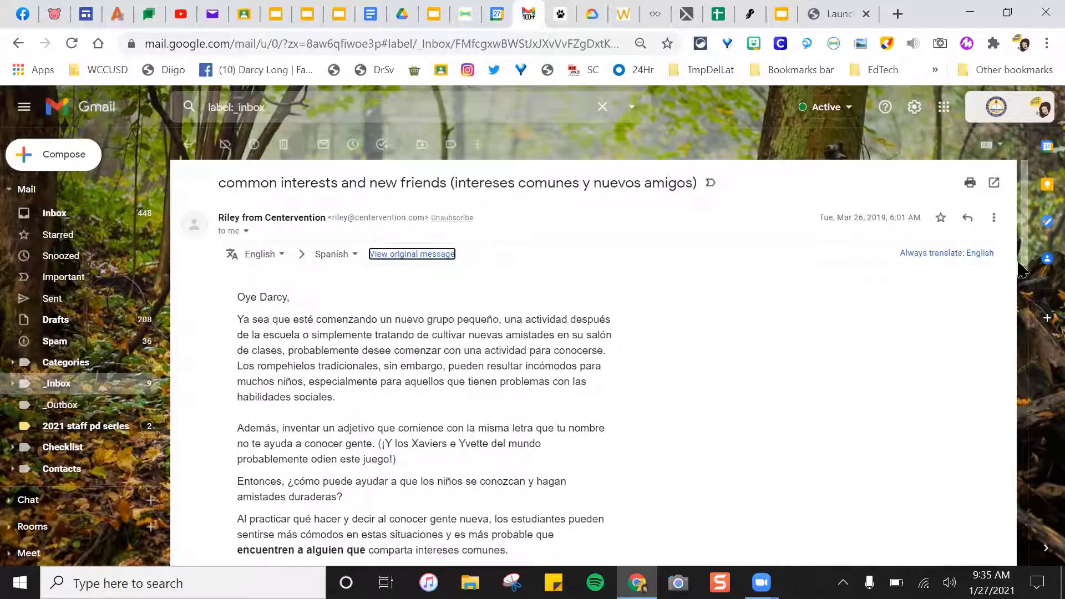
# - Examine the Spanish translation of the message from its greeting down to its footer, and return to its beginning
pyautogui.scroll(-1, 1026, 262)
pyautogui.scroll(-5, 1025, 262)
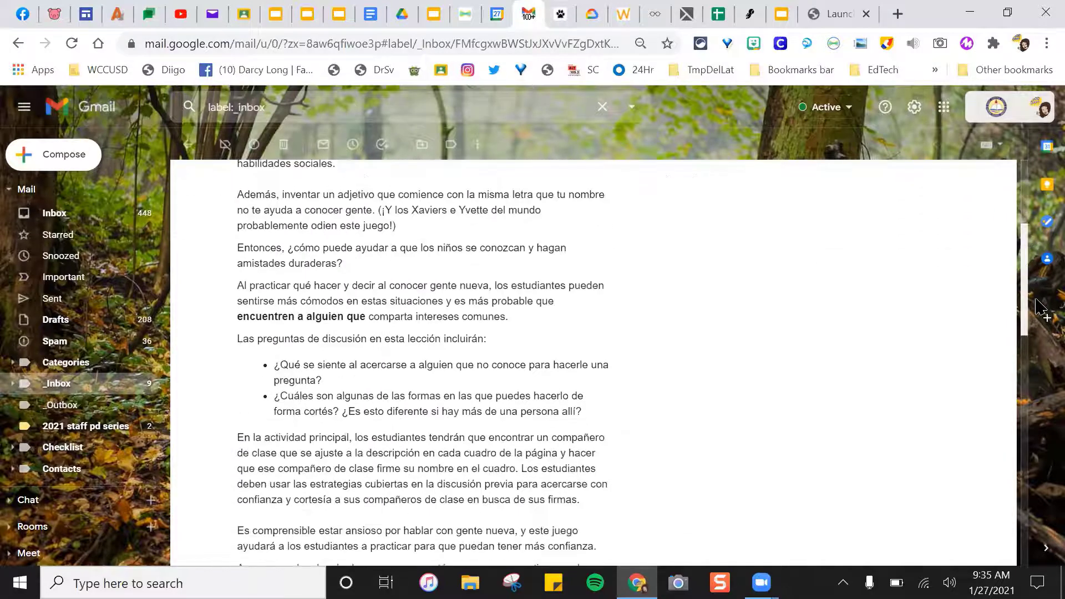
pyautogui.scroll(4, 1025, 262)
pyautogui.scroll(2, 1038, 262)
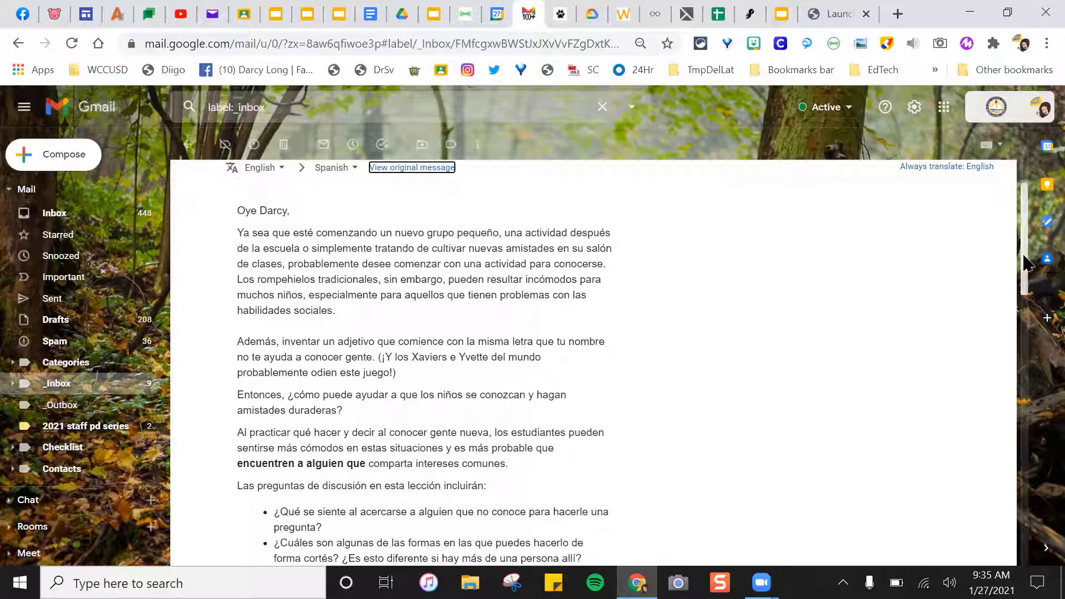
pyautogui.scroll(2, 1032, 222)
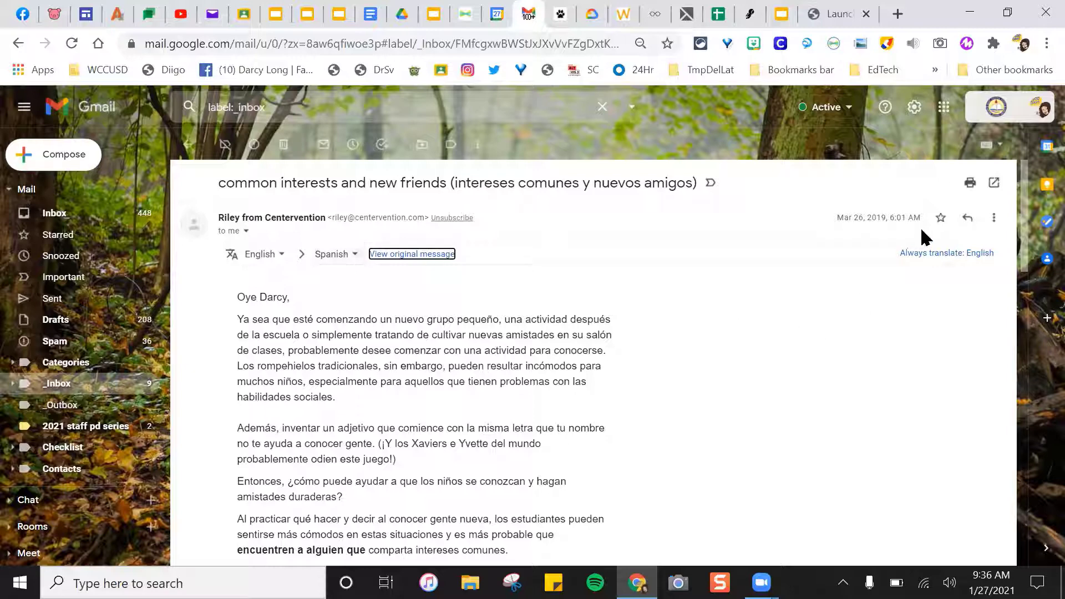
pyautogui.scroll(-4, 1027, 276)
pyautogui.scroll(-8, 1028, 276)
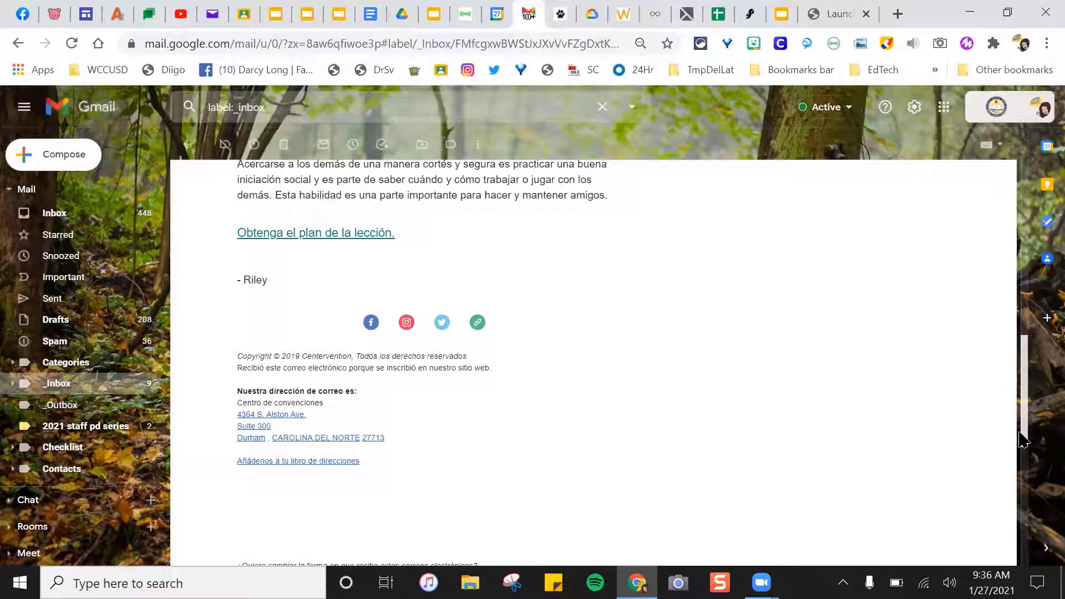
pyautogui.moveTo(1023, 439); pyautogui.dragTo(1042, 100)
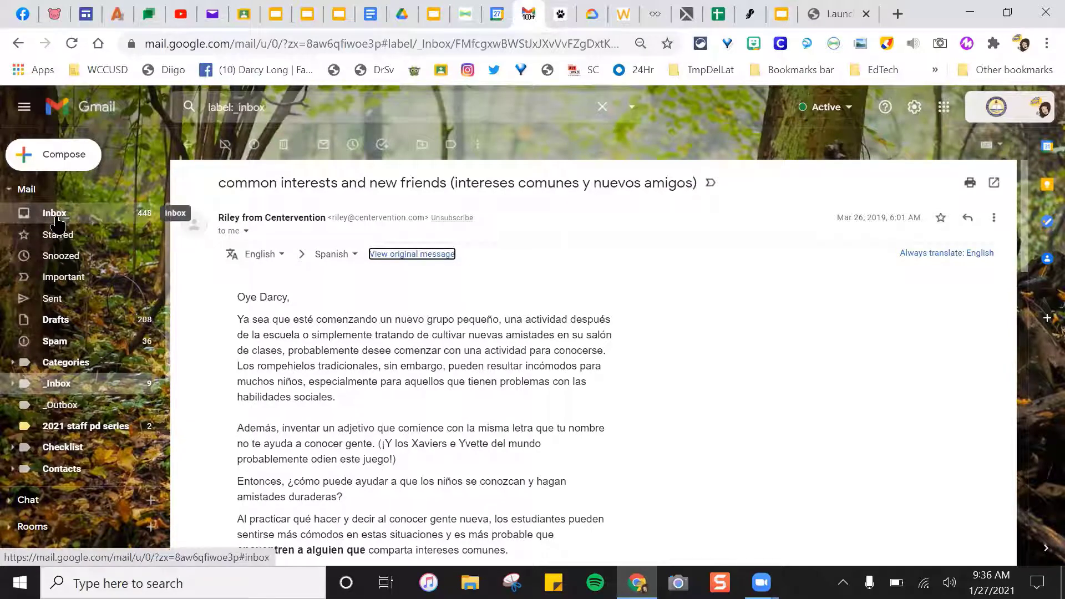
# - Switch to the "Classified Champions of Google/Google for All 2021" deck in Google Slides and present it from the "Translating message text" slide
pyautogui.click(785, 16)
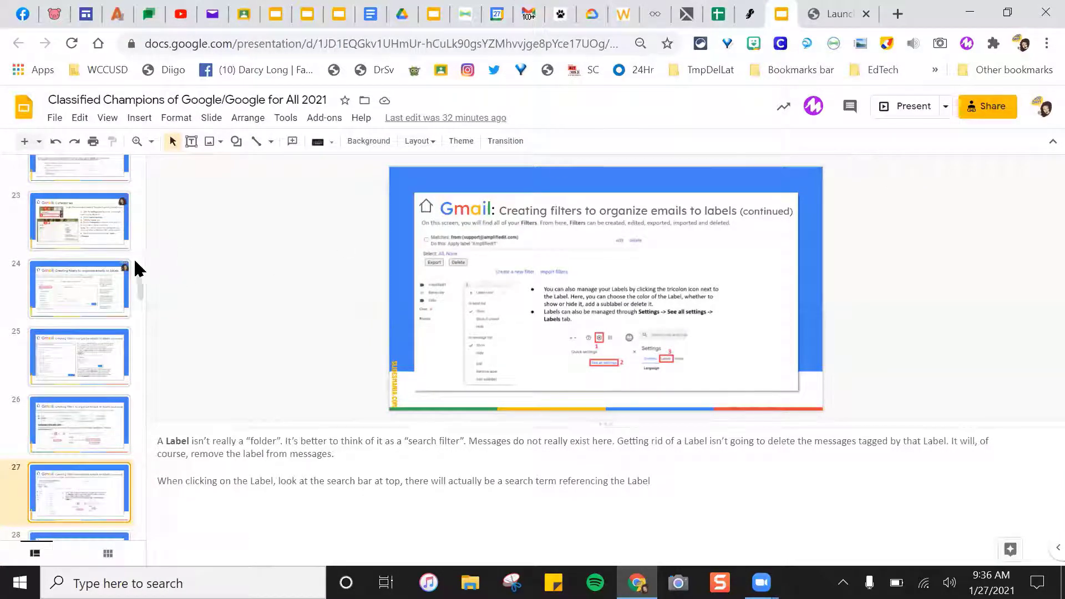
pyautogui.moveTo(141, 283); pyautogui.dragTo(141, 309)
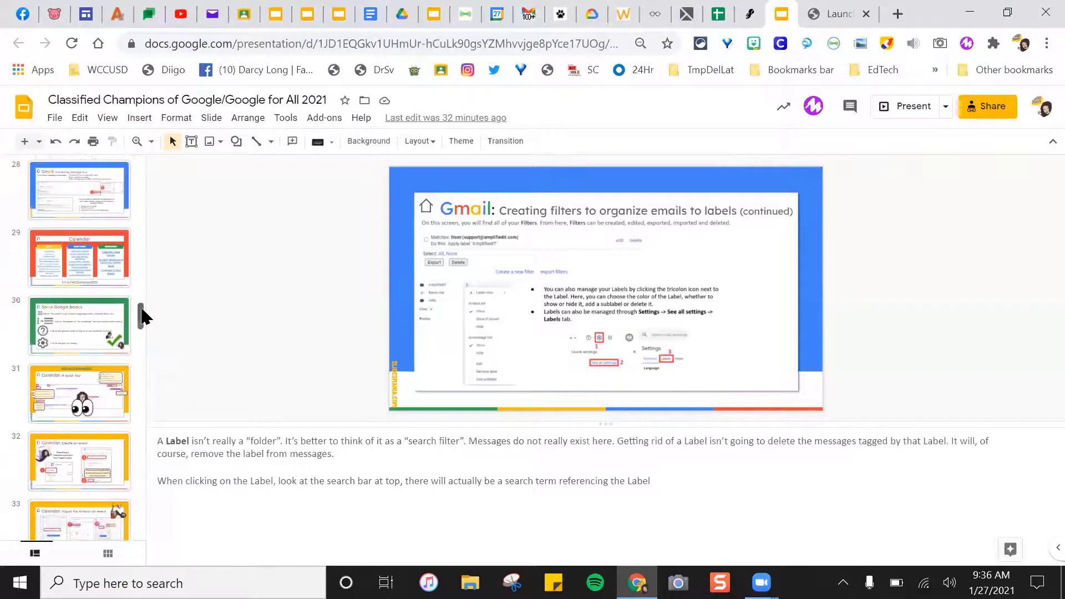
pyautogui.click(81, 178)
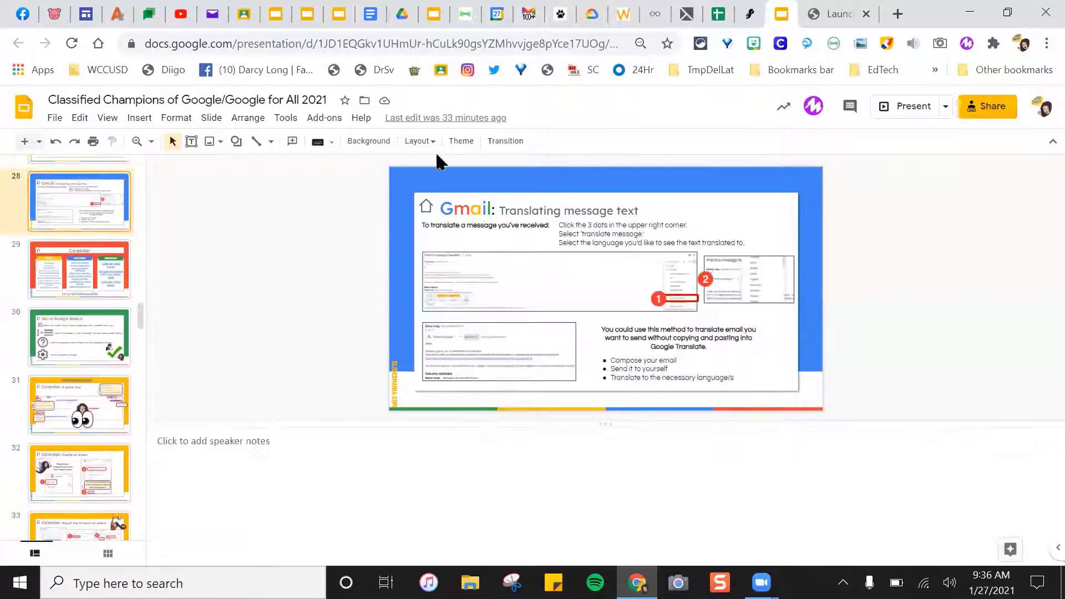
pyautogui.click(910, 118)
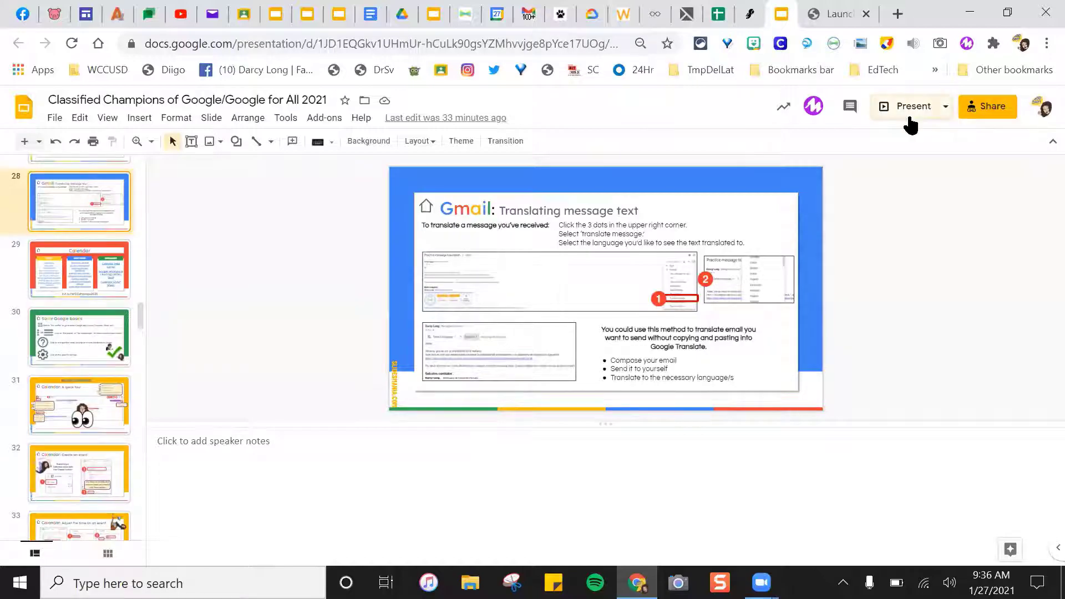